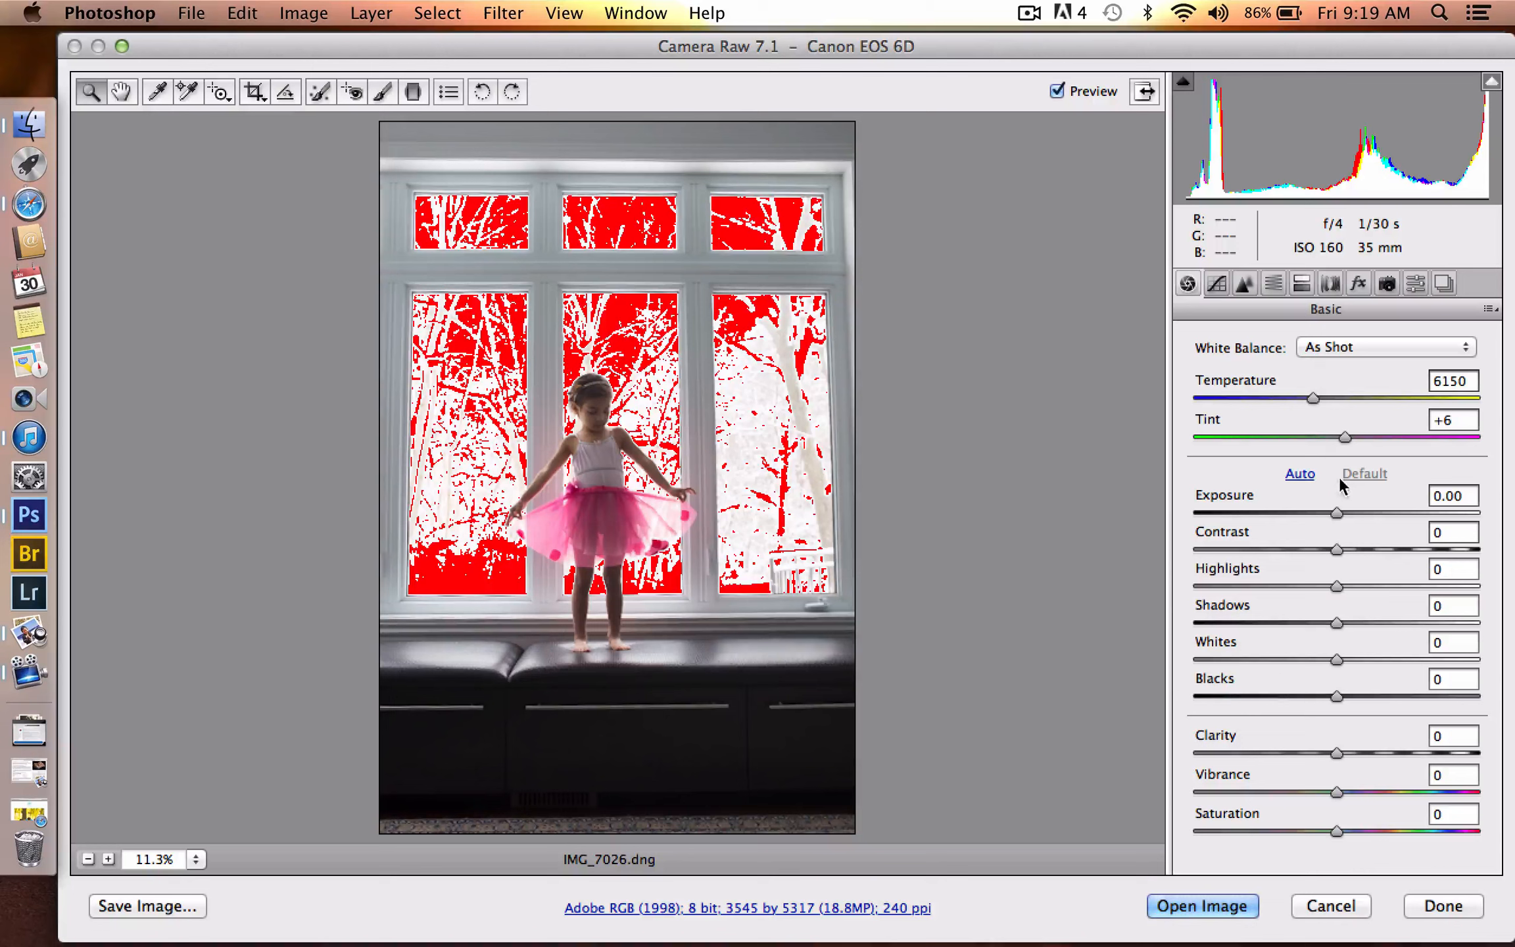
# - Set the raw photo's exposure to +1.15, contrast to +13, temperature to 6600 and tint to +13
pyautogui.moveTo(1338, 508); pyautogui.dragTo(1370, 512)
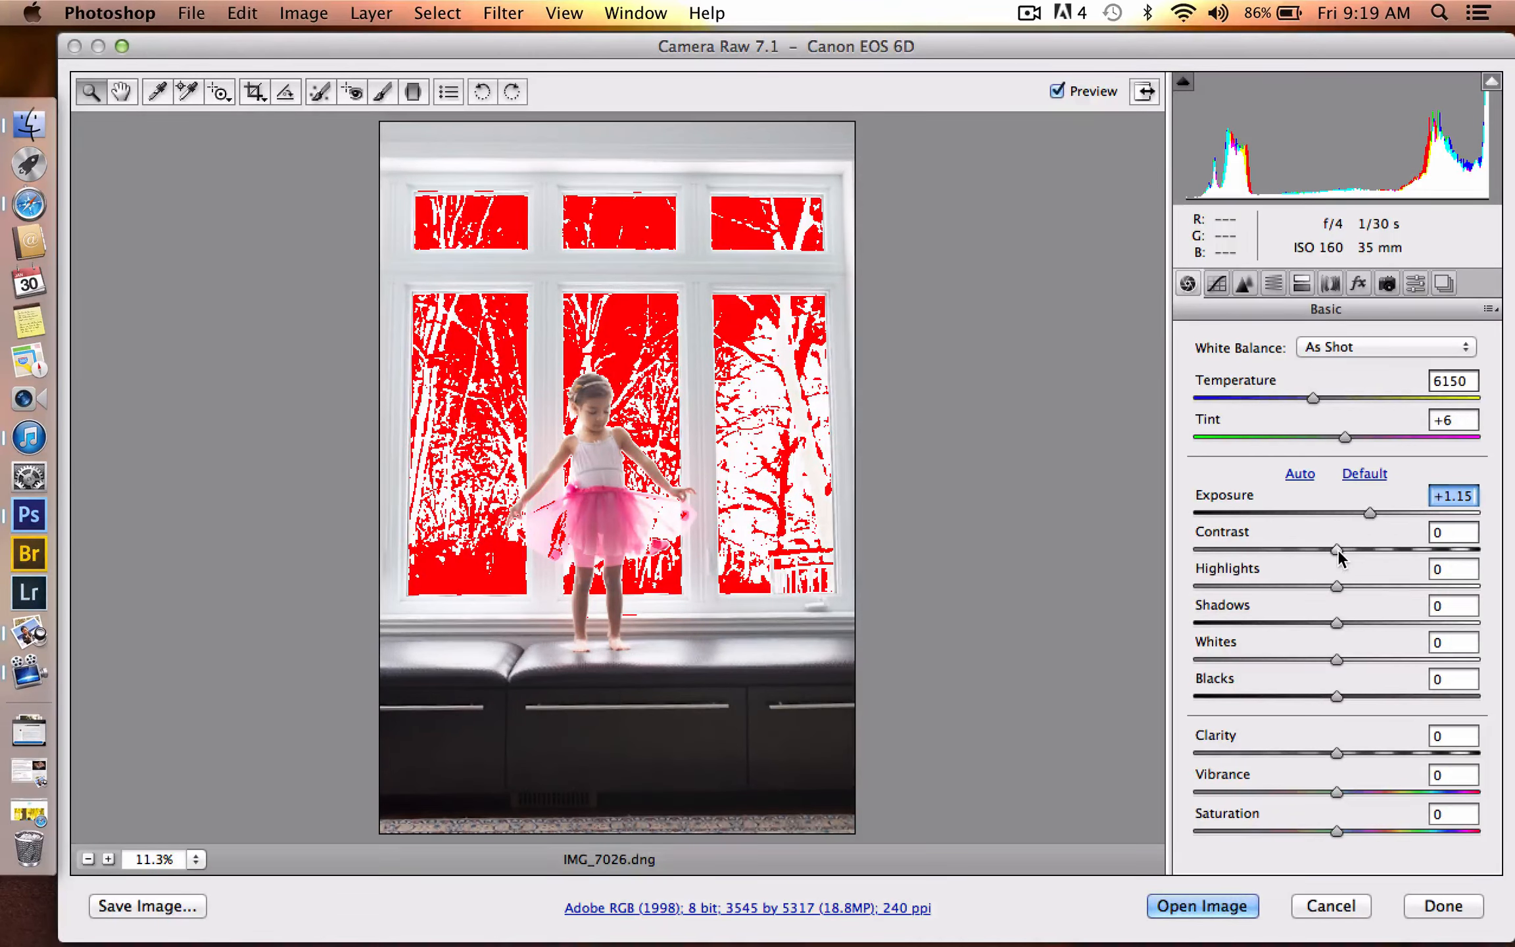
pyautogui.moveTo(1338, 551); pyautogui.dragTo(1356, 552)
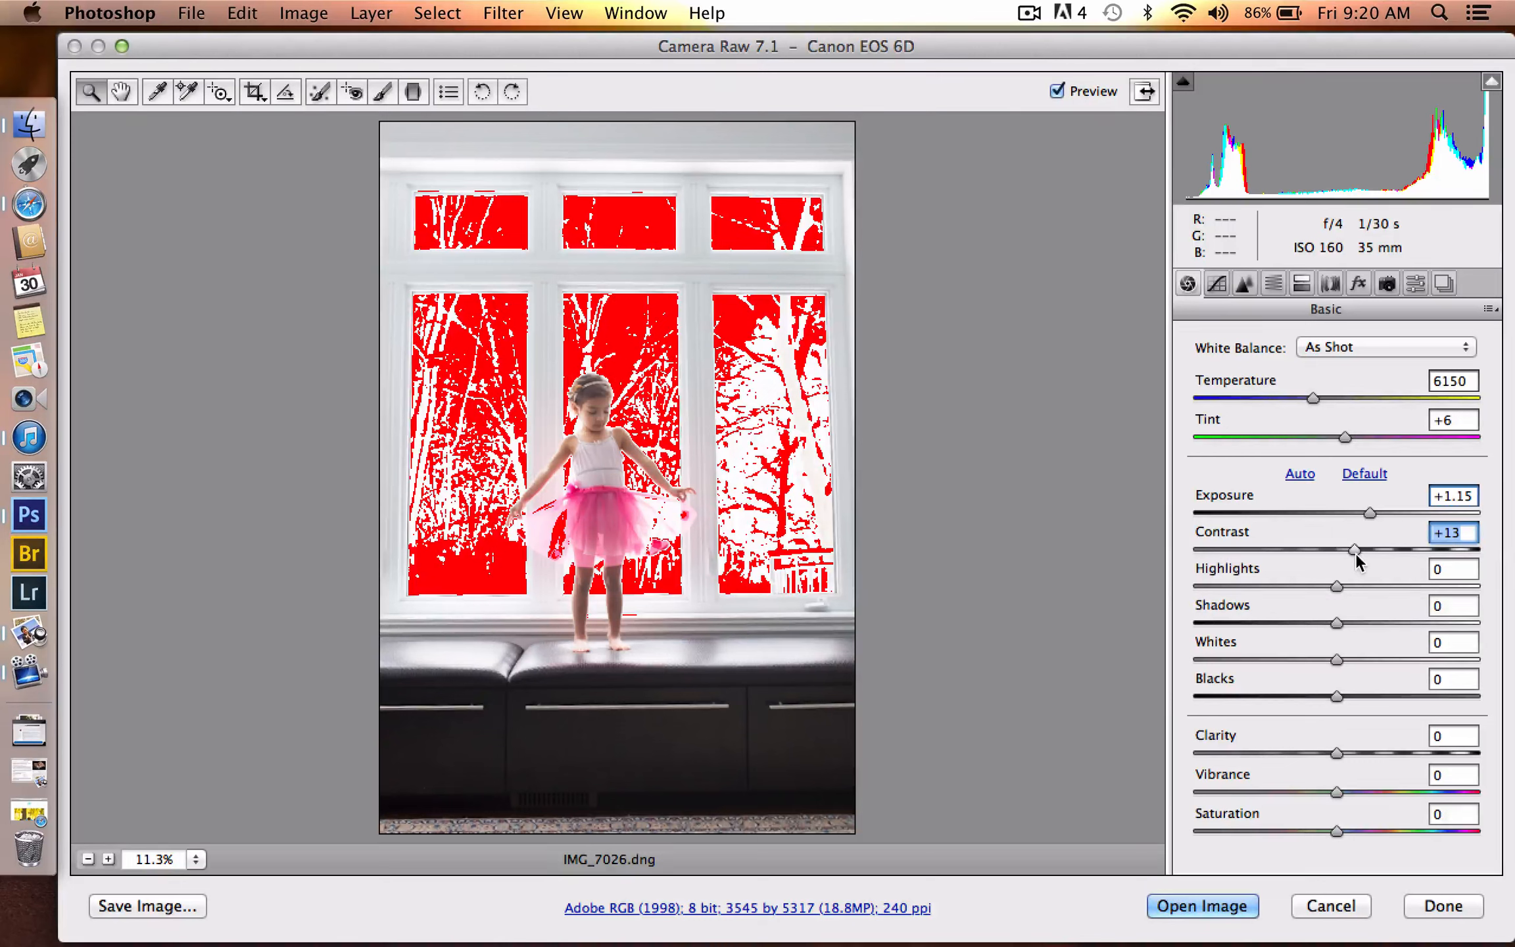
pyautogui.moveTo(1316, 398); pyautogui.dragTo(1329, 398)
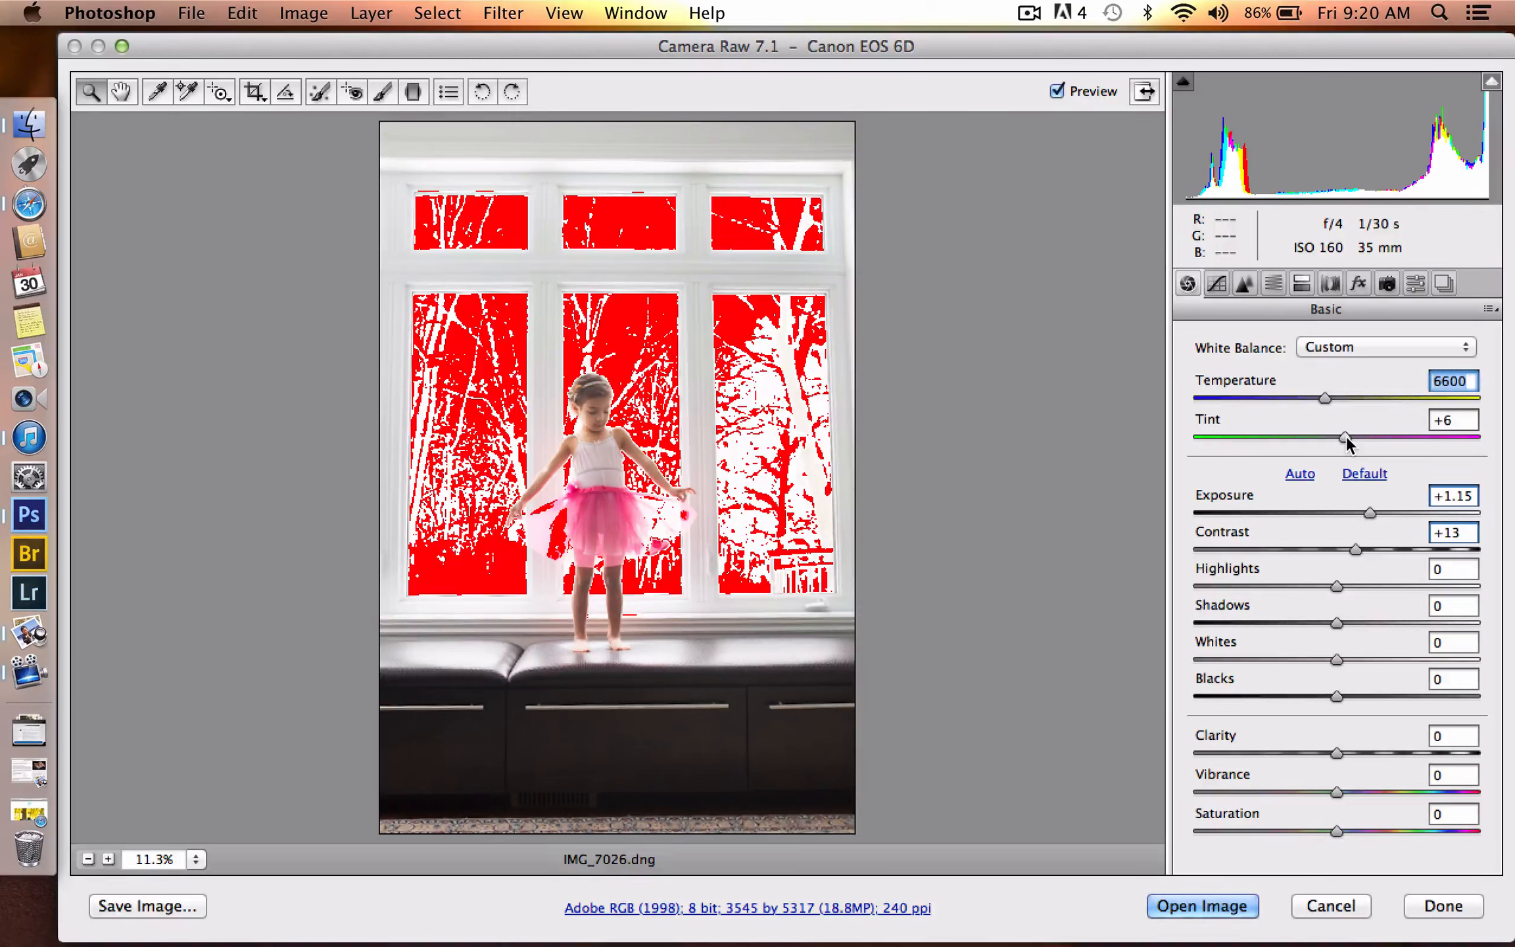
pyautogui.press('Tab')
pyautogui.moveTo(1346, 435); pyautogui.dragTo(1355, 437)
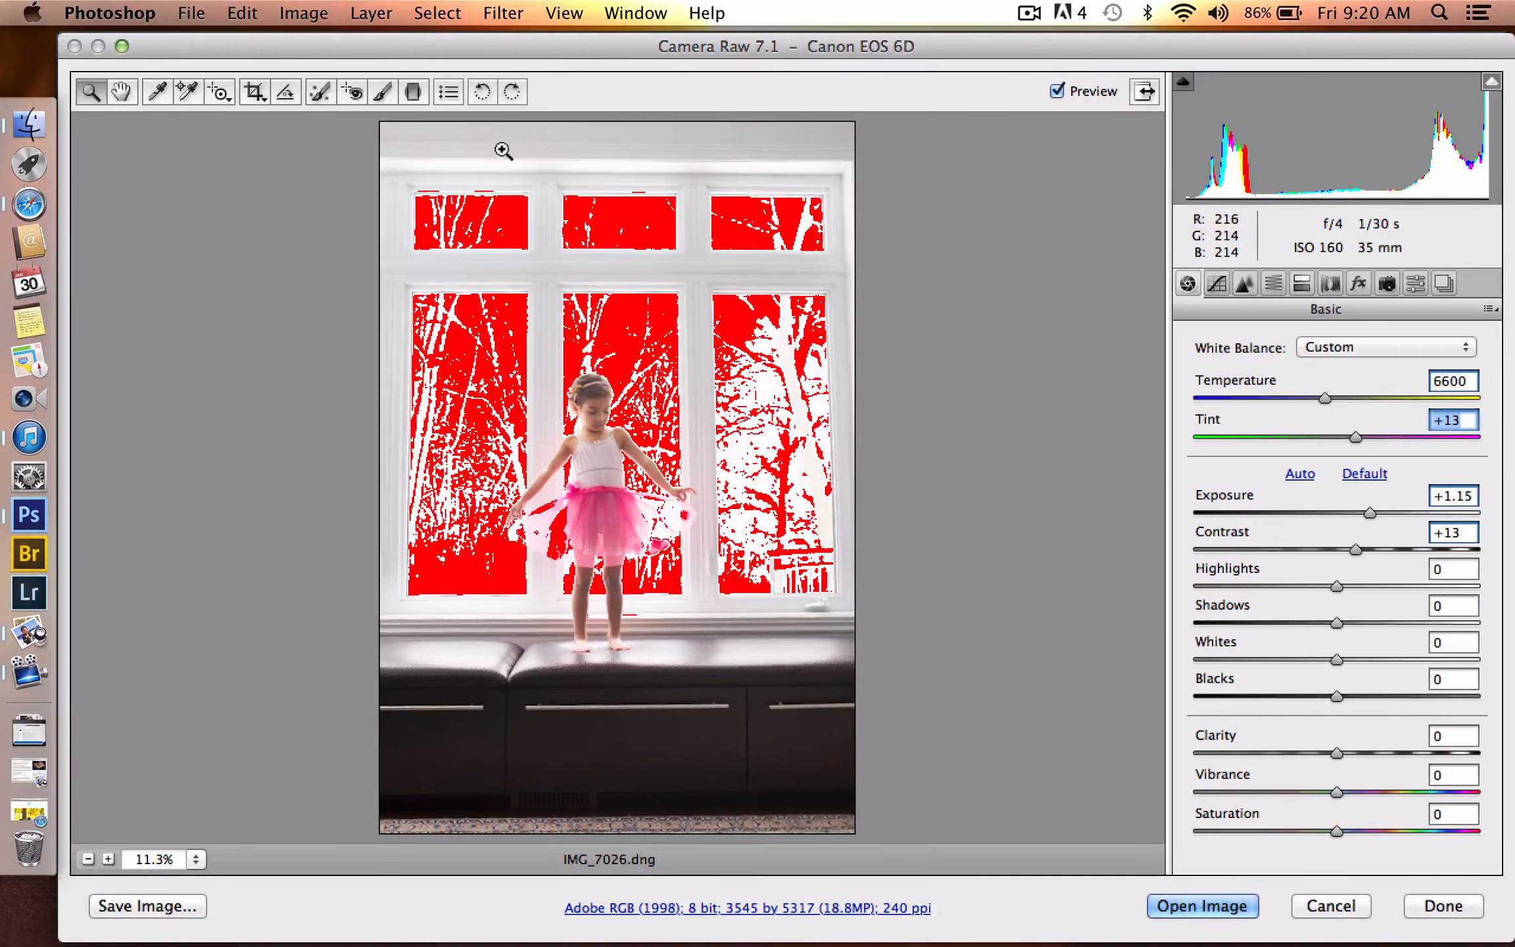
# - Straighten the photo along the horizontal top edge of the window frame and open it for editing in Photoshop
pyautogui.doubleClick(285, 92)
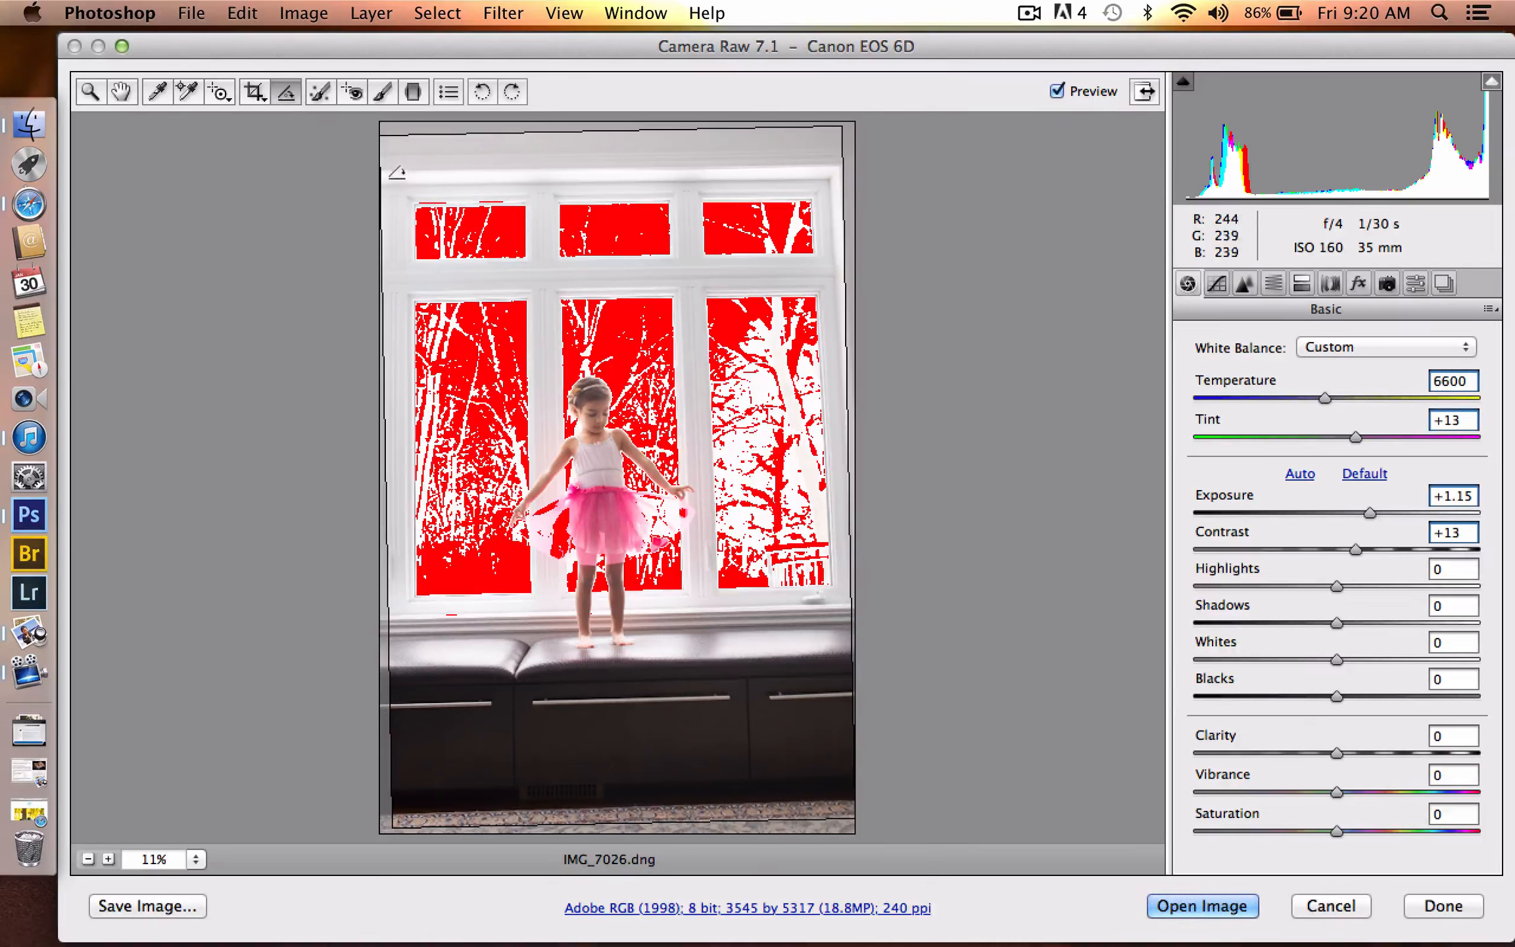
pyautogui.moveTo(383, 172); pyautogui.dragTo(868, 167)
pyautogui.press('Return')
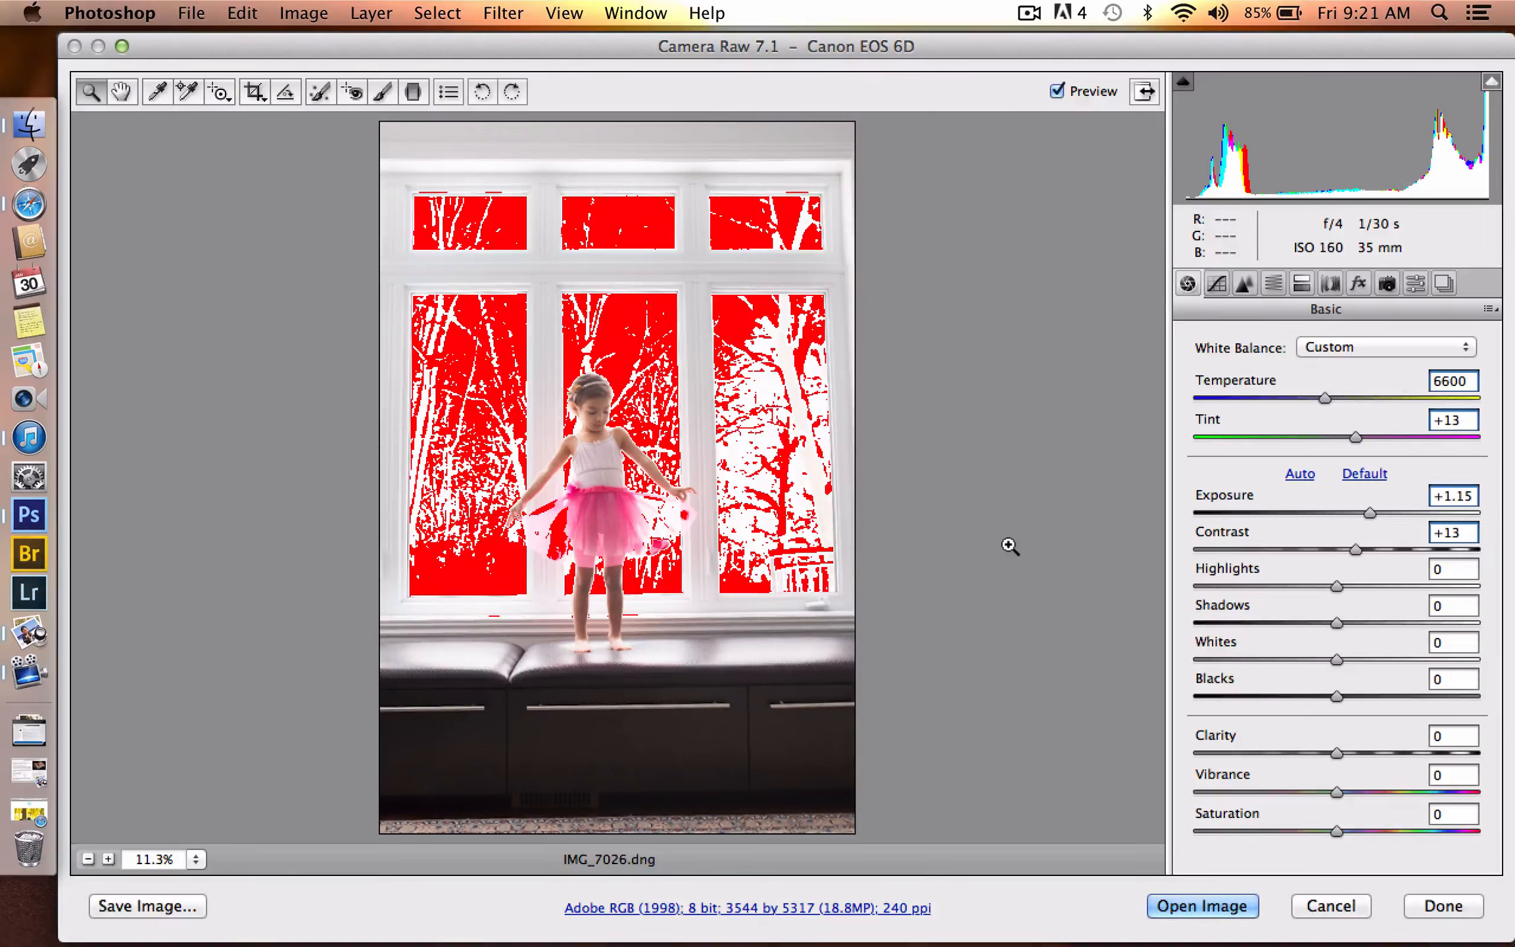
pyautogui.click(1180, 904)
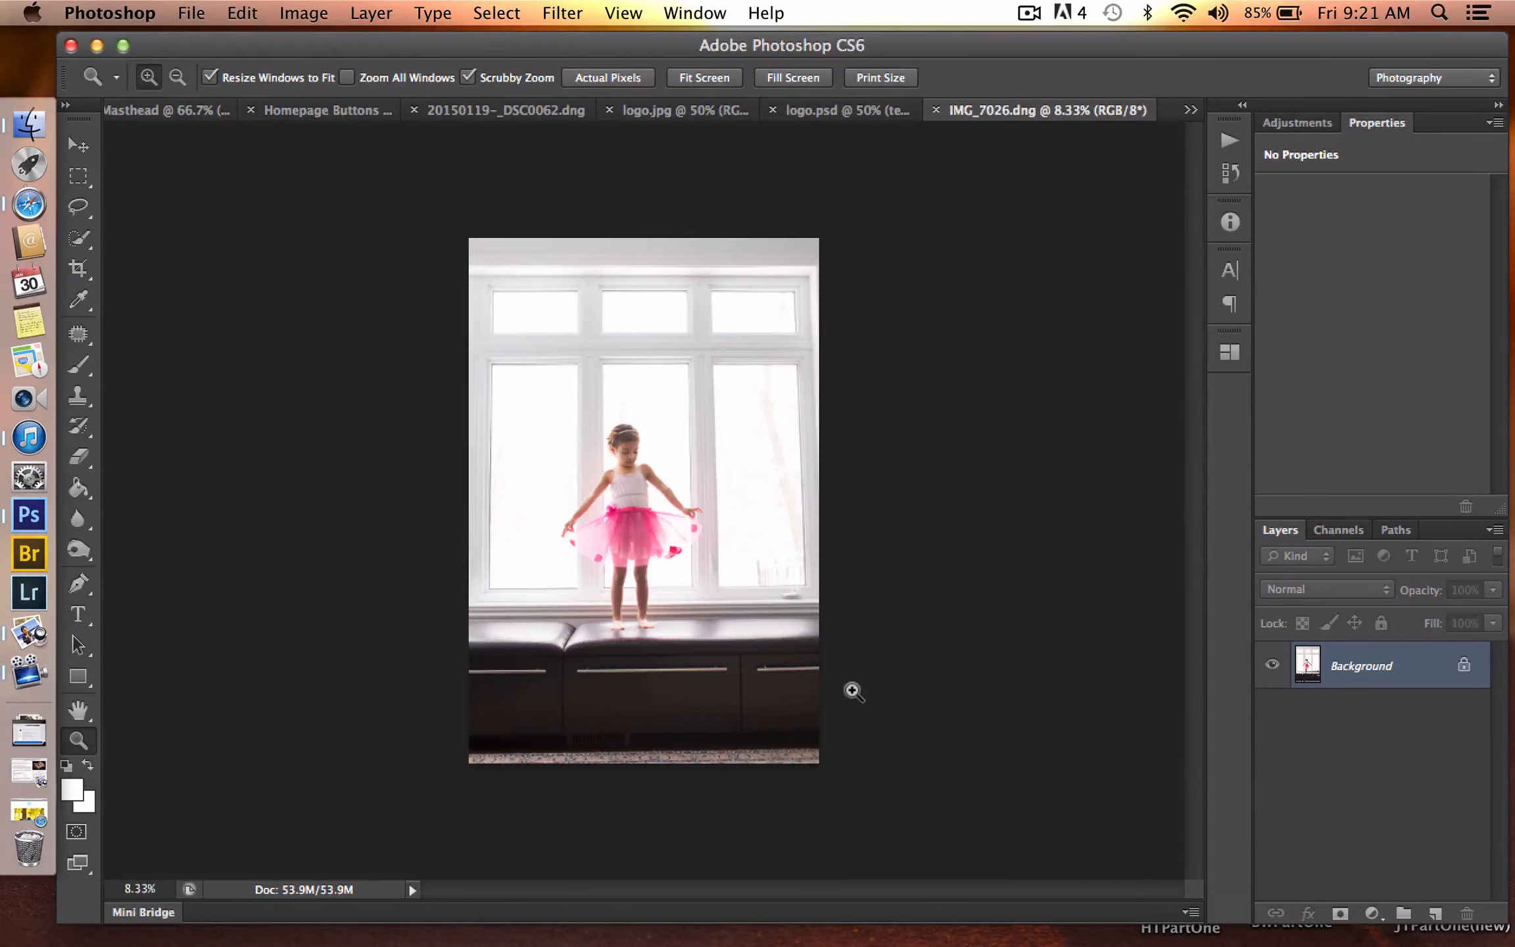
# - Crop the strip of carpet off the bottom of the photo and flatten the result into a single background layer
pyautogui.moveTo(853, 690); pyautogui.dragTo(897, 662)
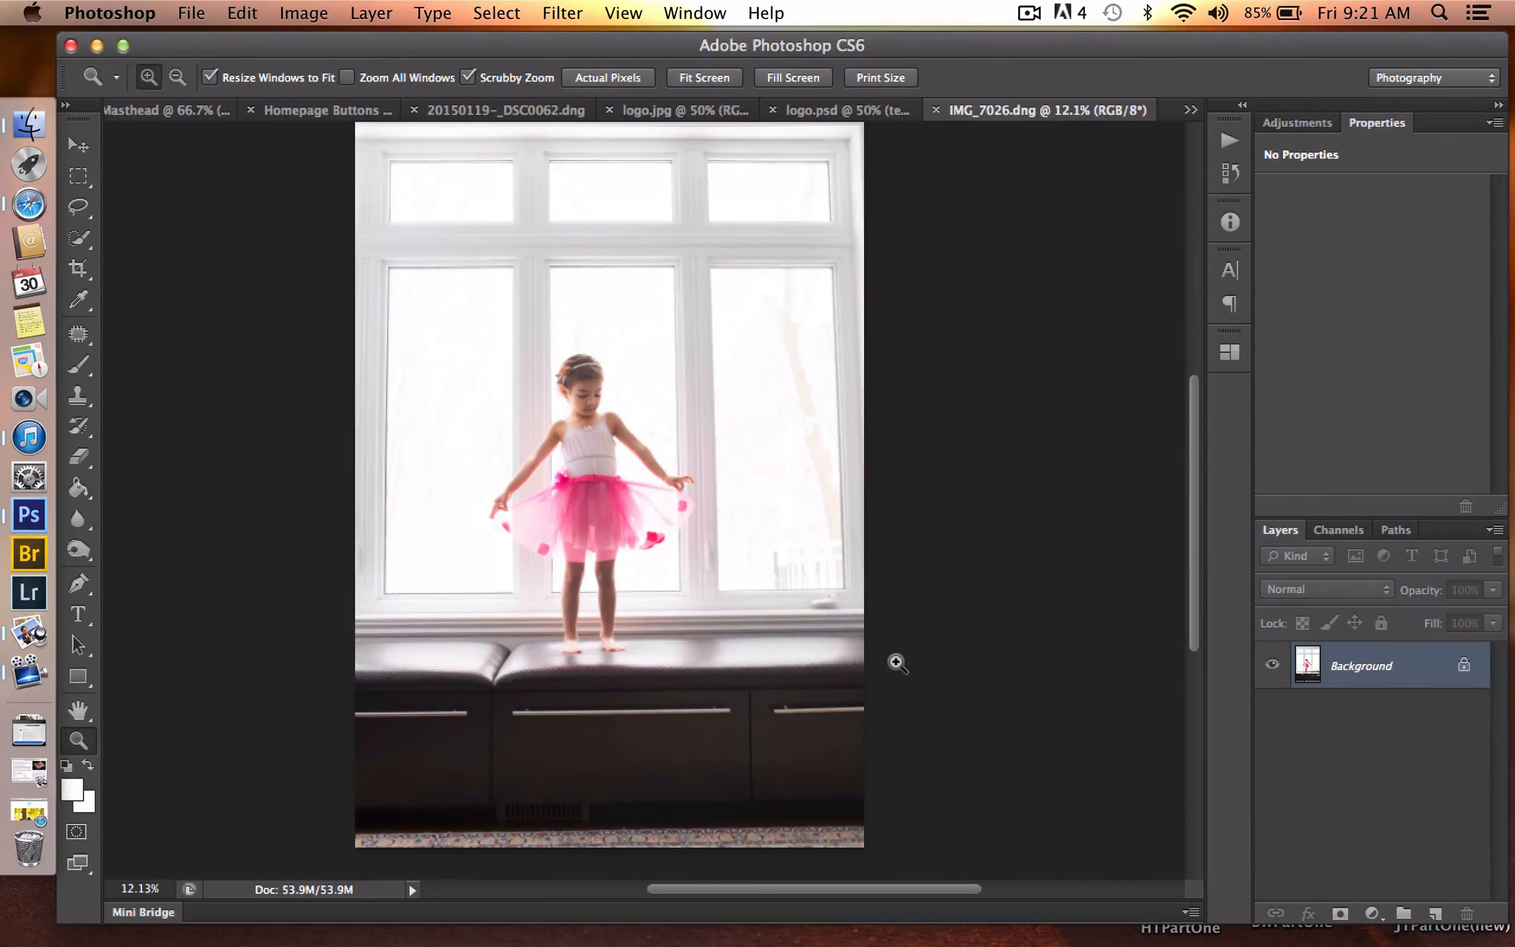
pyautogui.moveTo(896, 663); pyautogui.dragTo(836, 662)
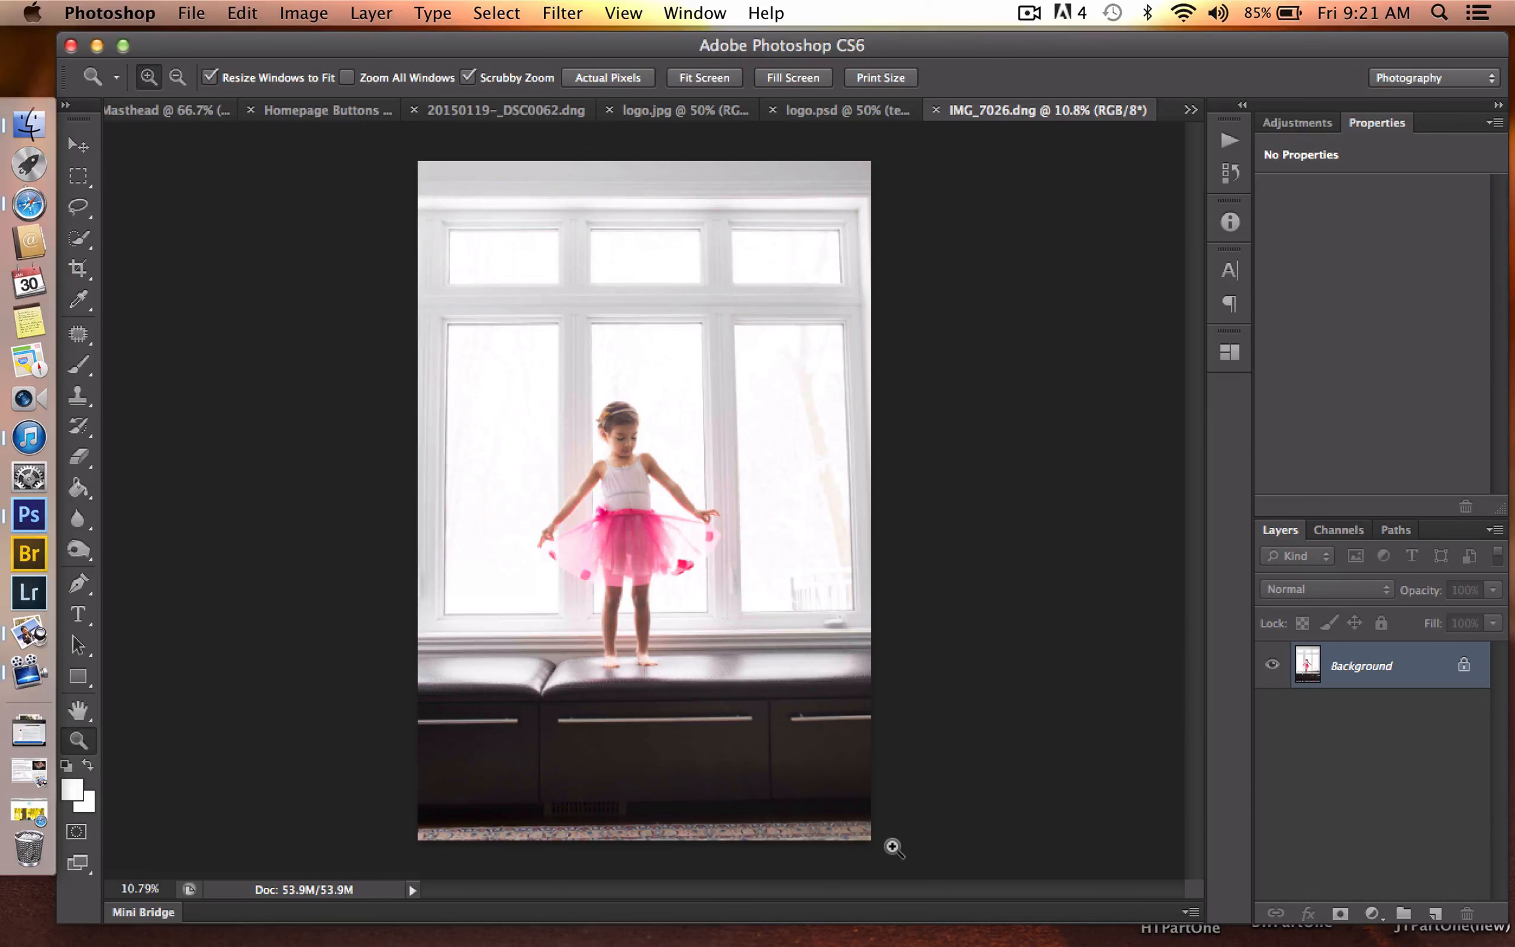
pyautogui.press('c')
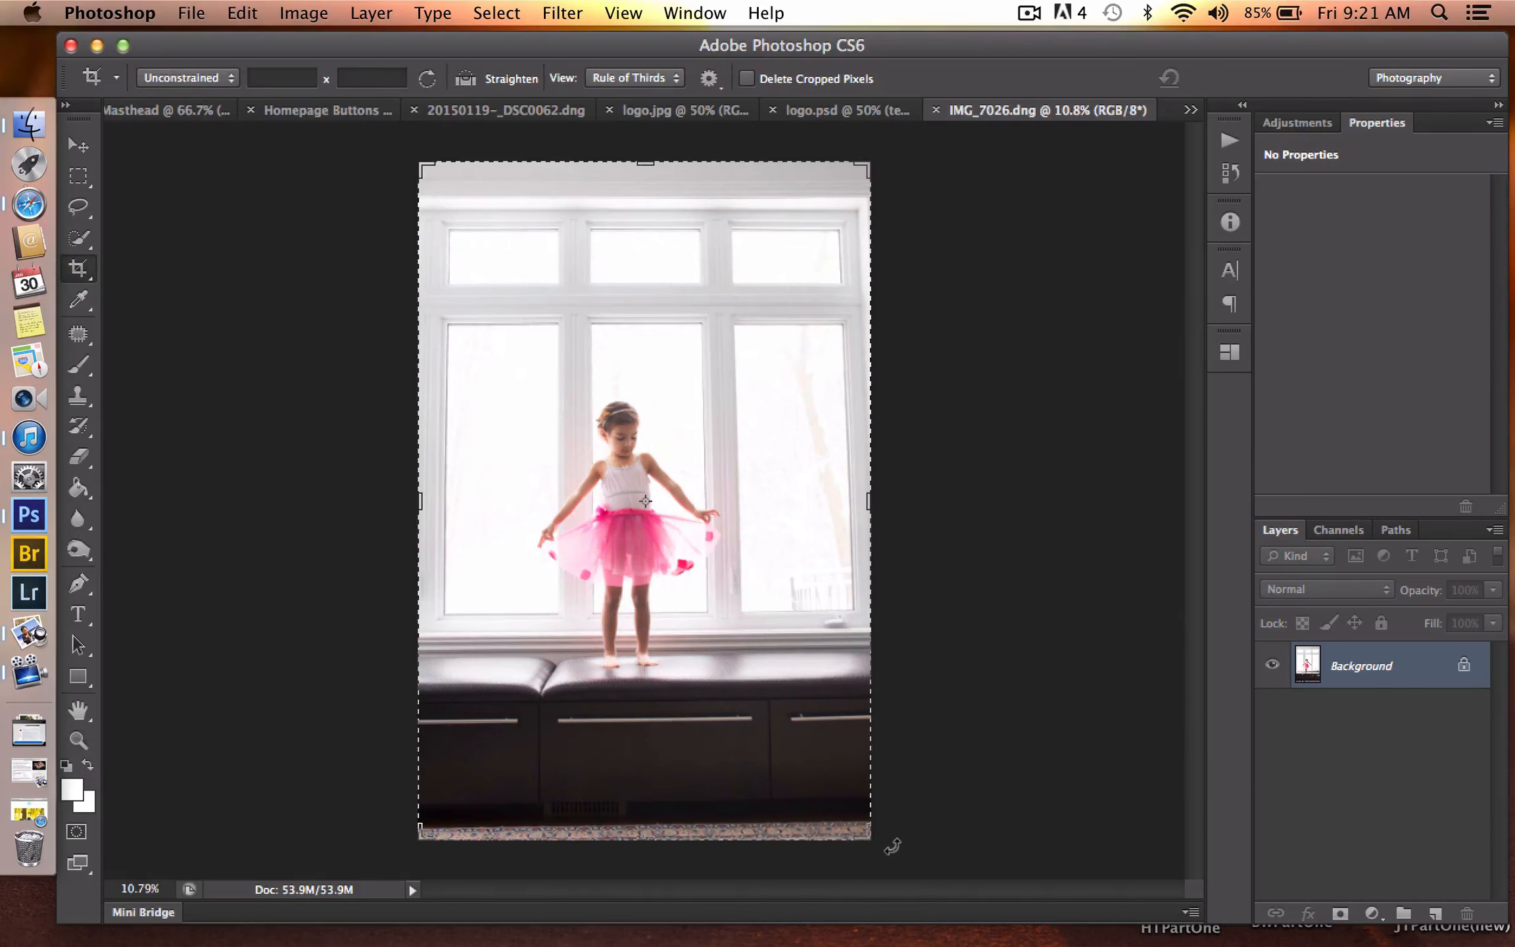
pyautogui.rightClick(660, 836)
pyautogui.click(639, 841)
pyautogui.rightClick(640, 837)
pyautogui.click(637, 812)
pyautogui.moveTo(640, 836); pyautogui.dragTo(639, 818)
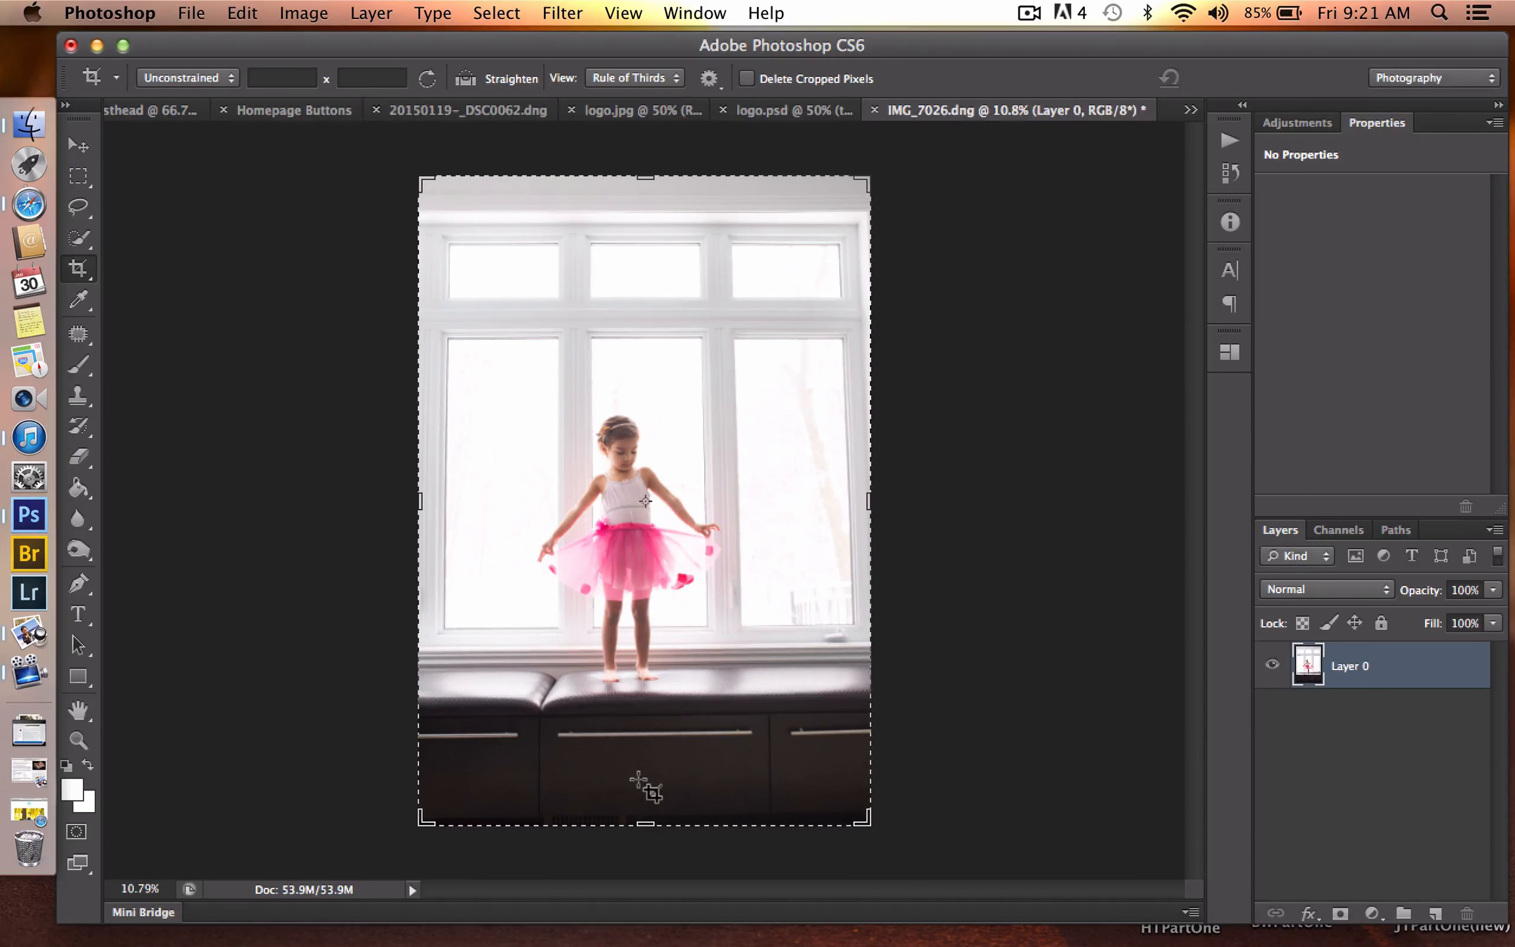
pyautogui.press('Return')
pyautogui.press('z')
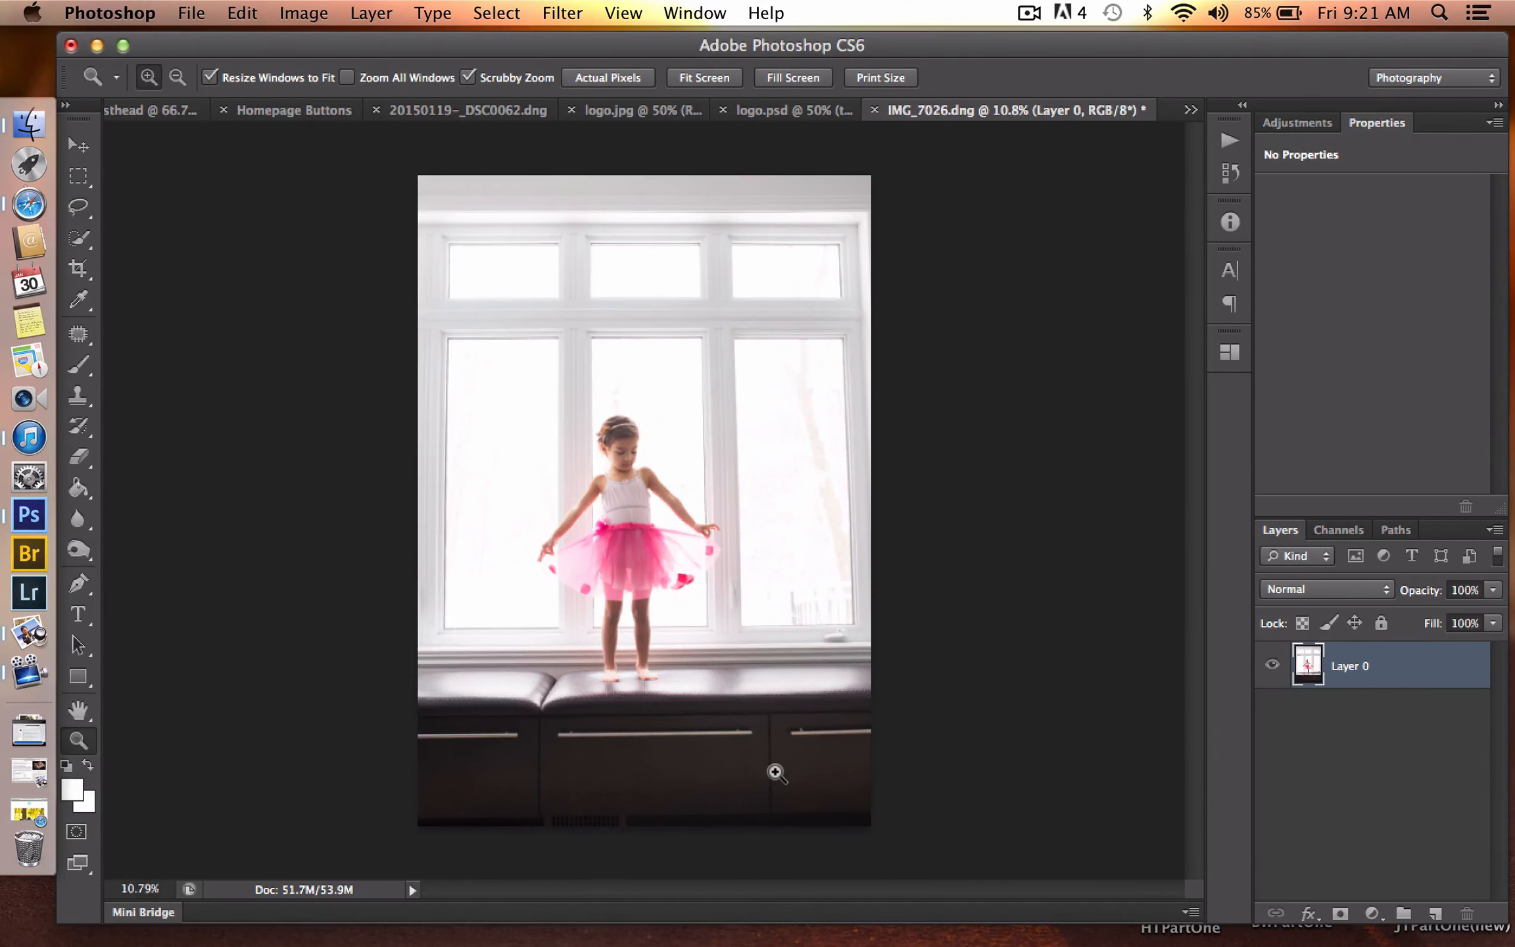
pyautogui.press('super+shift+e')
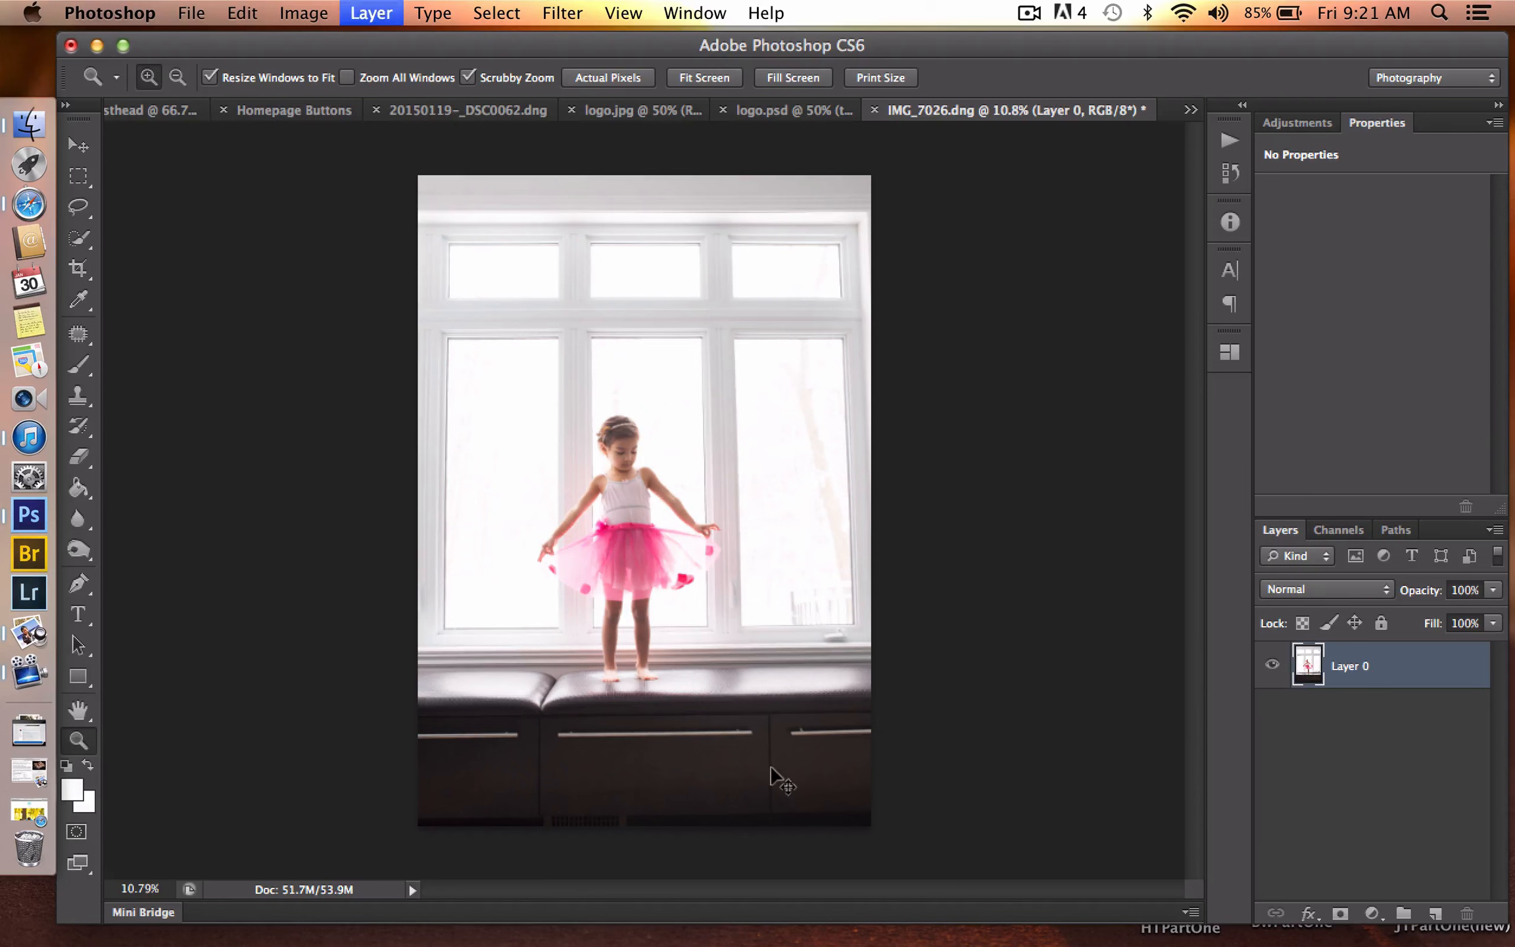
# - Add a Levels adjustment layer with default levels, blended in Soft Light mode at 30% opacity
pyautogui.click(1371, 914)
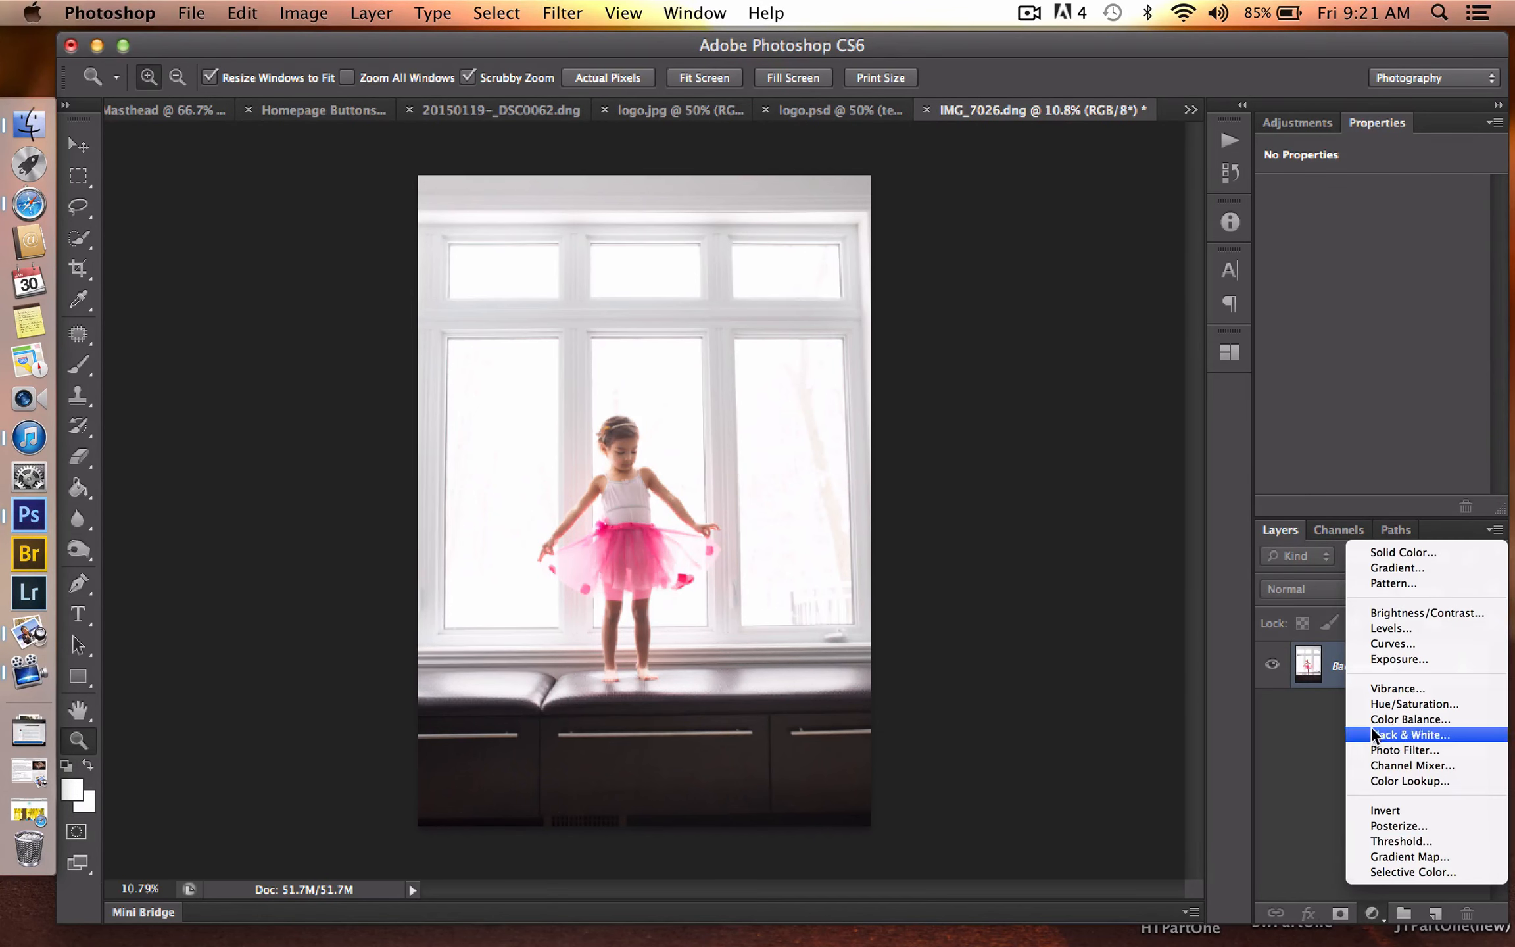
pyautogui.click(1379, 628)
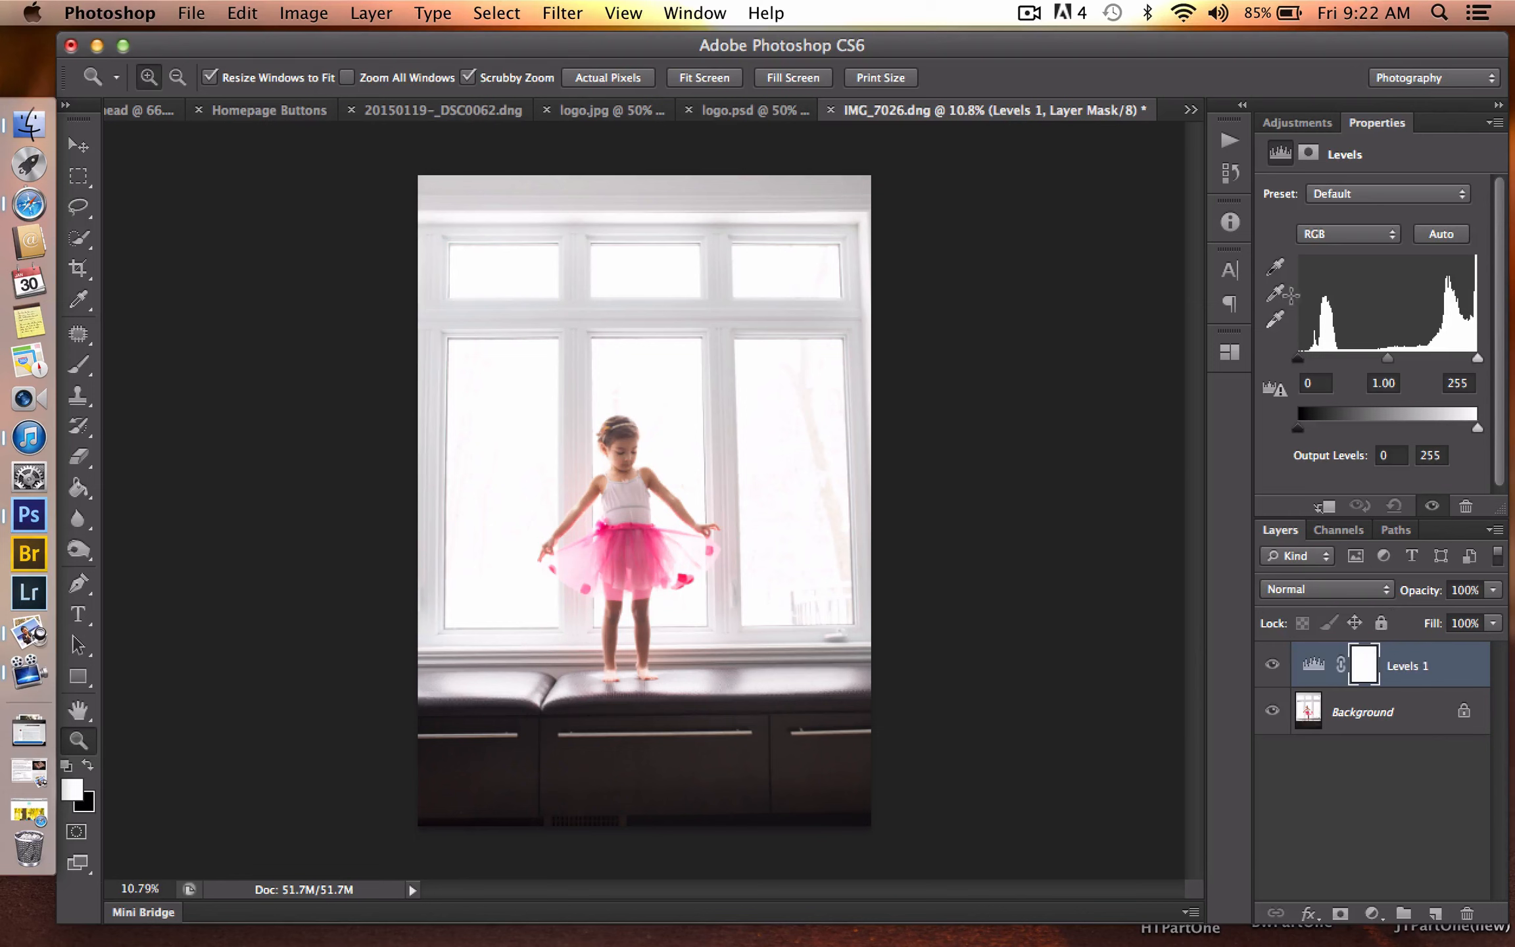
pyautogui.click(1317, 590)
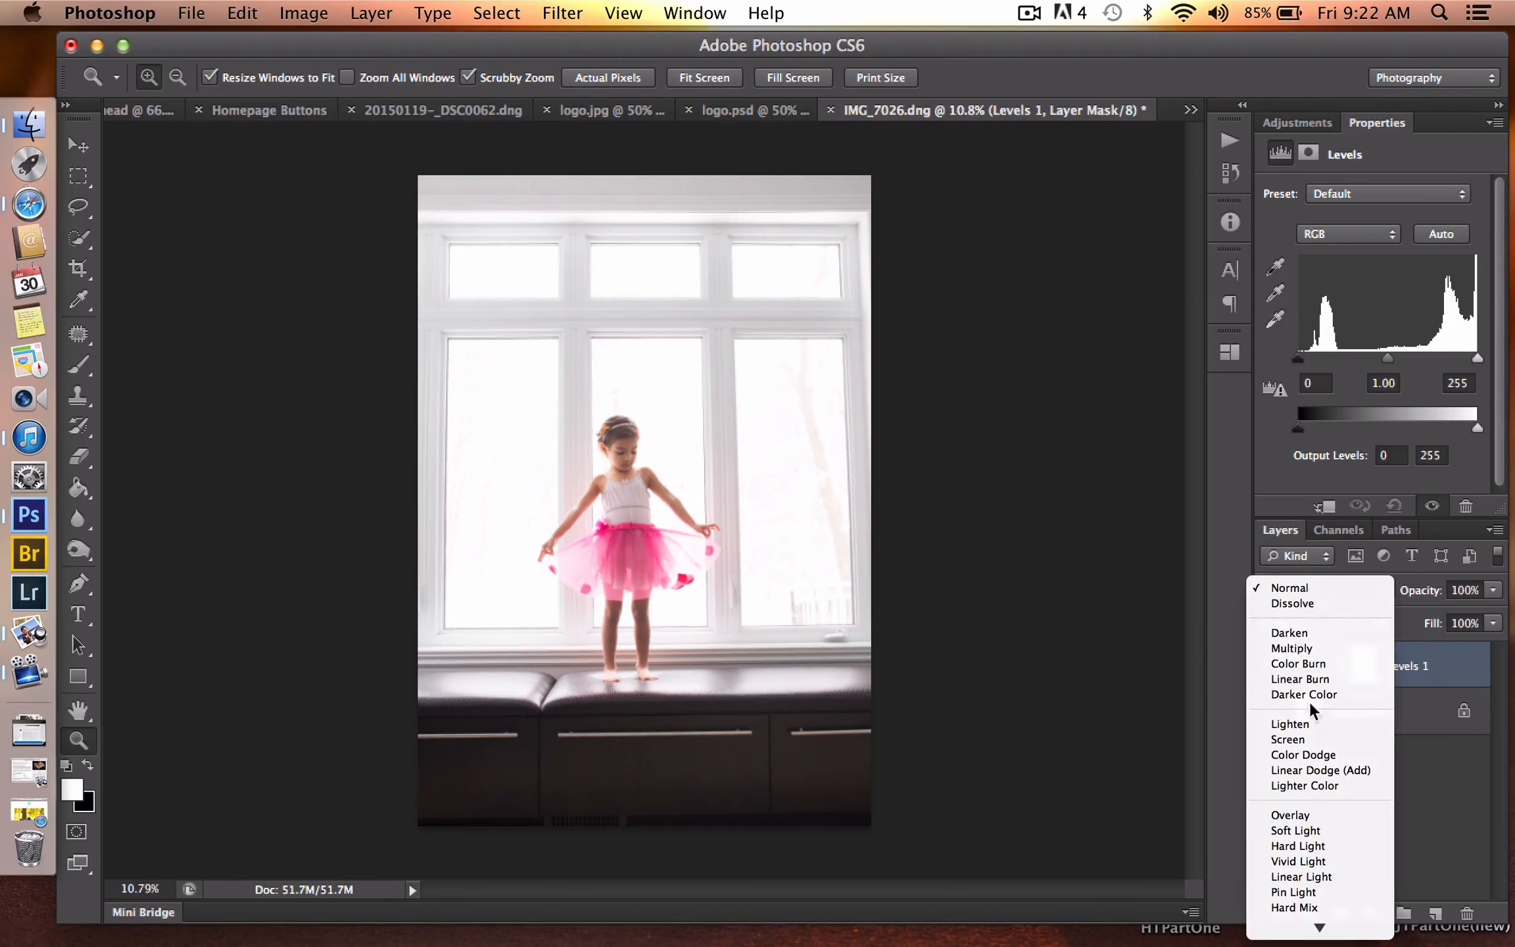
pyautogui.click(1307, 831)
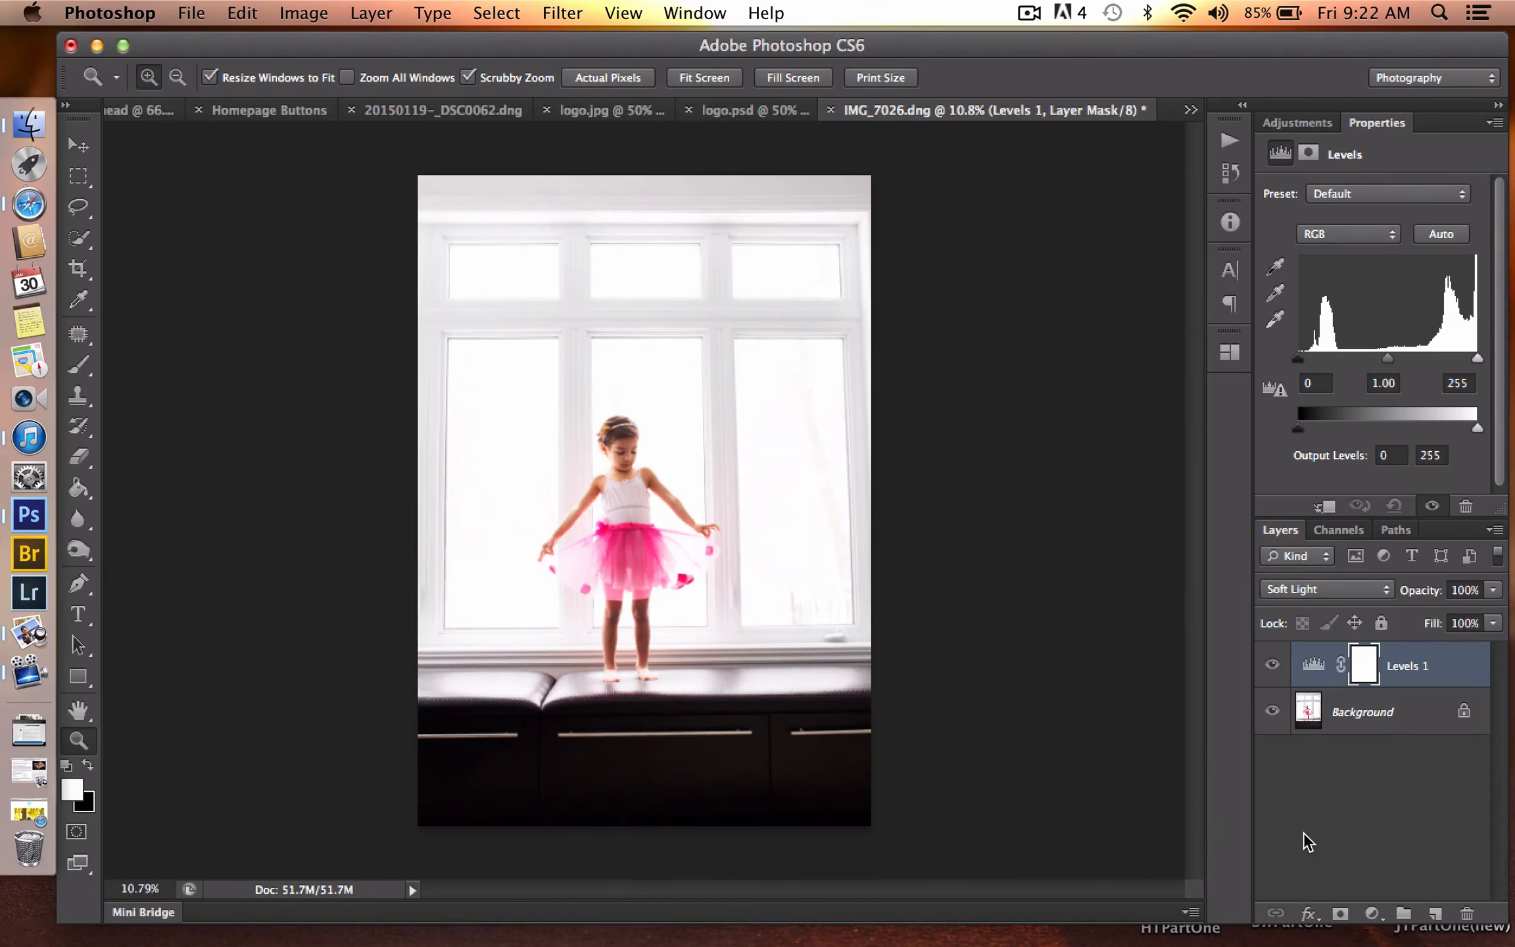
pyautogui.press('3')
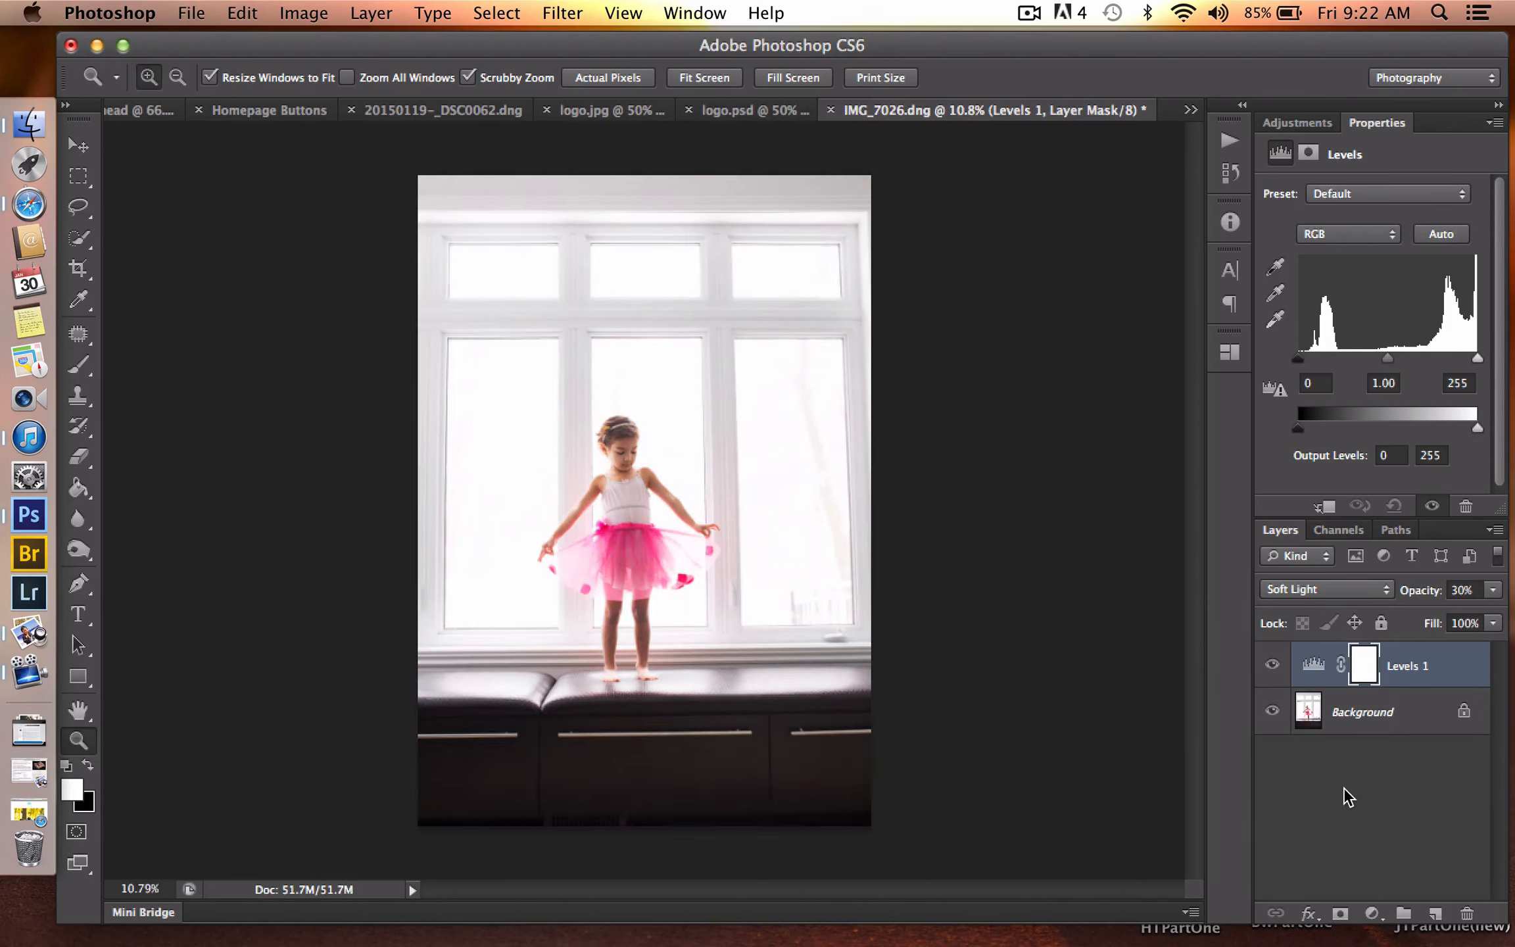
pyautogui.press('0')
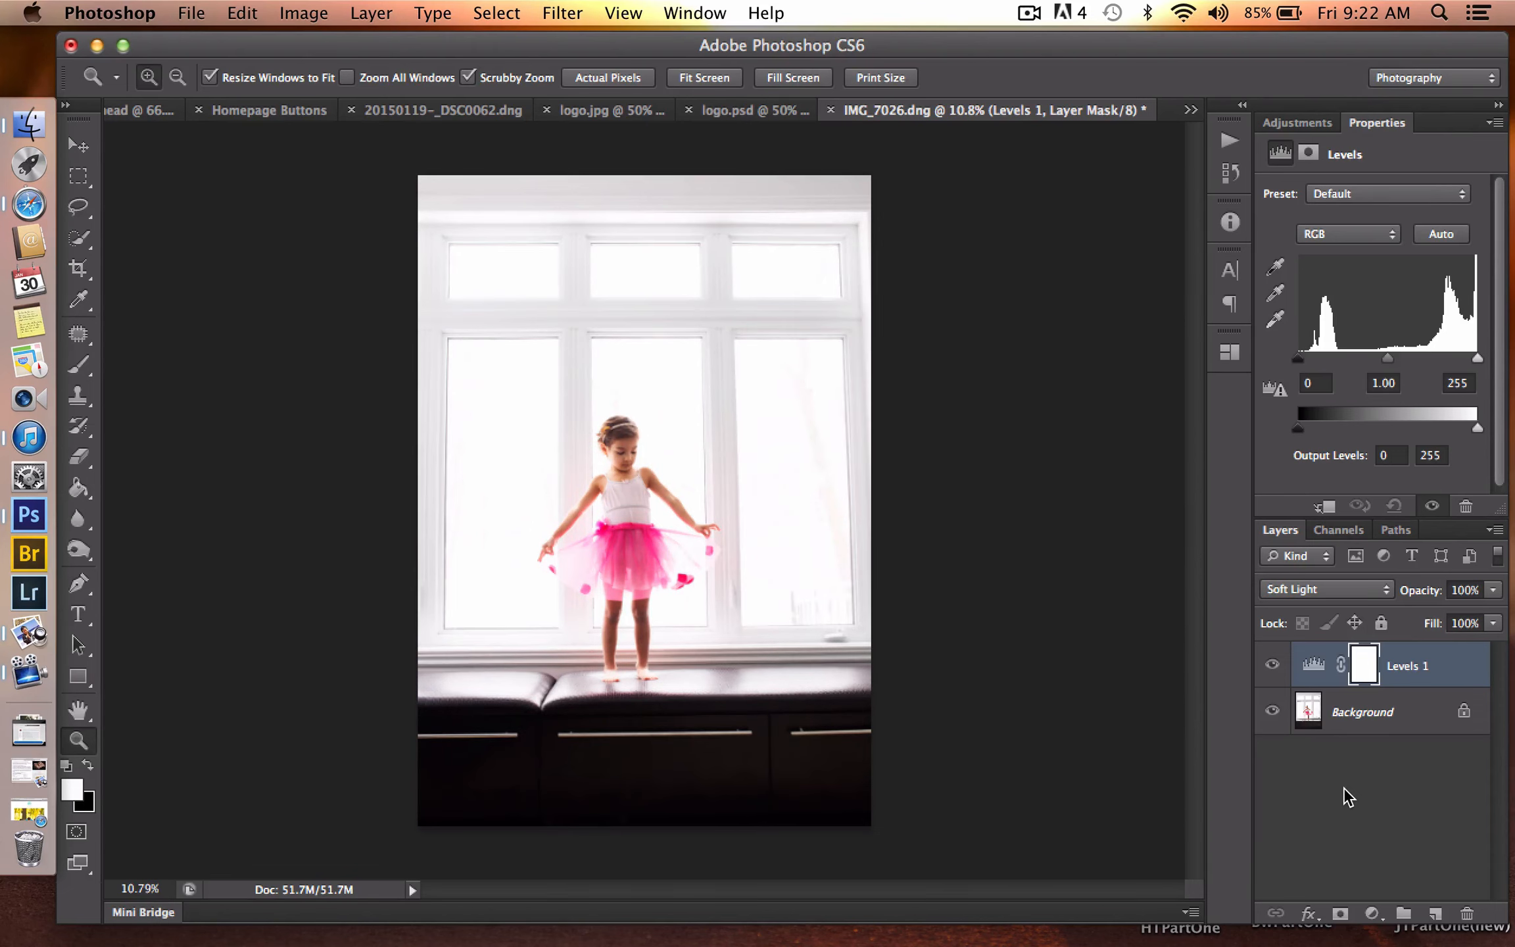
pyautogui.press('3')
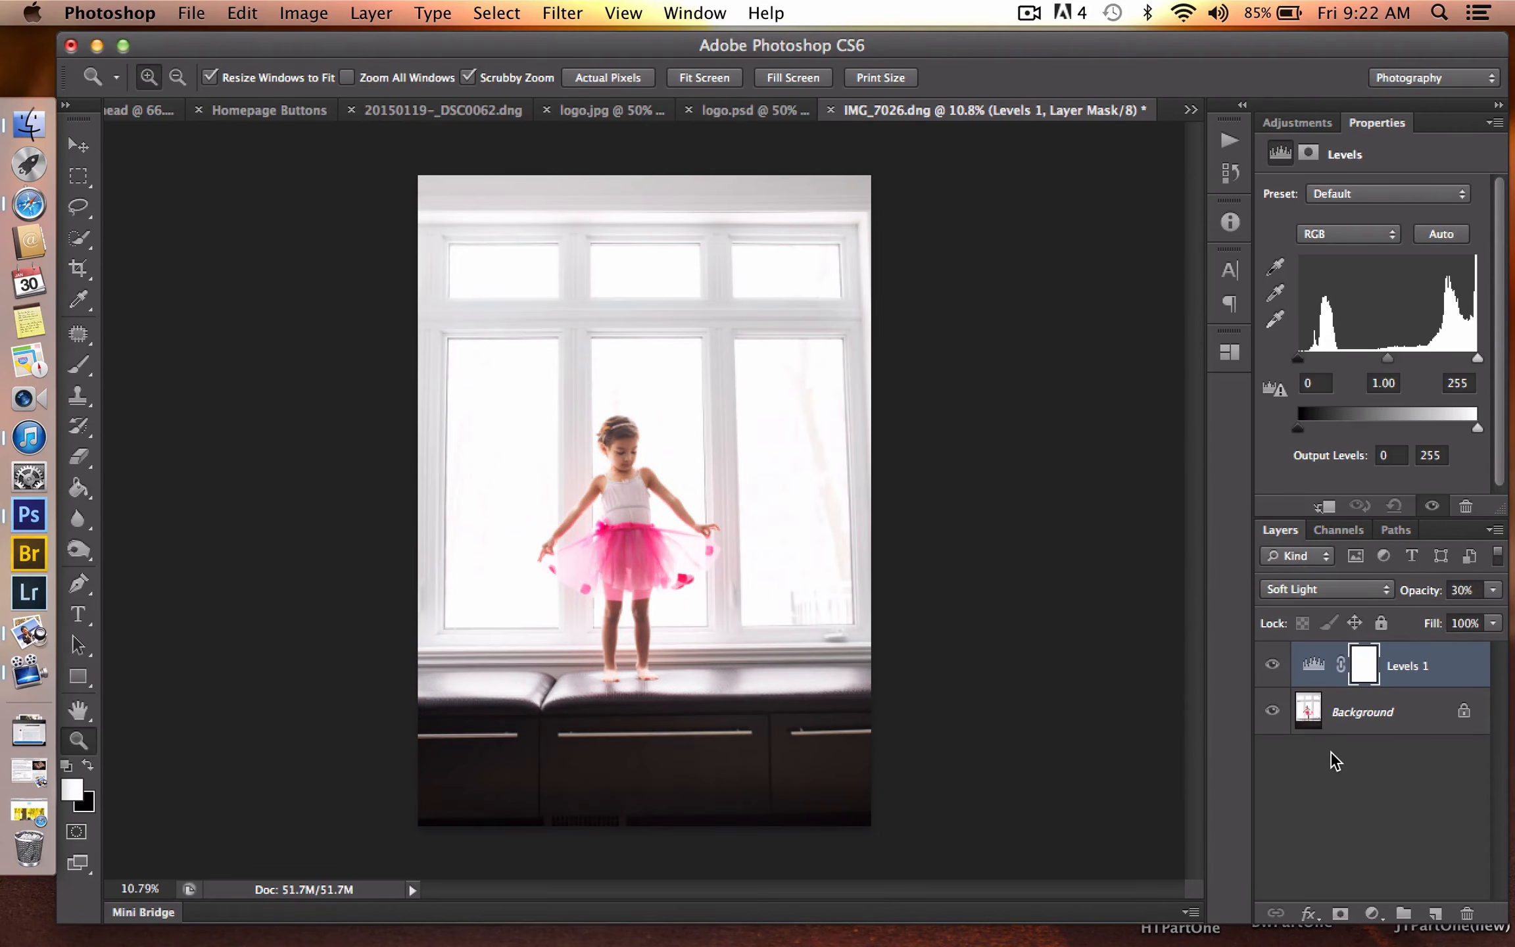
# - Rename the Levels adjustment layer as Contrast
pyautogui.doubleClick(1394, 665)
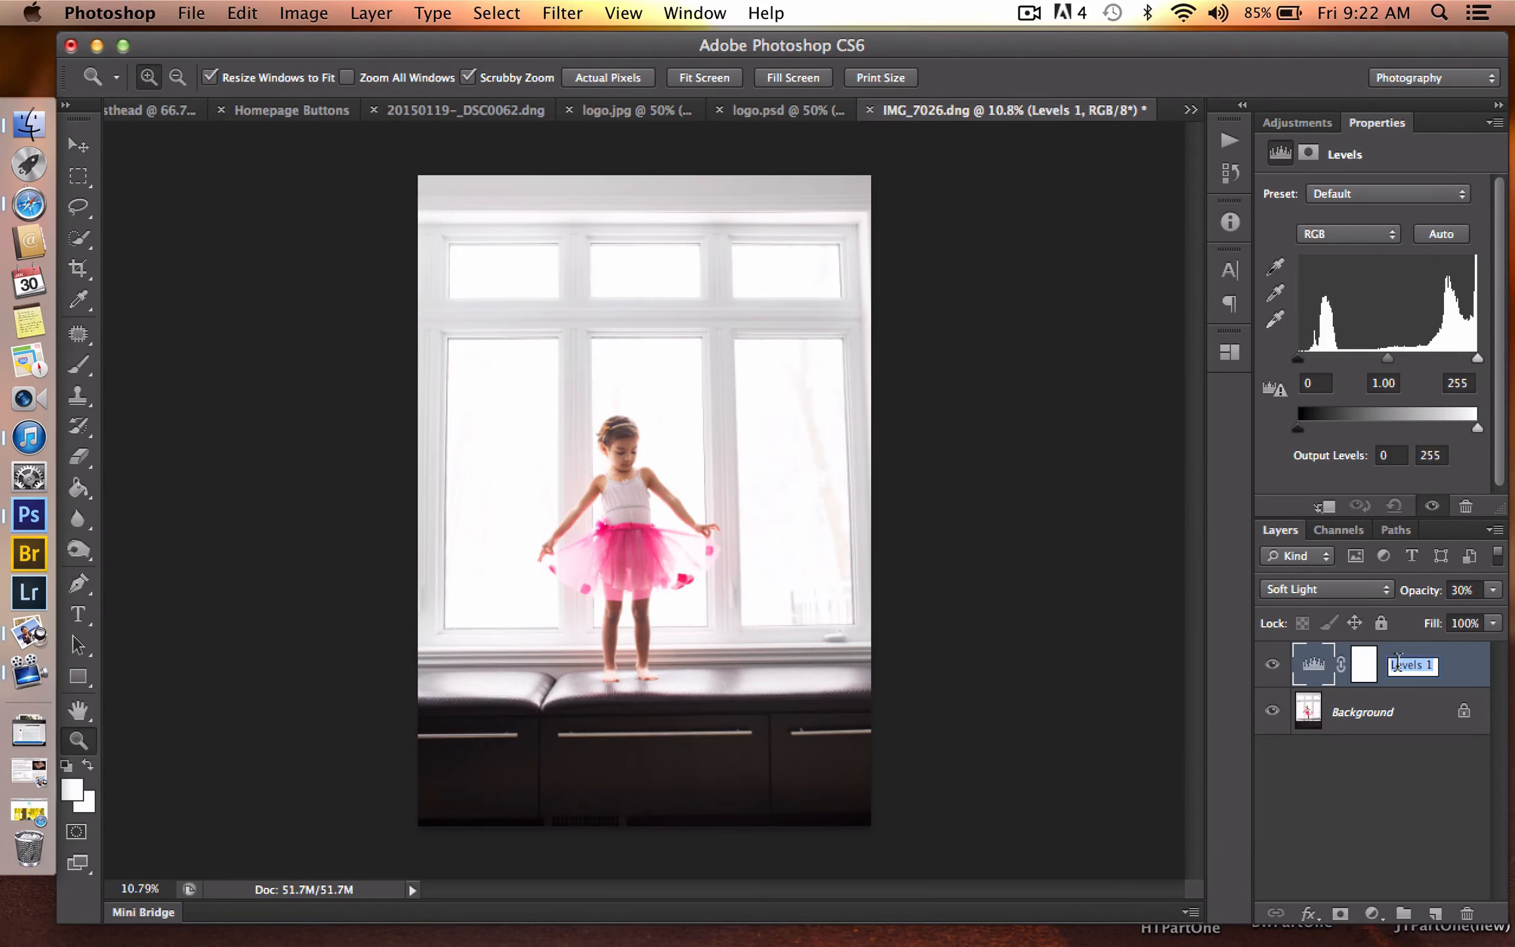
pyautogui.write('Contrast')
pyautogui.press('Return')
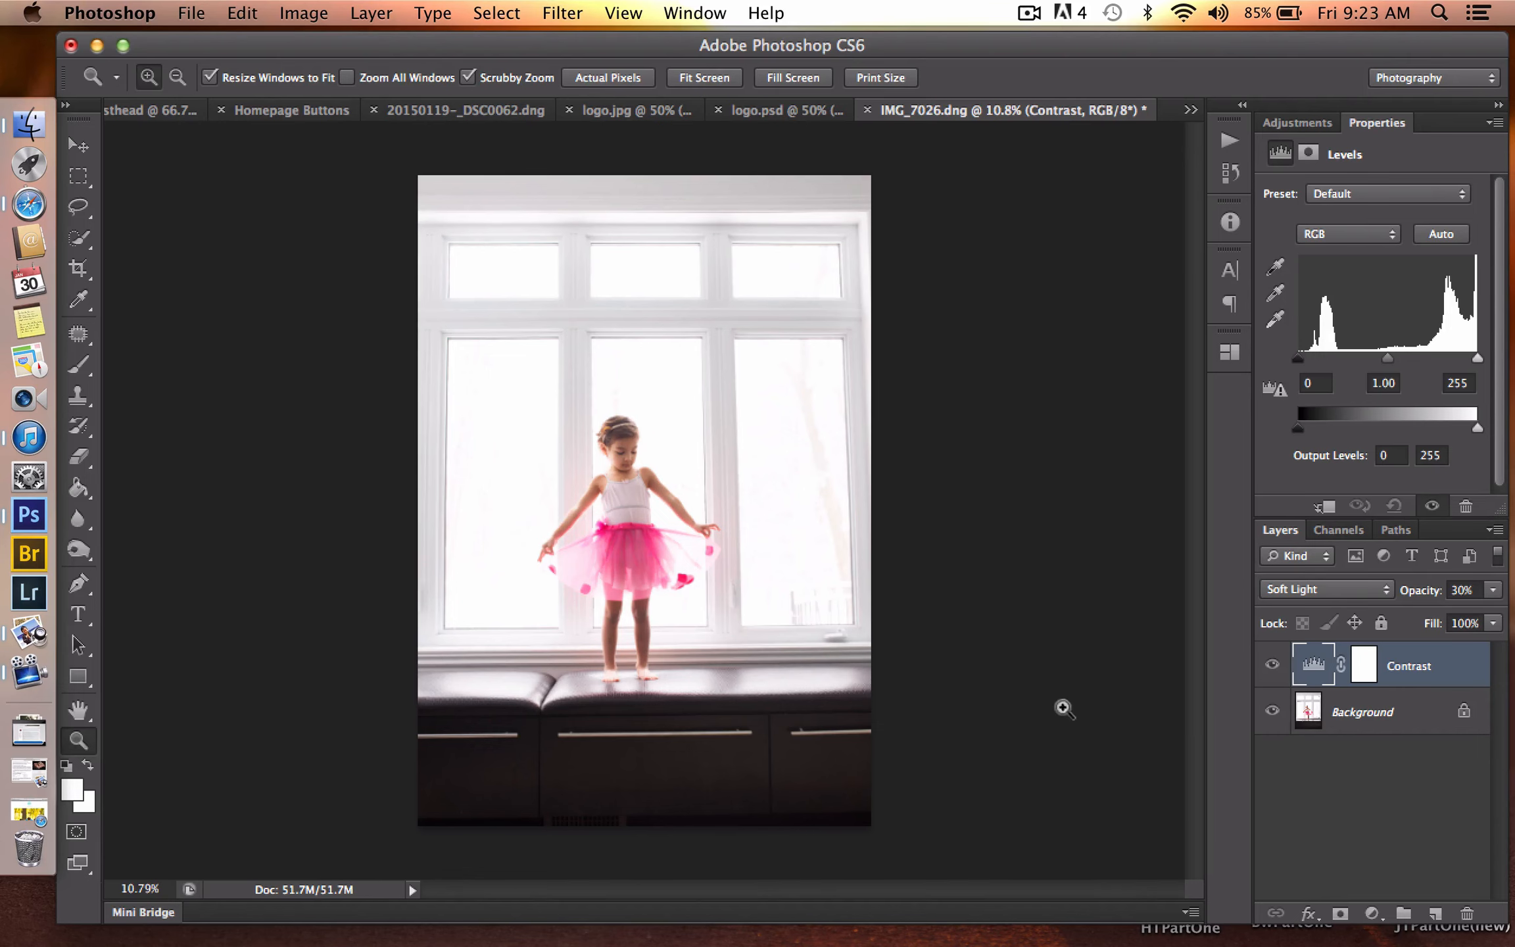
# - On a new layer, paint white with a 125 px brush over the branches visible through the right and middle window panes
pyautogui.click(1435, 910)
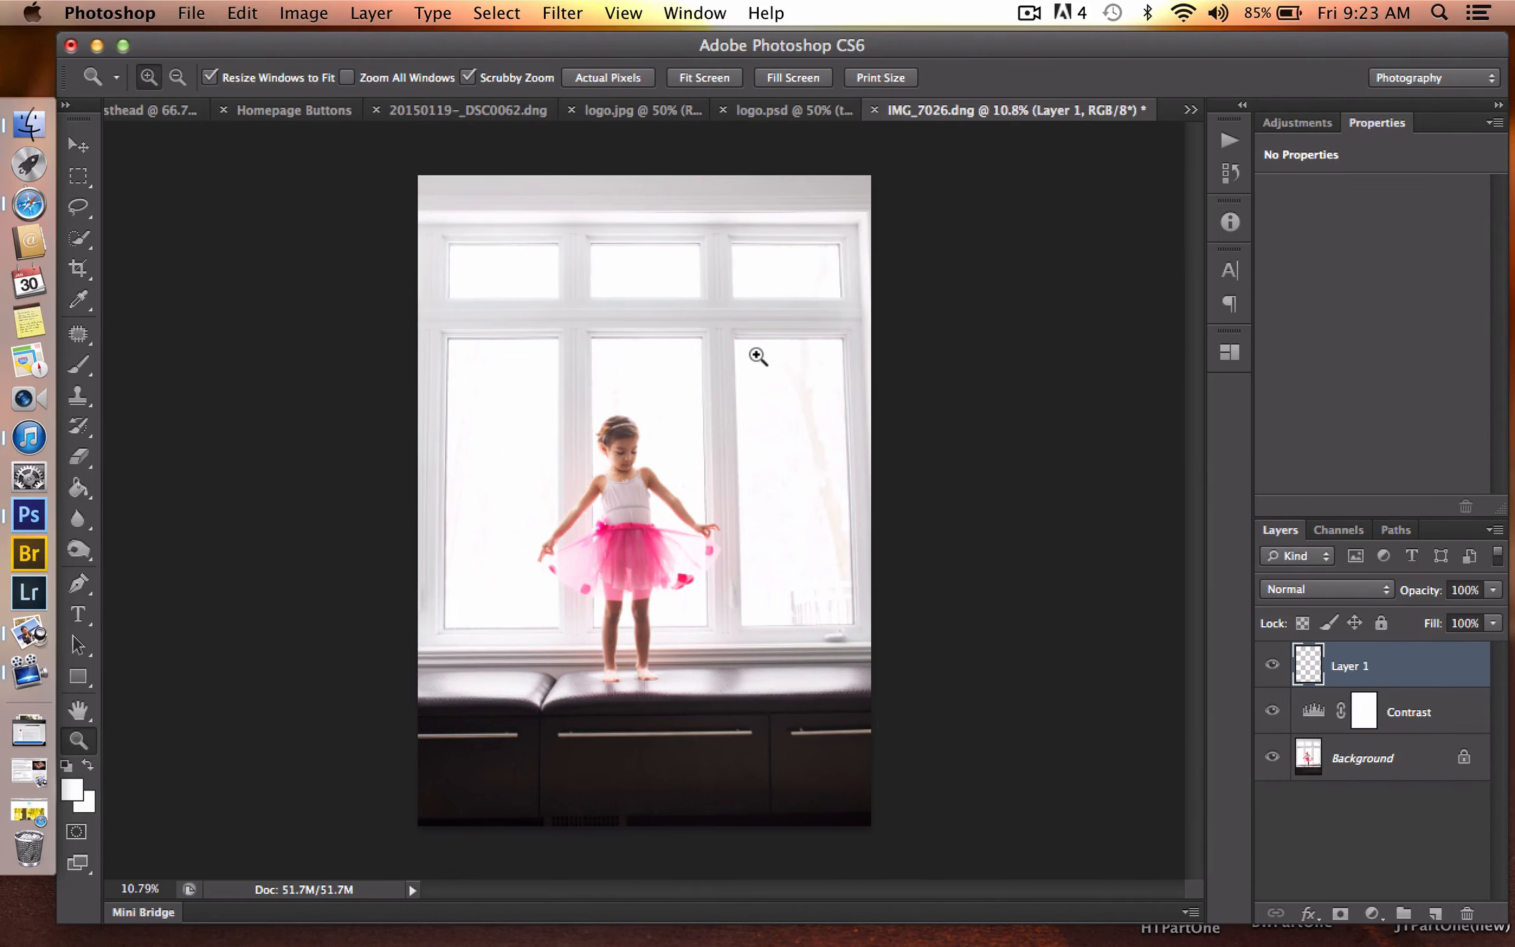
pyautogui.moveTo(759, 356); pyautogui.dragTo(871, 525)
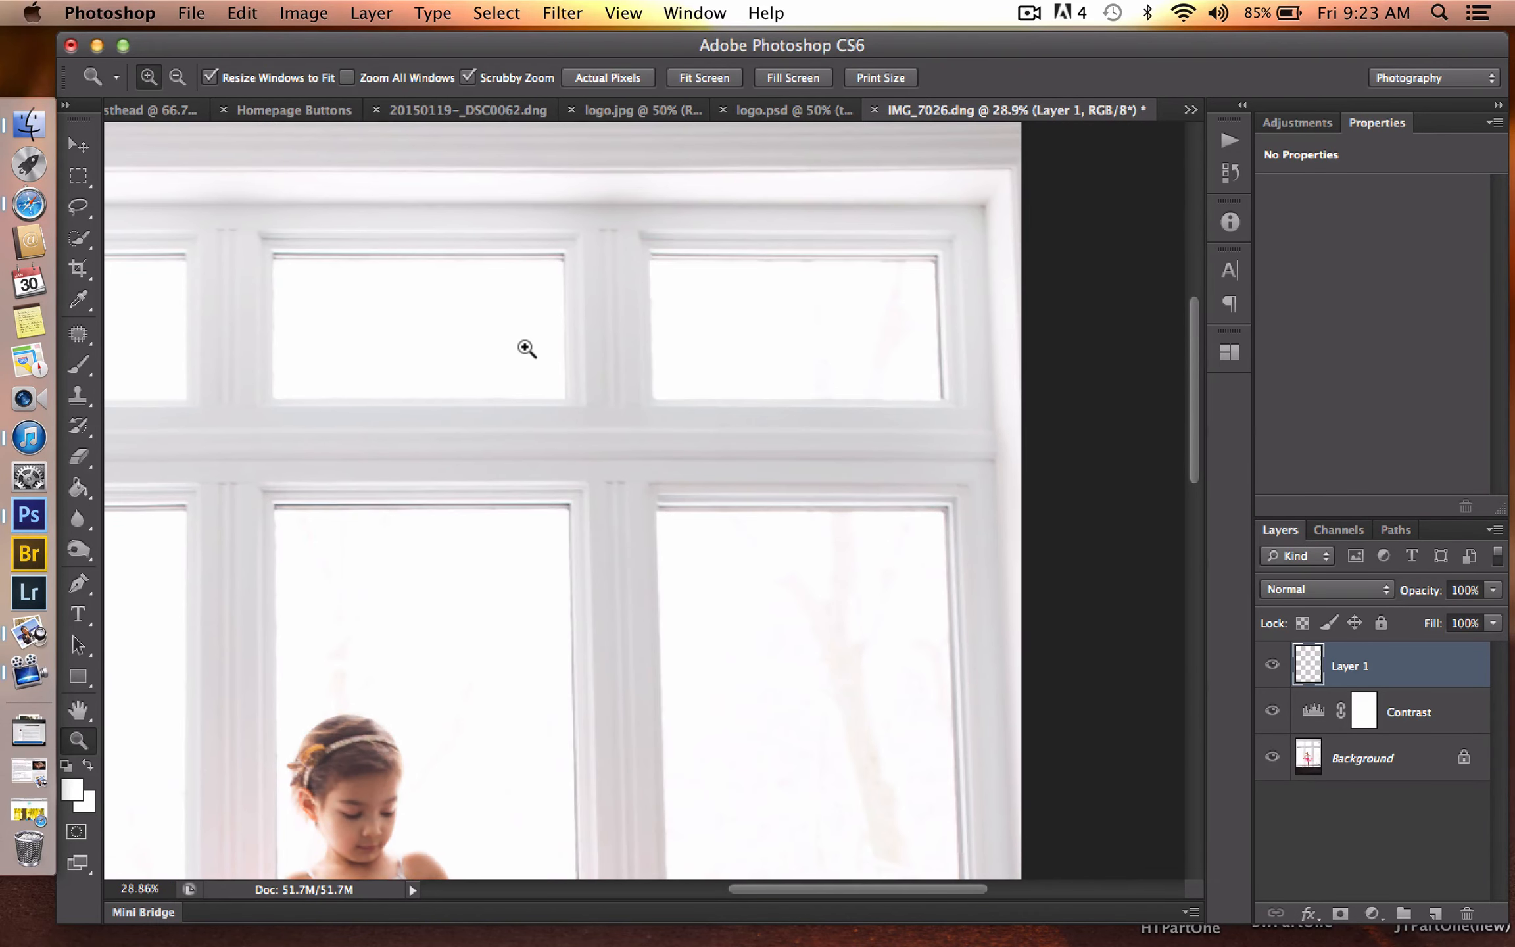
pyautogui.press('i')
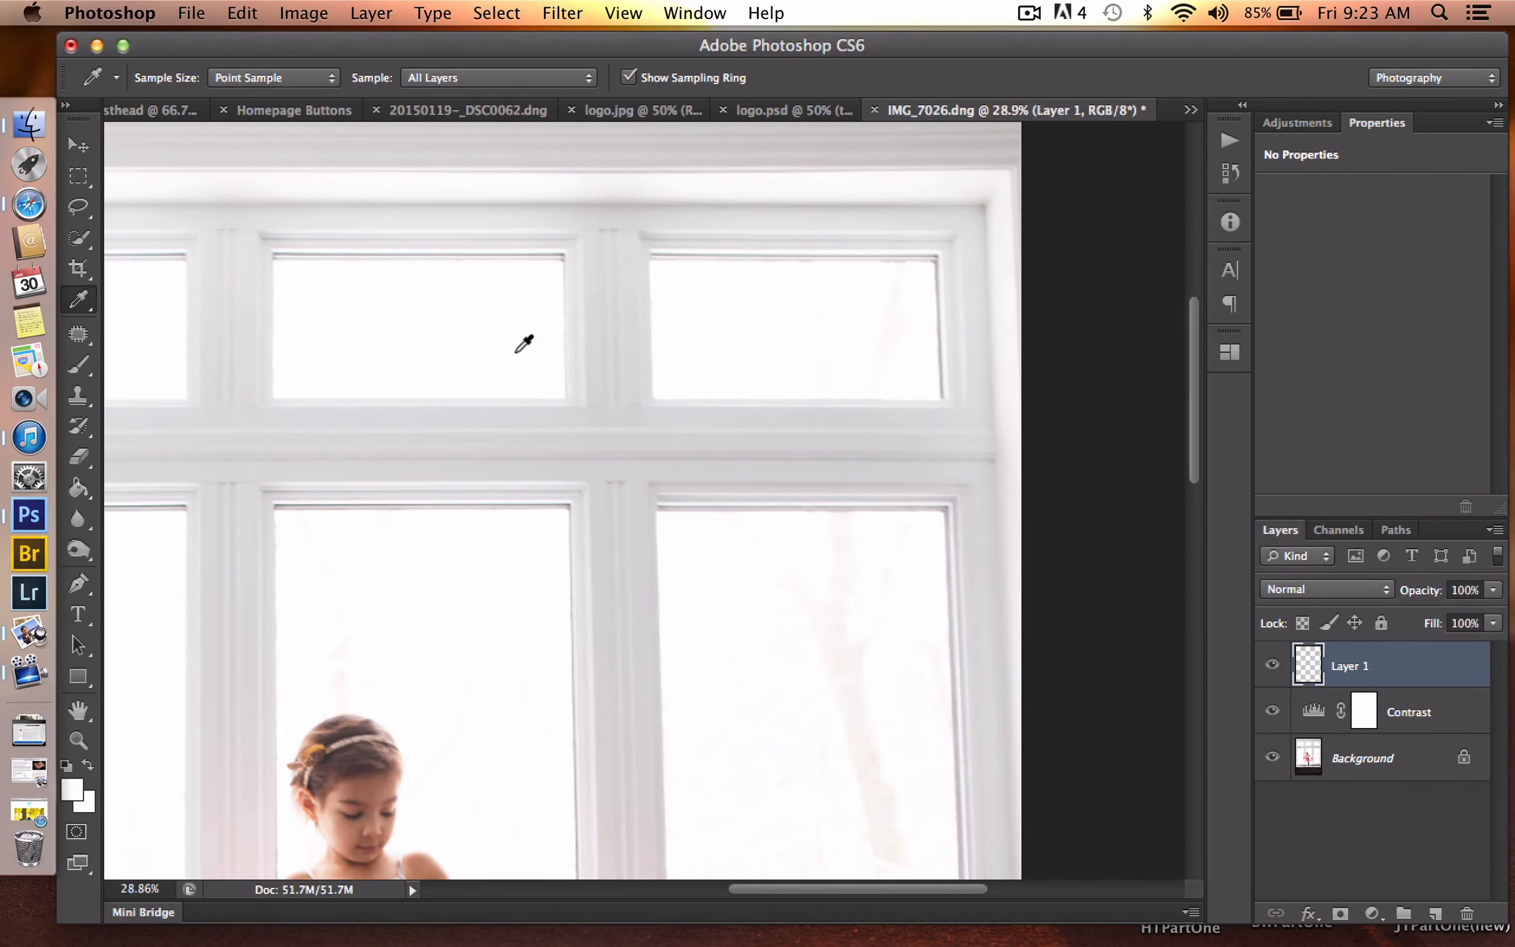
pyautogui.press('b')
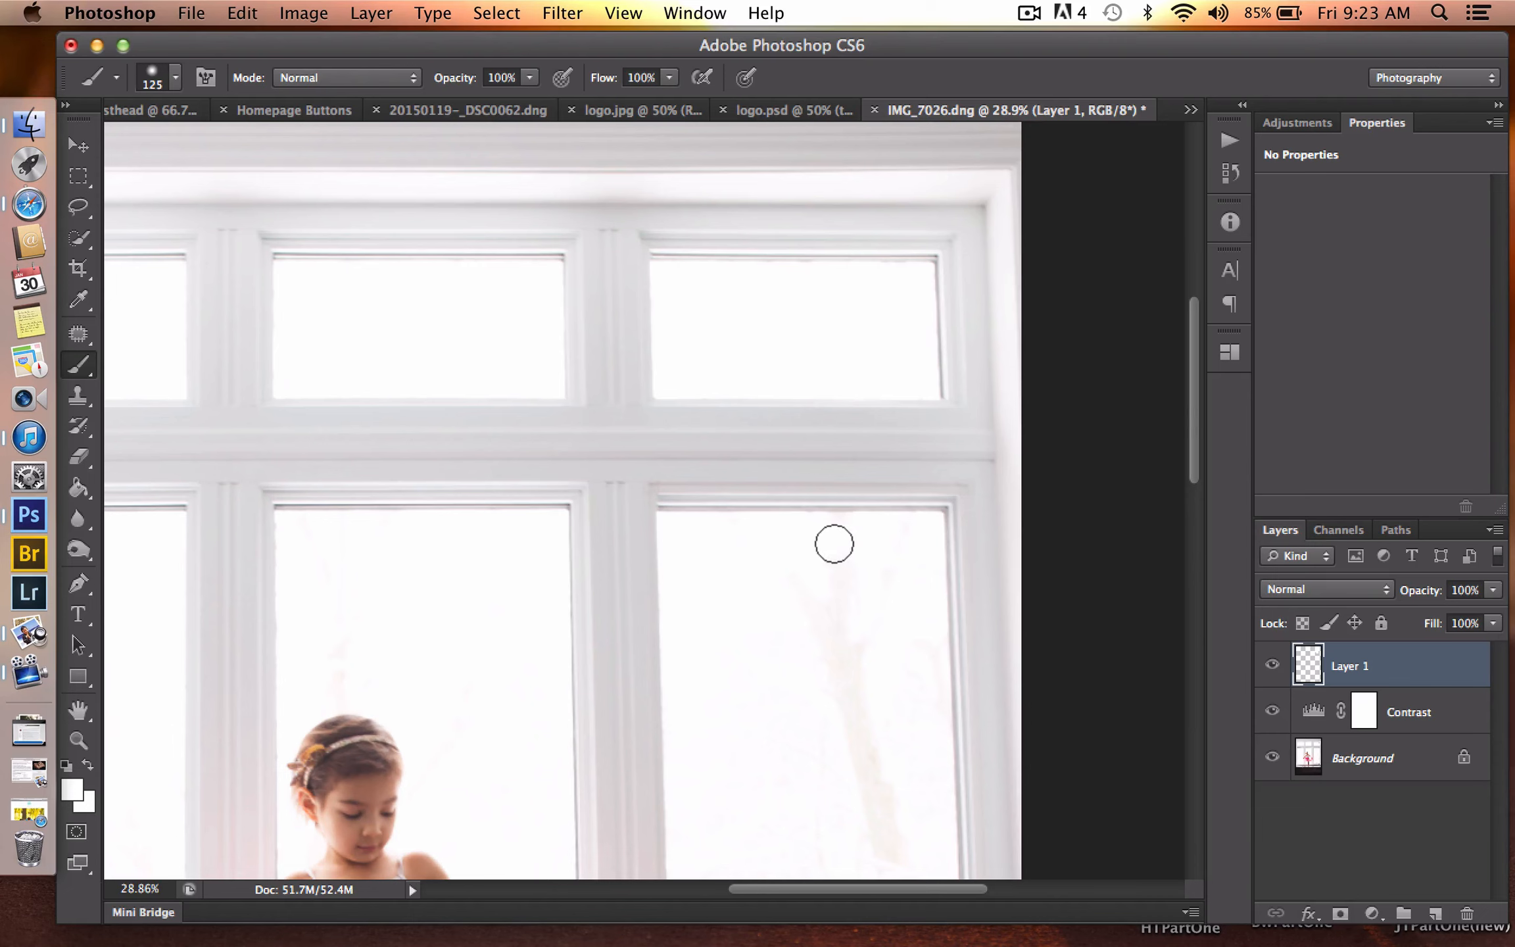
pyautogui.moveTo(889, 545)
pyautogui.mouseDown()
pyautogui.moveTo(815, 716)
pyautogui.moveTo(842, 560)
pyautogui.moveTo(779, 694)
pyautogui.moveTo(776, 581)
pyautogui.moveTo(718, 674)
pyautogui.moveTo(714, 789)
pyautogui.moveTo(749, 698)
pyautogui.moveTo(799, 828)
pyautogui.moveTo(837, 674)
pyautogui.moveTo(837, 824)
pyautogui.moveTo(868, 656)
pyautogui.moveTo(917, 645)
pyautogui.mouseUp()
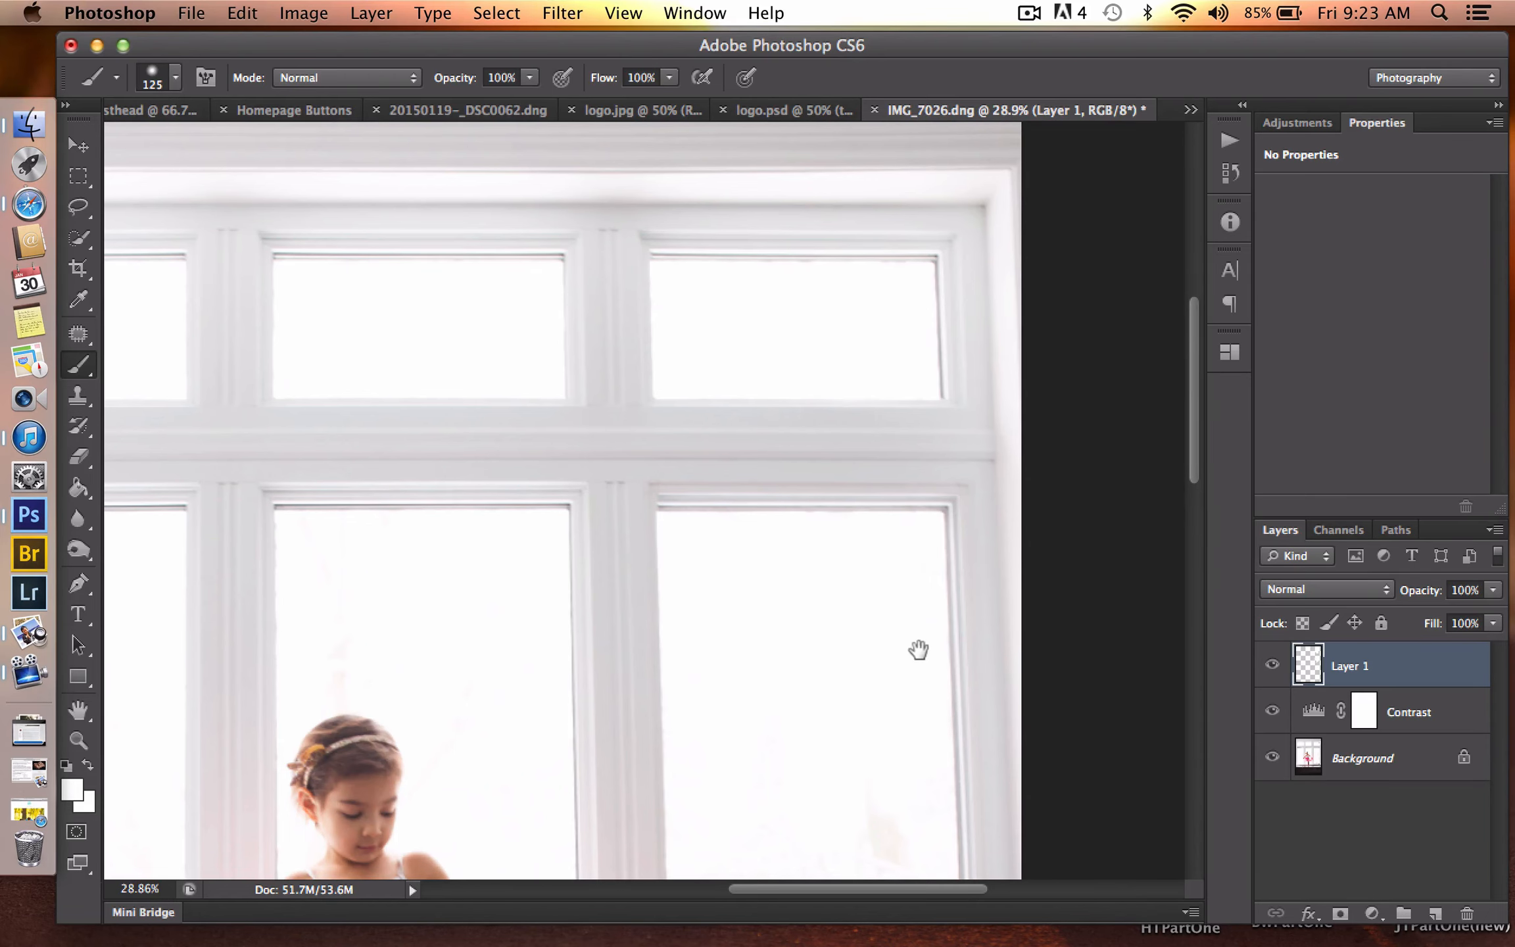
pyautogui.moveTo(916, 642); pyautogui.dragTo(890, 191)
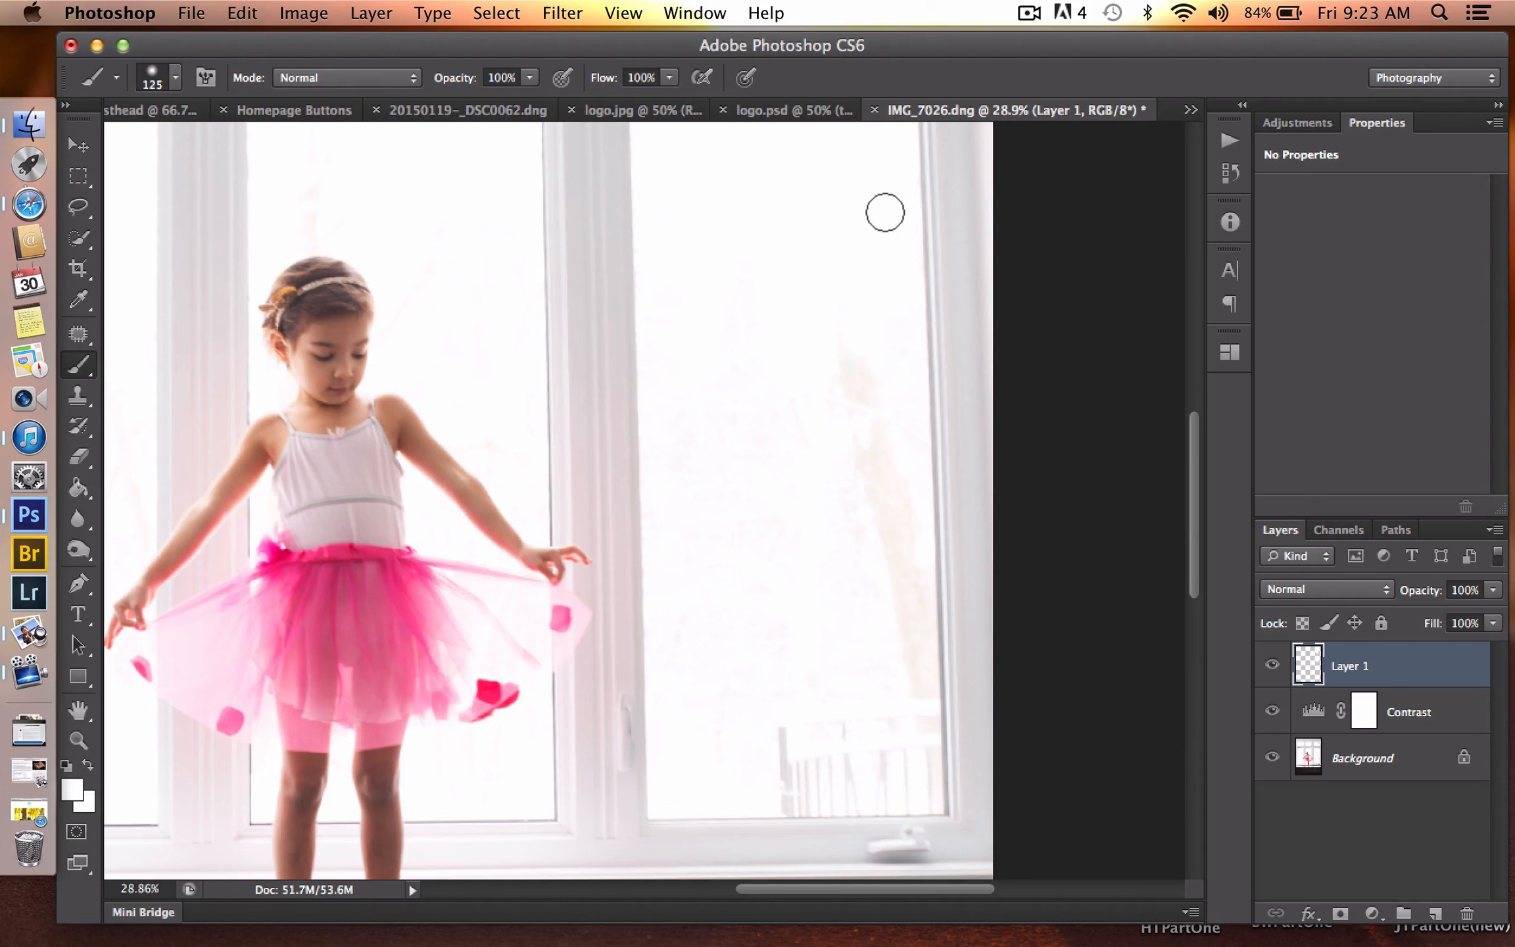
pyautogui.moveTo(848, 440)
pyautogui.mouseDown()
pyautogui.moveTo(861, 471)
pyautogui.moveTo(854, 340)
pyautogui.moveTo(887, 594)
pyautogui.moveTo(838, 396)
pyautogui.moveTo(836, 630)
pyautogui.moveTo(778, 310)
pyautogui.moveTo(781, 603)
pyautogui.moveTo(760, 345)
pyautogui.moveTo(745, 579)
pyautogui.moveTo(727, 366)
pyautogui.moveTo(719, 610)
pyautogui.moveTo(693, 347)
pyautogui.moveTo(680, 494)
pyautogui.moveTo(652, 342)
pyautogui.moveTo(668, 764)
pyautogui.moveTo(663, 645)
pyautogui.moveTo(699, 765)
pyautogui.moveTo(714, 549)
pyautogui.moveTo(745, 736)
pyautogui.moveTo(735, 518)
pyautogui.moveTo(759, 762)
pyautogui.moveTo(765, 589)
pyautogui.moveTo(799, 595)
pyautogui.moveTo(831, 734)
pyautogui.moveTo(851, 592)
pyautogui.moveTo(866, 676)
pyautogui.moveTo(888, 532)
pyautogui.moveTo(892, 619)
pyautogui.moveTo(895, 530)
pyautogui.moveTo(895, 658)
pyautogui.moveTo(887, 593)
pyautogui.moveTo(892, 560)
pyautogui.moveTo(911, 795)
pyautogui.moveTo(746, 777)
pyautogui.moveTo(796, 702)
pyautogui.moveTo(772, 786)
pyautogui.moveTo(790, 778)
pyautogui.moveTo(759, 798)
pyautogui.moveTo(798, 799)
pyautogui.moveTo(768, 805)
pyautogui.moveTo(907, 799)
pyautogui.moveTo(863, 768)
pyautogui.moveTo(896, 795)
pyautogui.moveTo(859, 801)
pyautogui.moveTo(909, 802)
pyautogui.moveTo(900, 683)
pyautogui.moveTo(913, 802)
pyautogui.moveTo(771, 808)
pyautogui.moveTo(694, 792)
pyautogui.moveTo(1027, 856)
pyautogui.mouseUp()
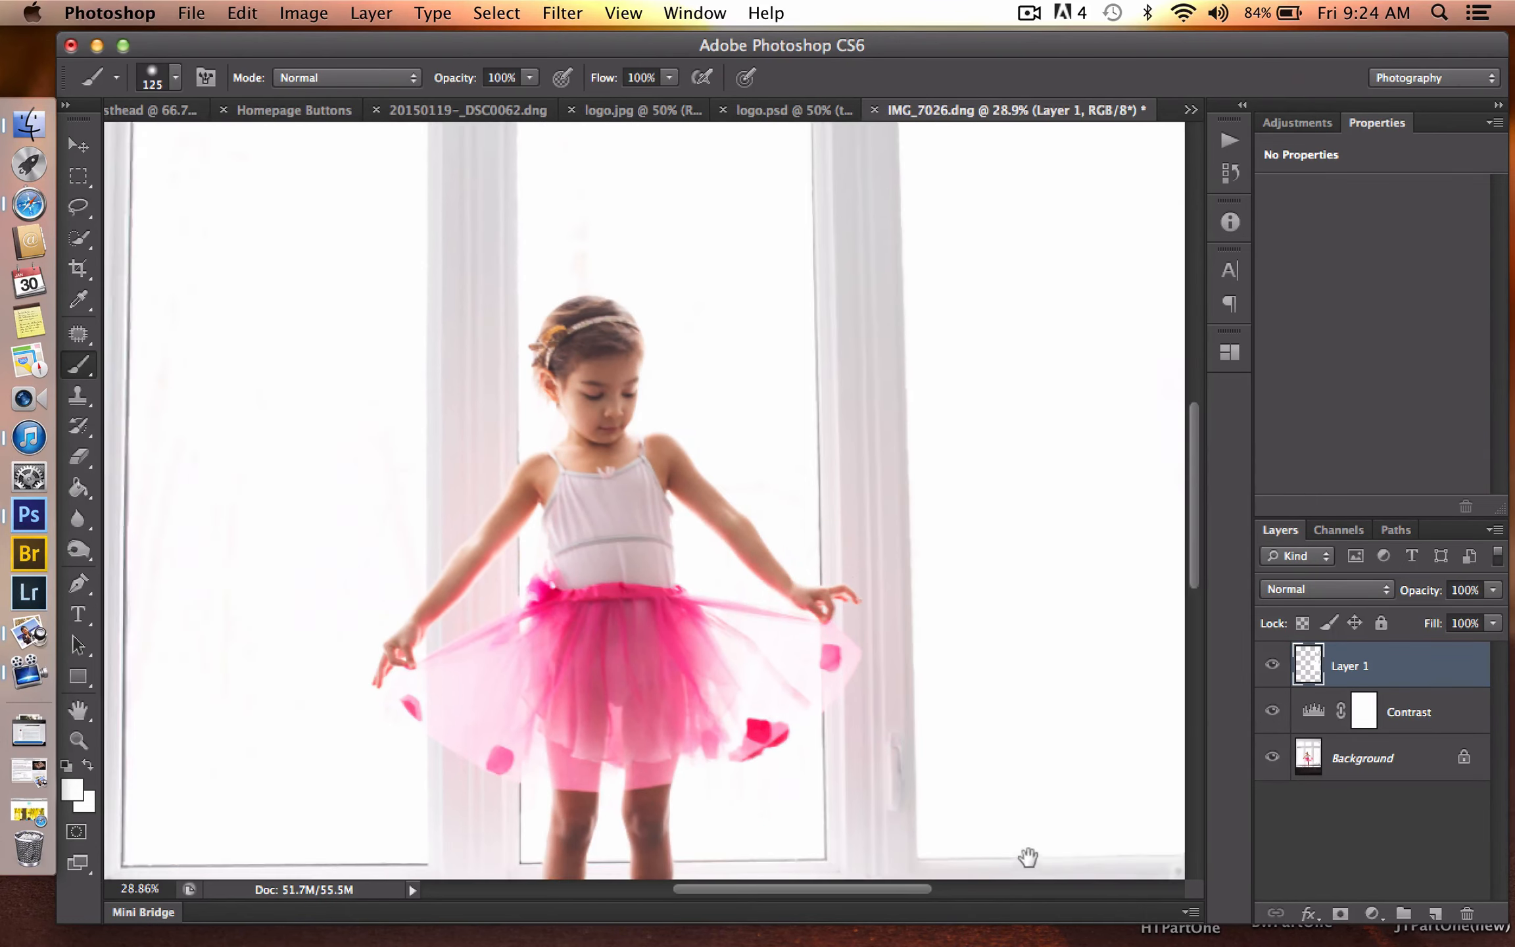
pyautogui.moveTo(914, 478); pyautogui.dragTo(892, 588)
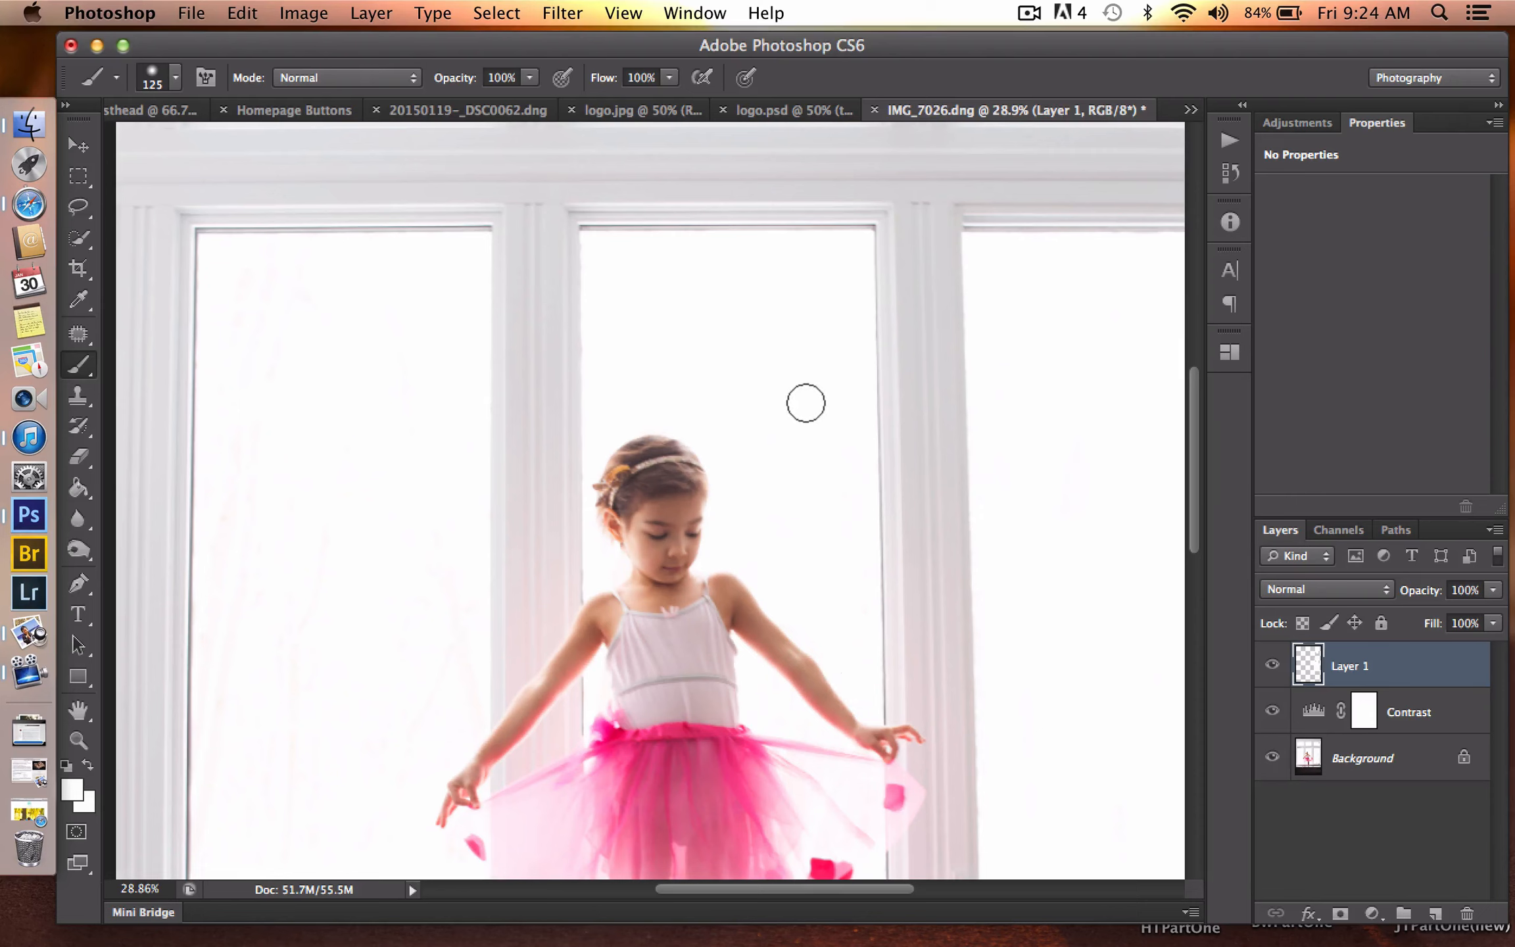
pyautogui.moveTo(844, 577); pyautogui.dragTo(849, 672)
# - Paint white over the remaining tree traces in the upper and lower left window panes, up to the girl's arm and skirt
pyautogui.moveTo(453, 464)
pyautogui.mouseDown()
pyautogui.moveTo(622, 602)
pyautogui.moveTo(693, 697)
pyautogui.moveTo(674, 683)
pyautogui.mouseUp()
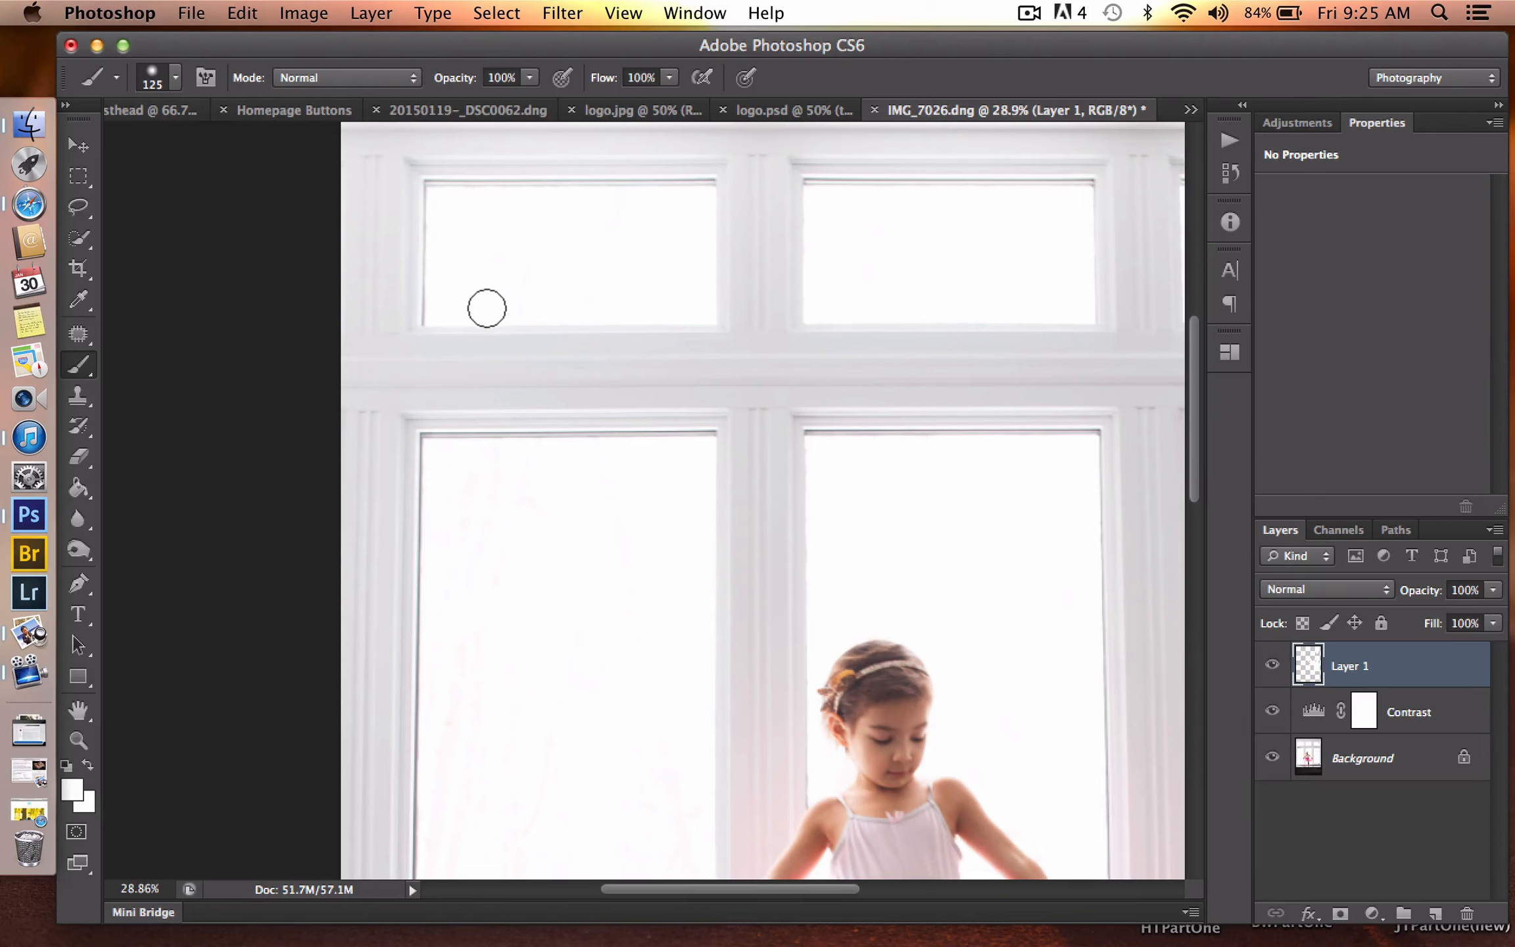
pyautogui.moveTo(516, 289)
pyautogui.mouseDown()
pyautogui.moveTo(539, 277)
pyautogui.moveTo(566, 298)
pyautogui.moveTo(510, 307)
pyautogui.mouseUp()
pyautogui.press('space')
pyautogui.moveTo(526, 450); pyautogui.dragTo(500, 186)
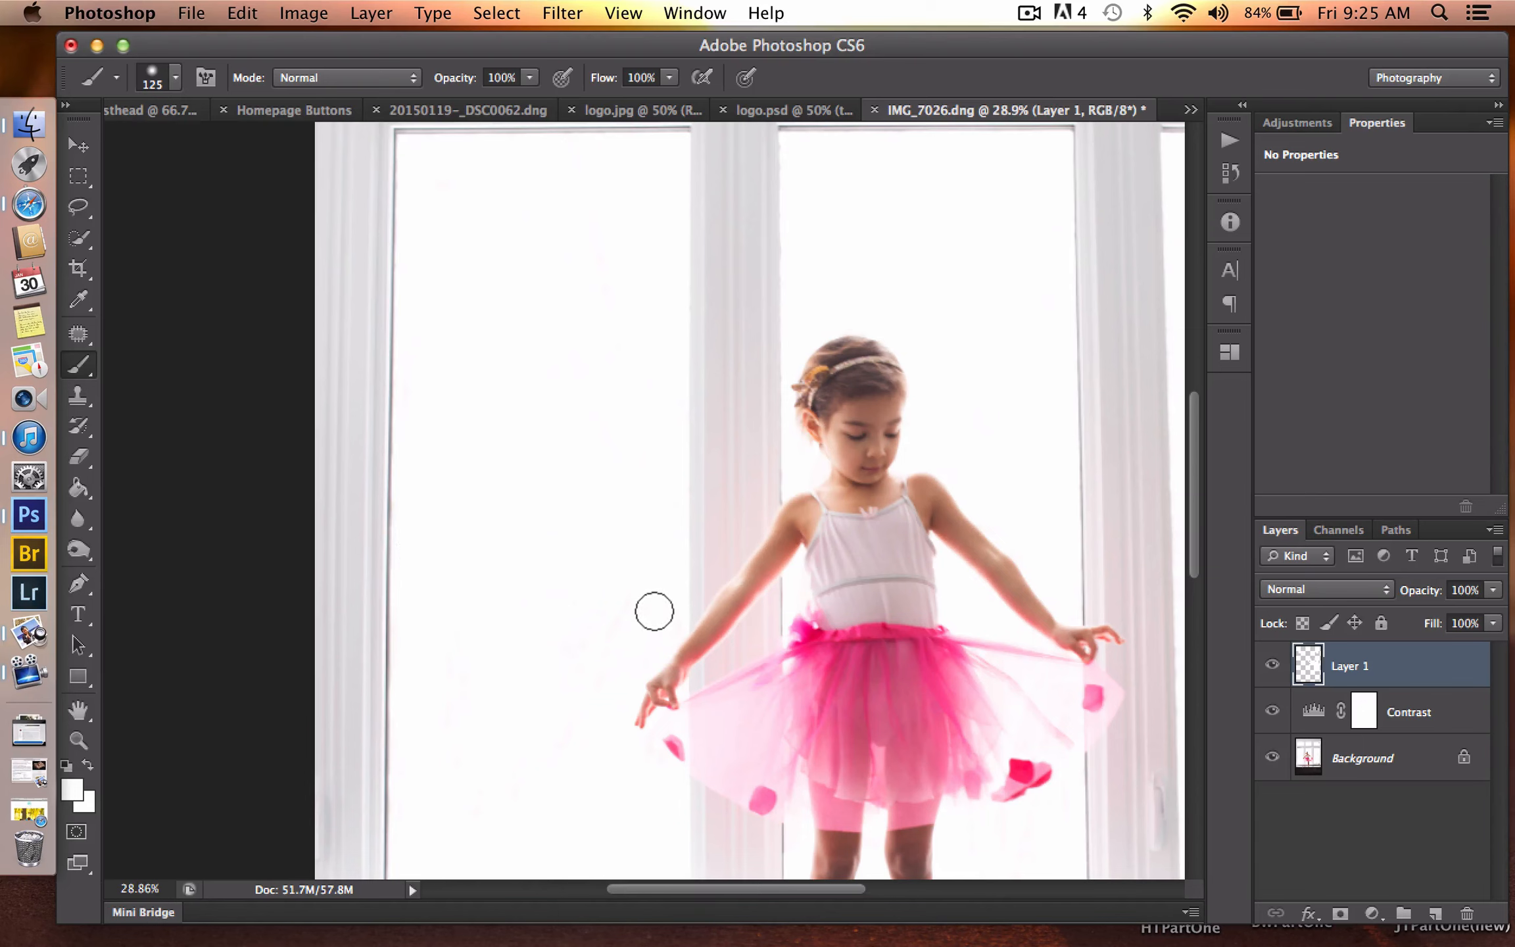
pyautogui.moveTo(579, 682)
pyautogui.mouseDown()
pyautogui.moveTo(642, 643)
pyautogui.moveTo(572, 725)
pyautogui.moveTo(572, 365)
pyautogui.mouseUp()
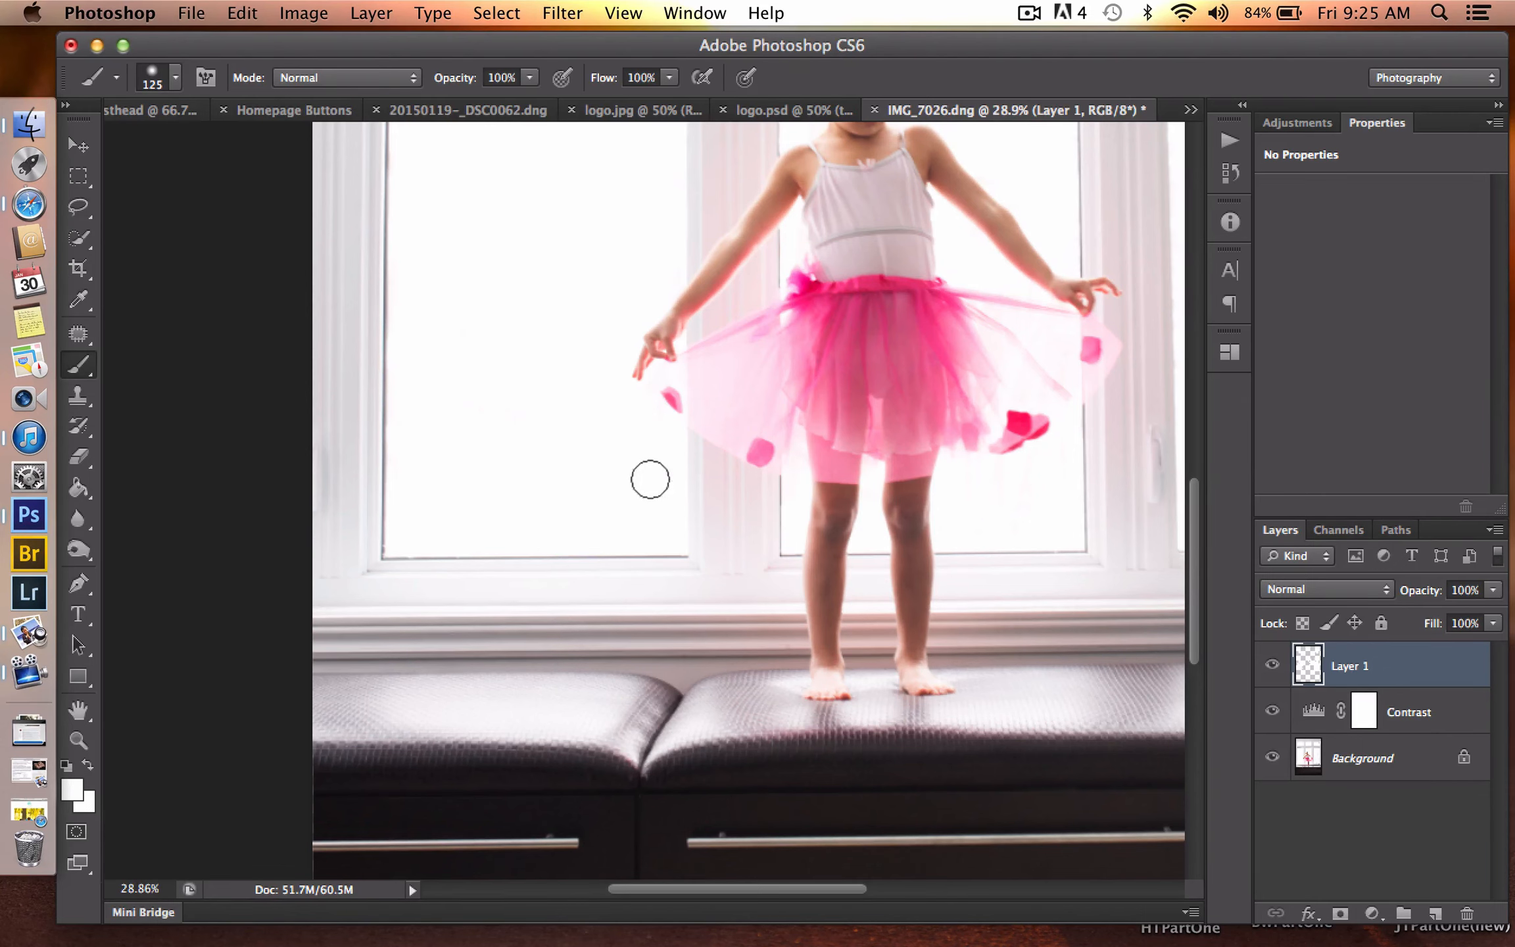
pyautogui.press('z')
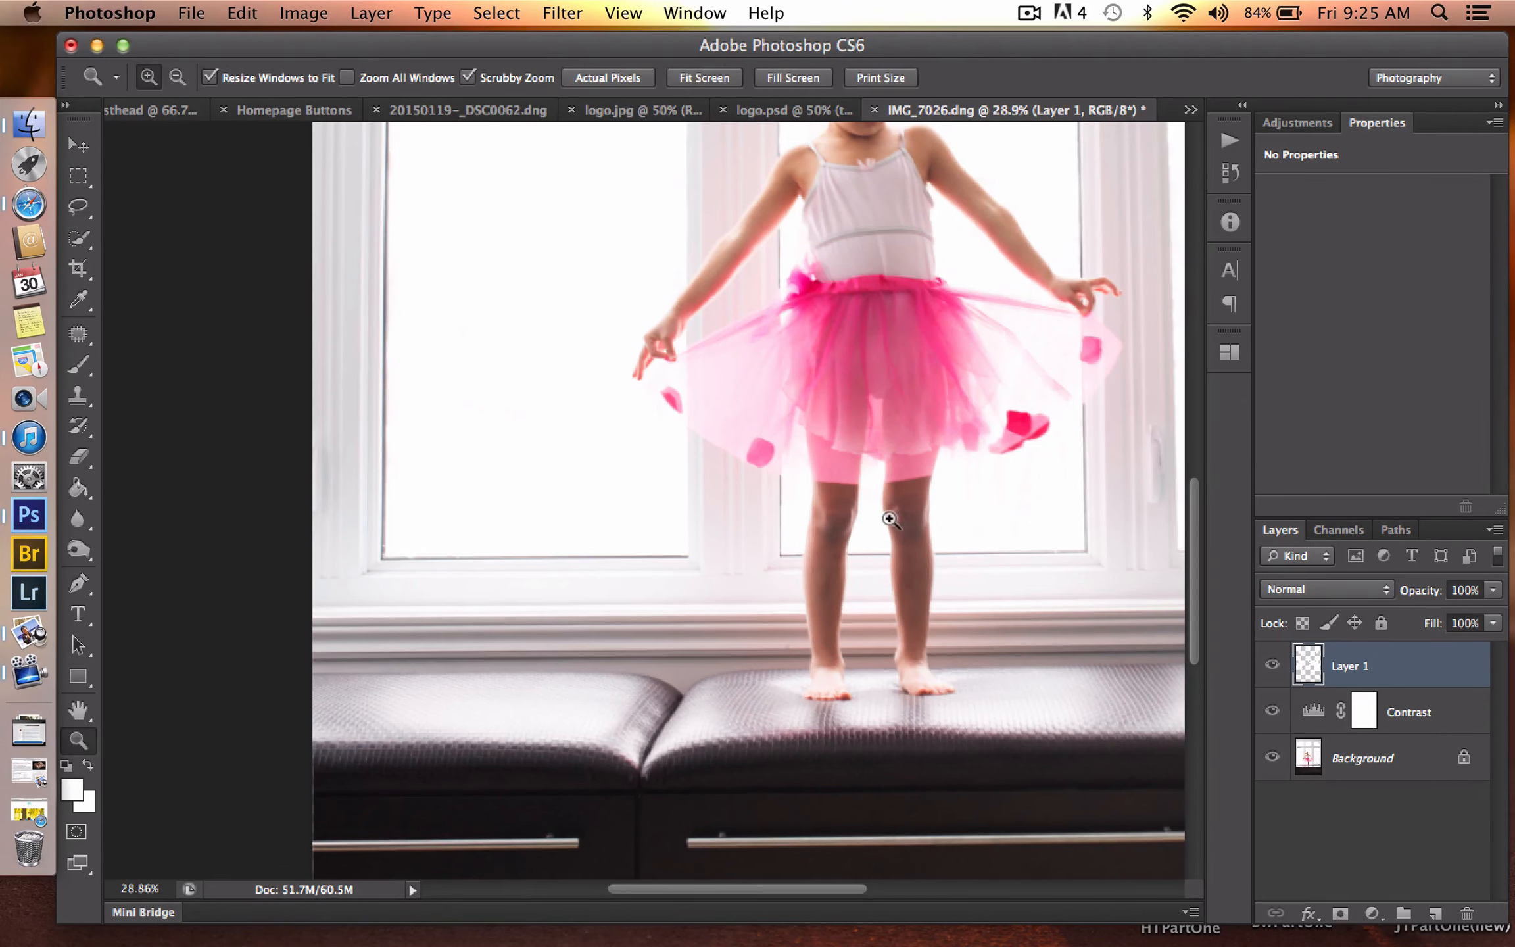
pyautogui.moveTo(888, 519); pyautogui.dragTo(781, 562)
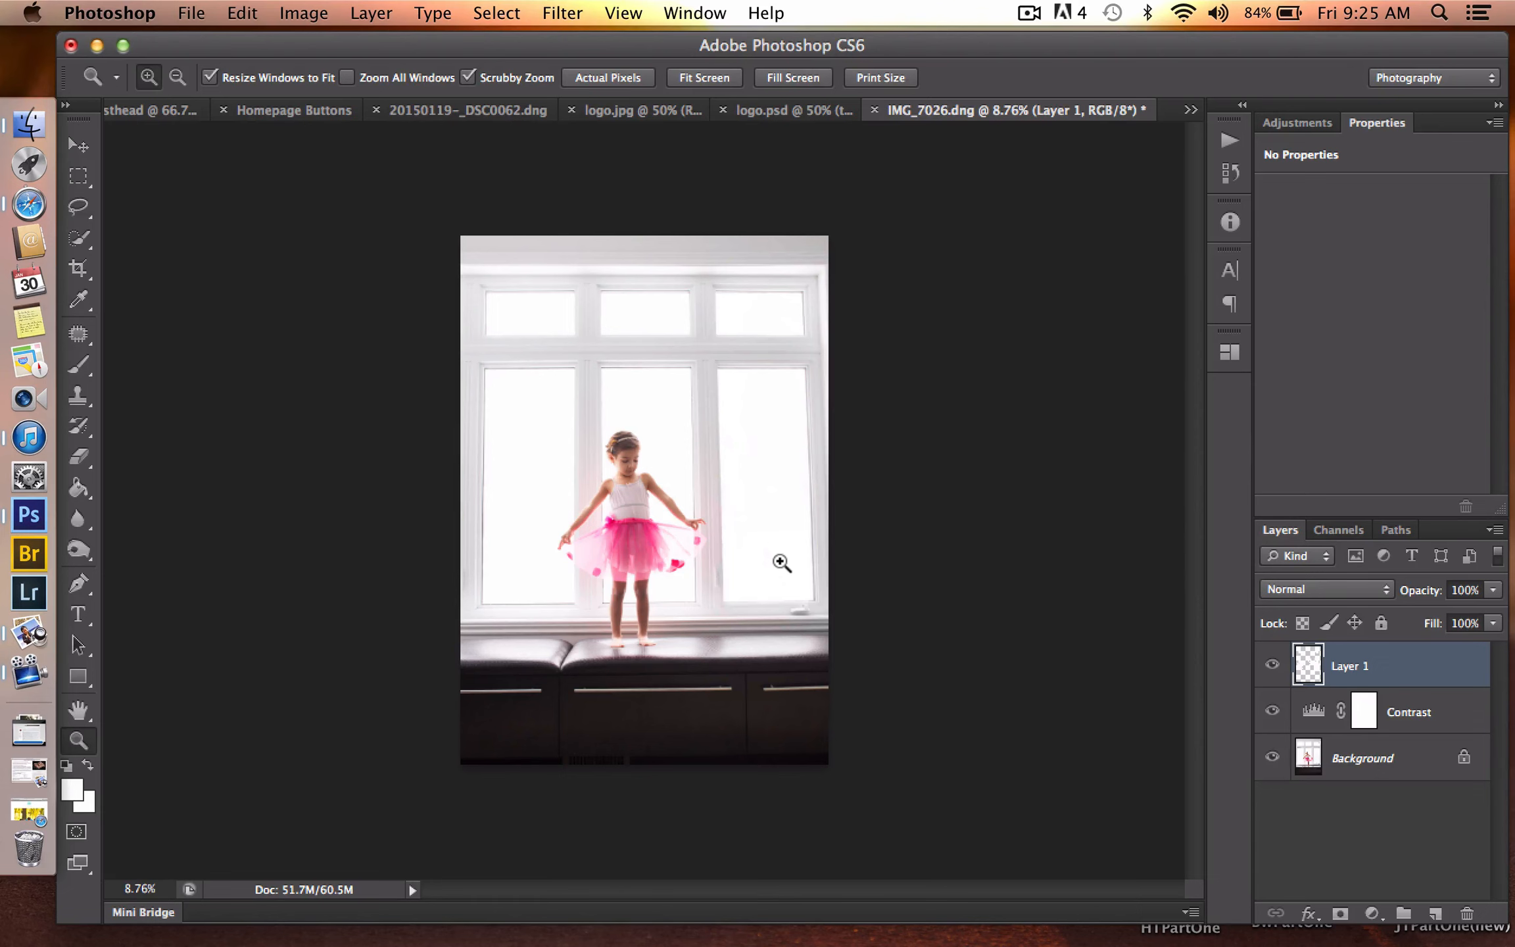
# - Compare the photo with and without the white paint layer over the windows
pyautogui.moveTo(899, 599); pyautogui.dragTo(961, 598)
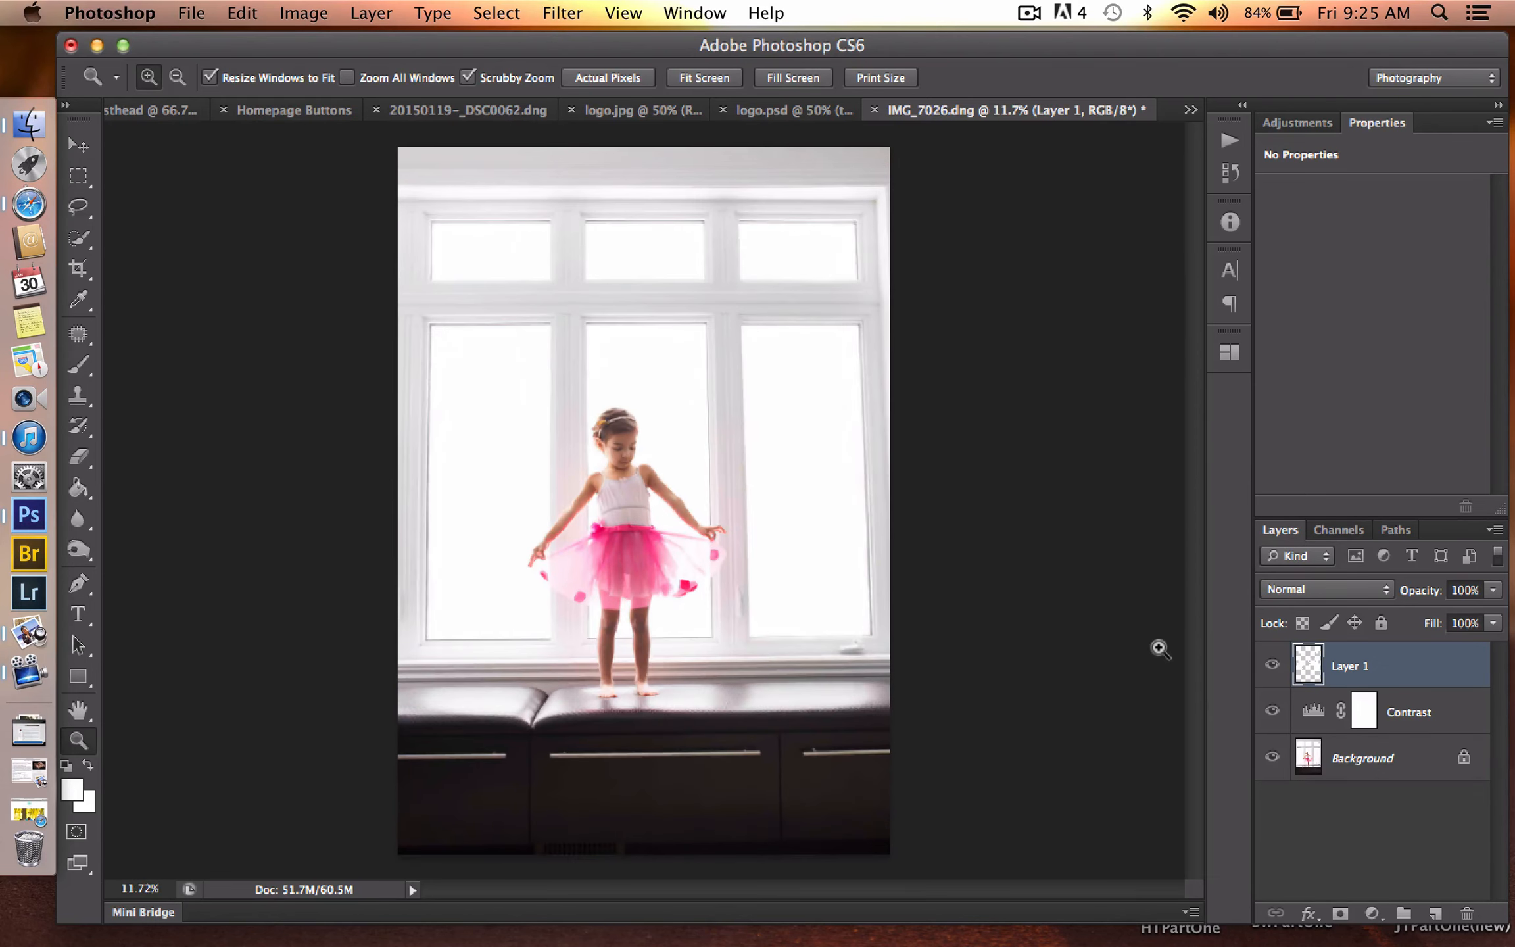
pyautogui.click(1272, 665)
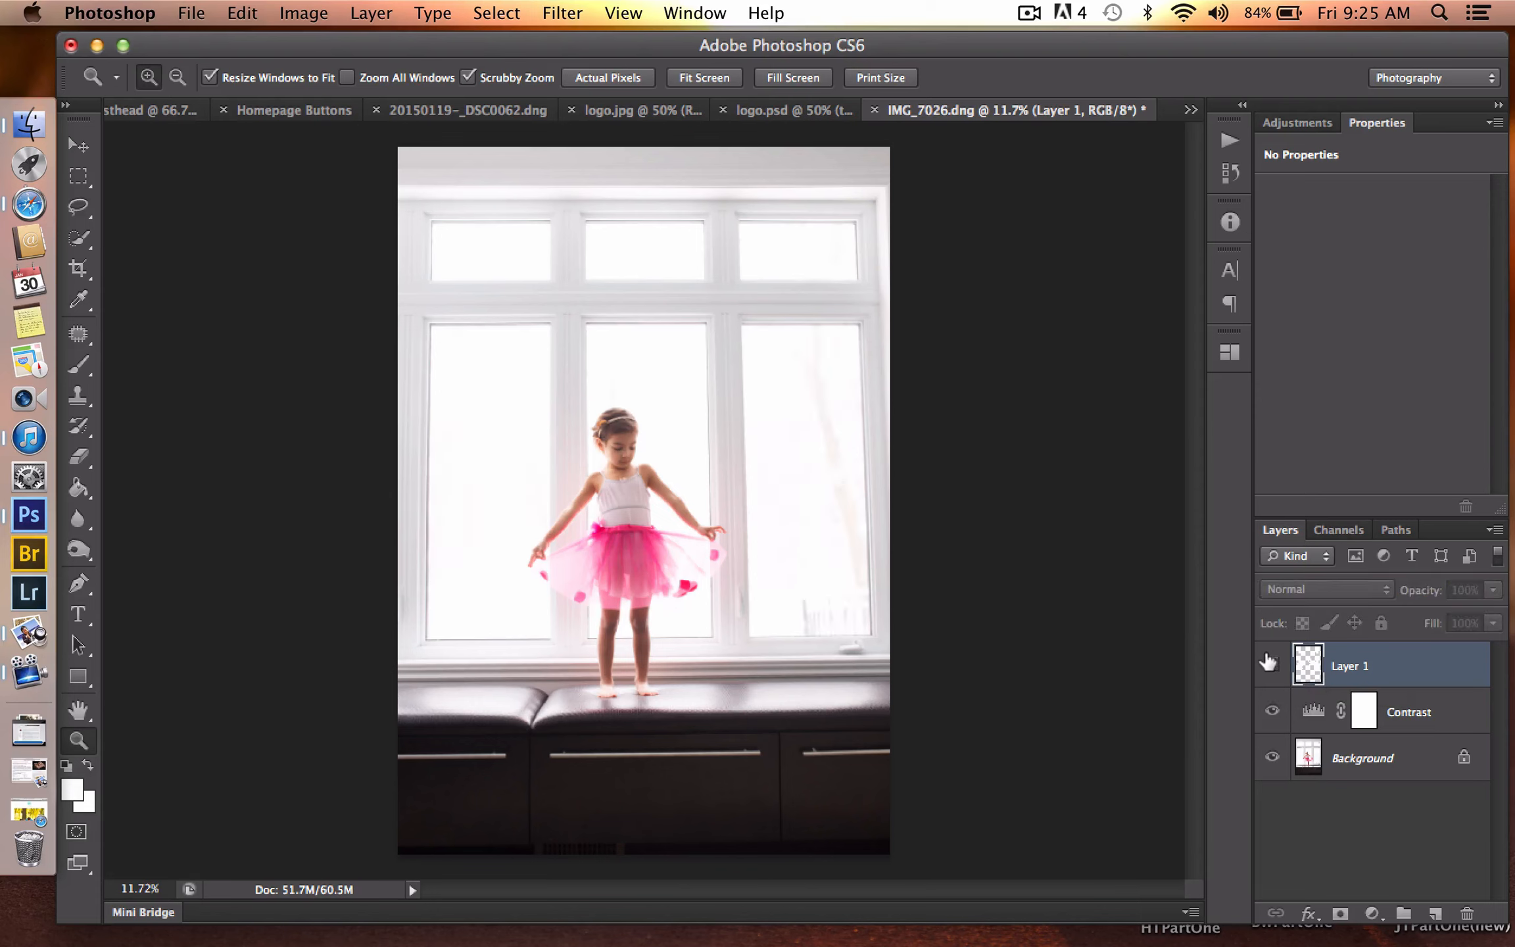
pyautogui.click(1270, 662)
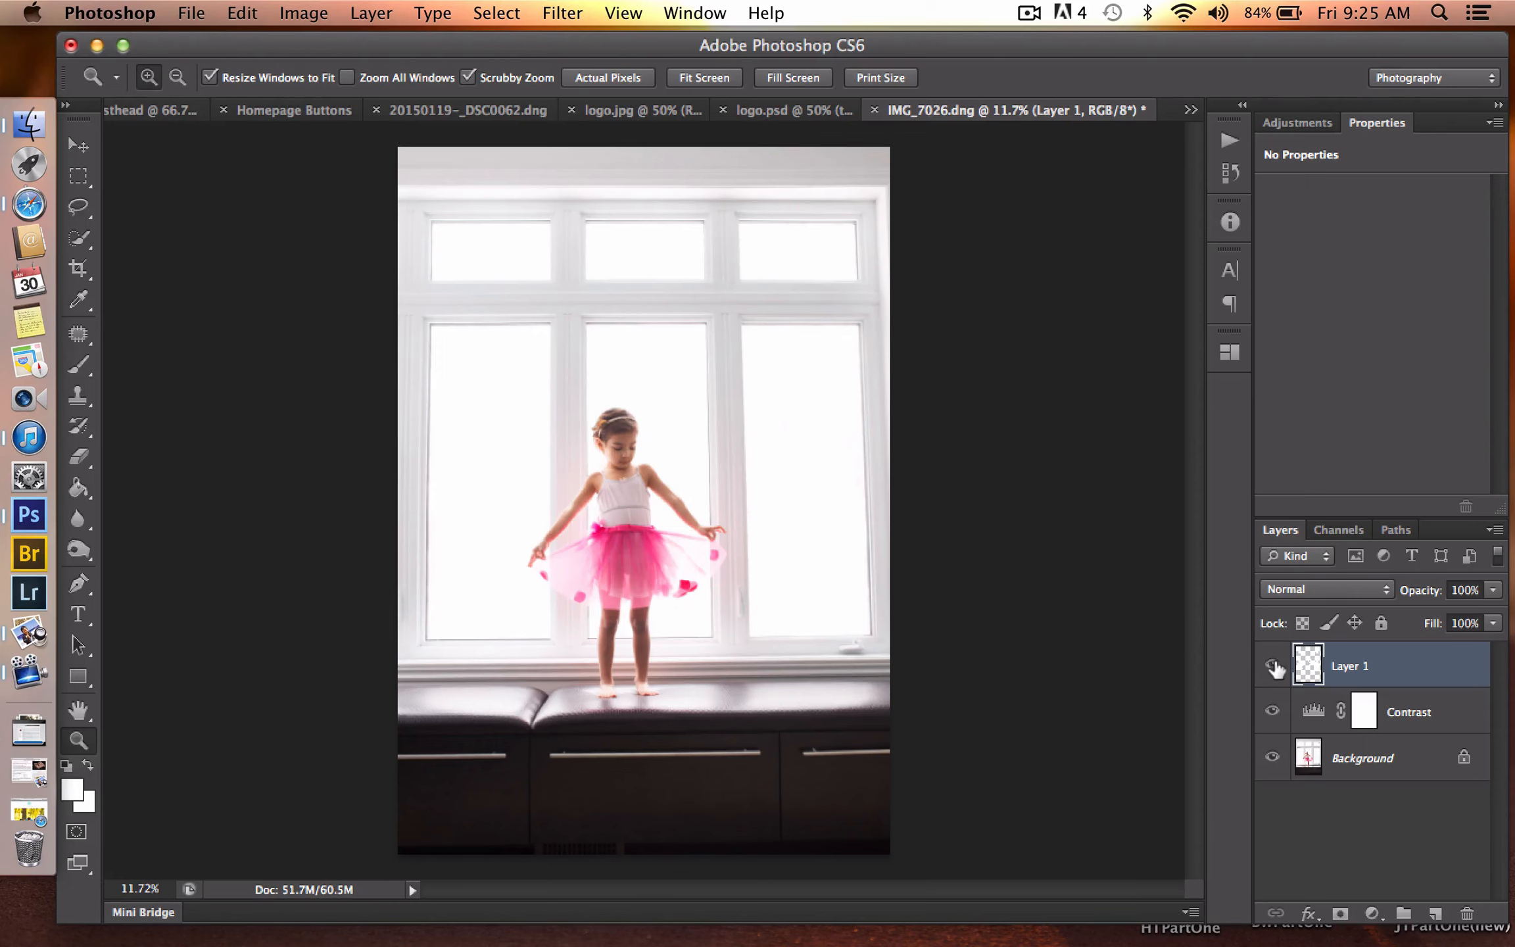
# - Add a Levels adjustment layer on top of the stack and rename the painted Layer 1 as Blown Windows
pyautogui.click(1369, 913)
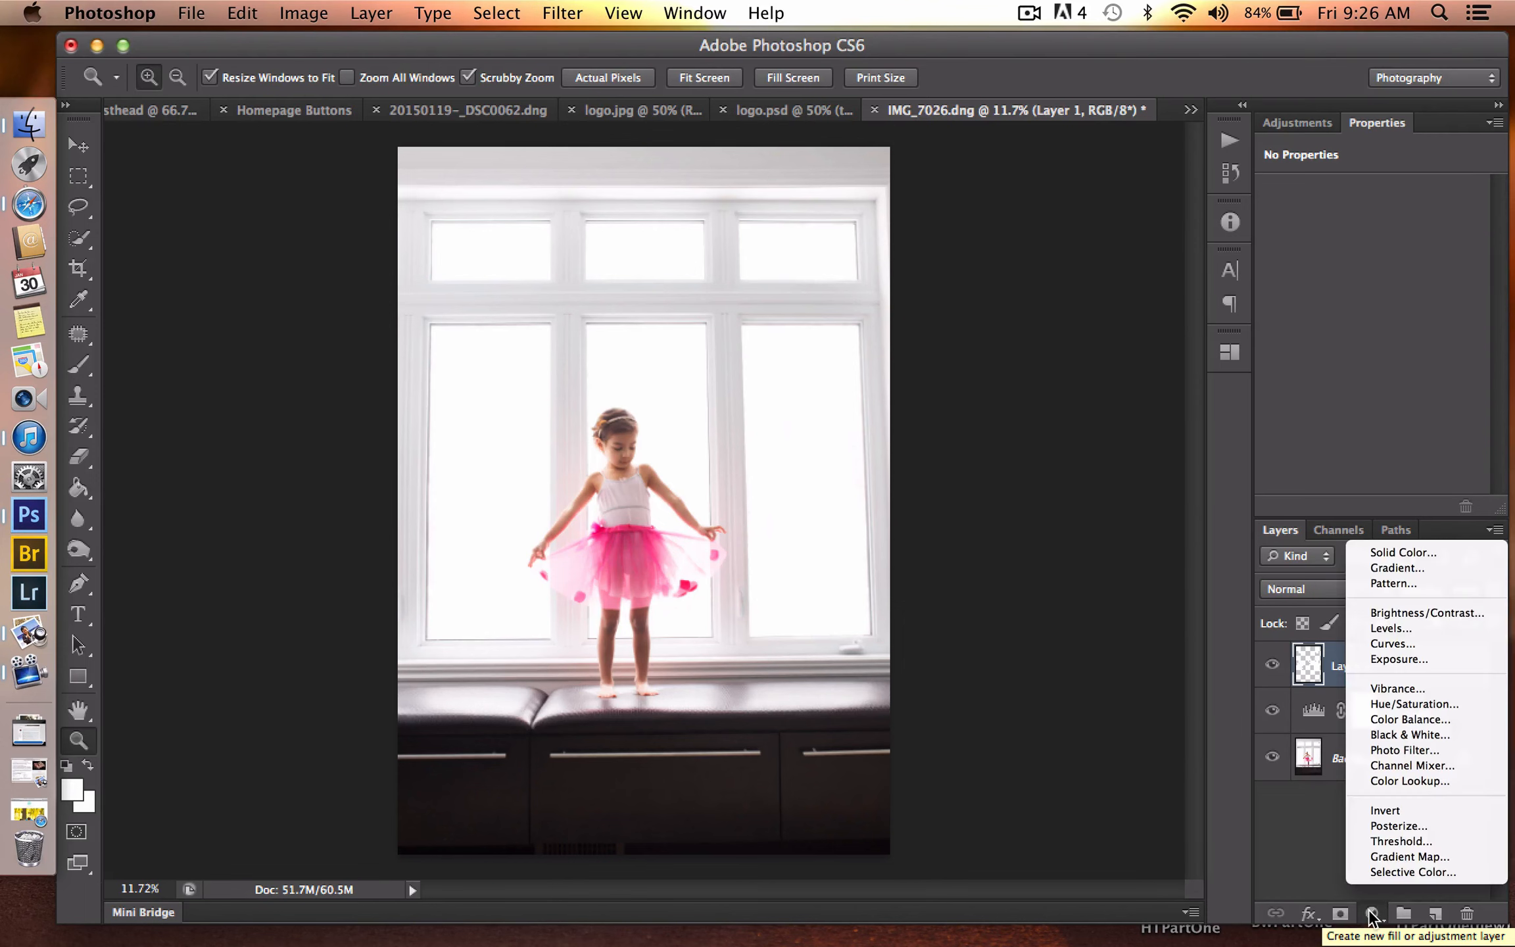
pyautogui.click(1402, 629)
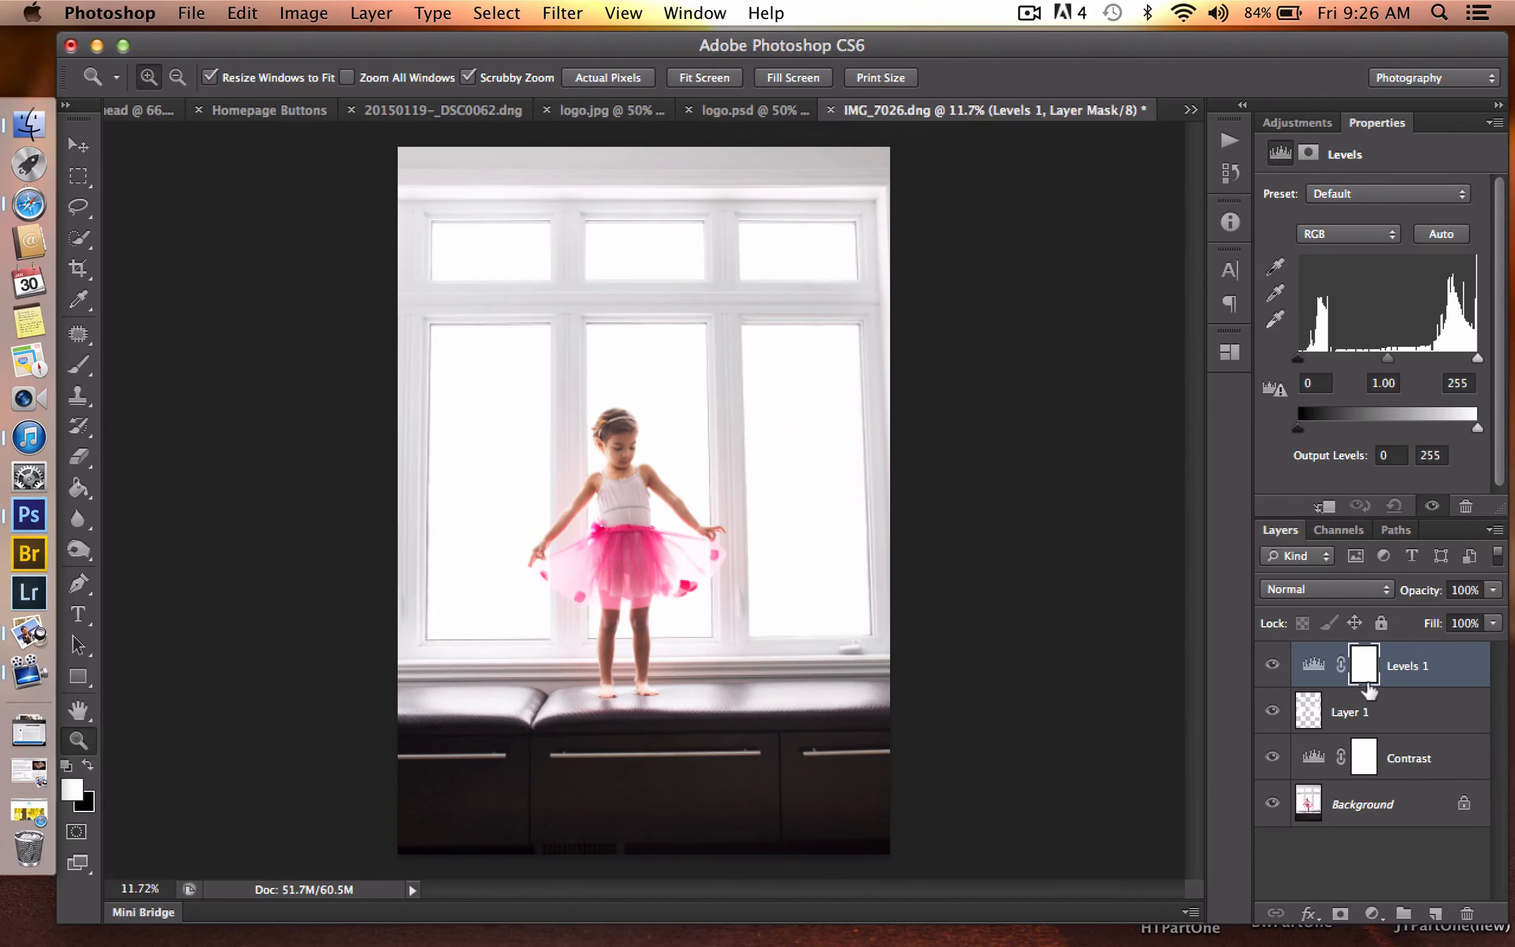
pyautogui.doubleClick(1359, 710)
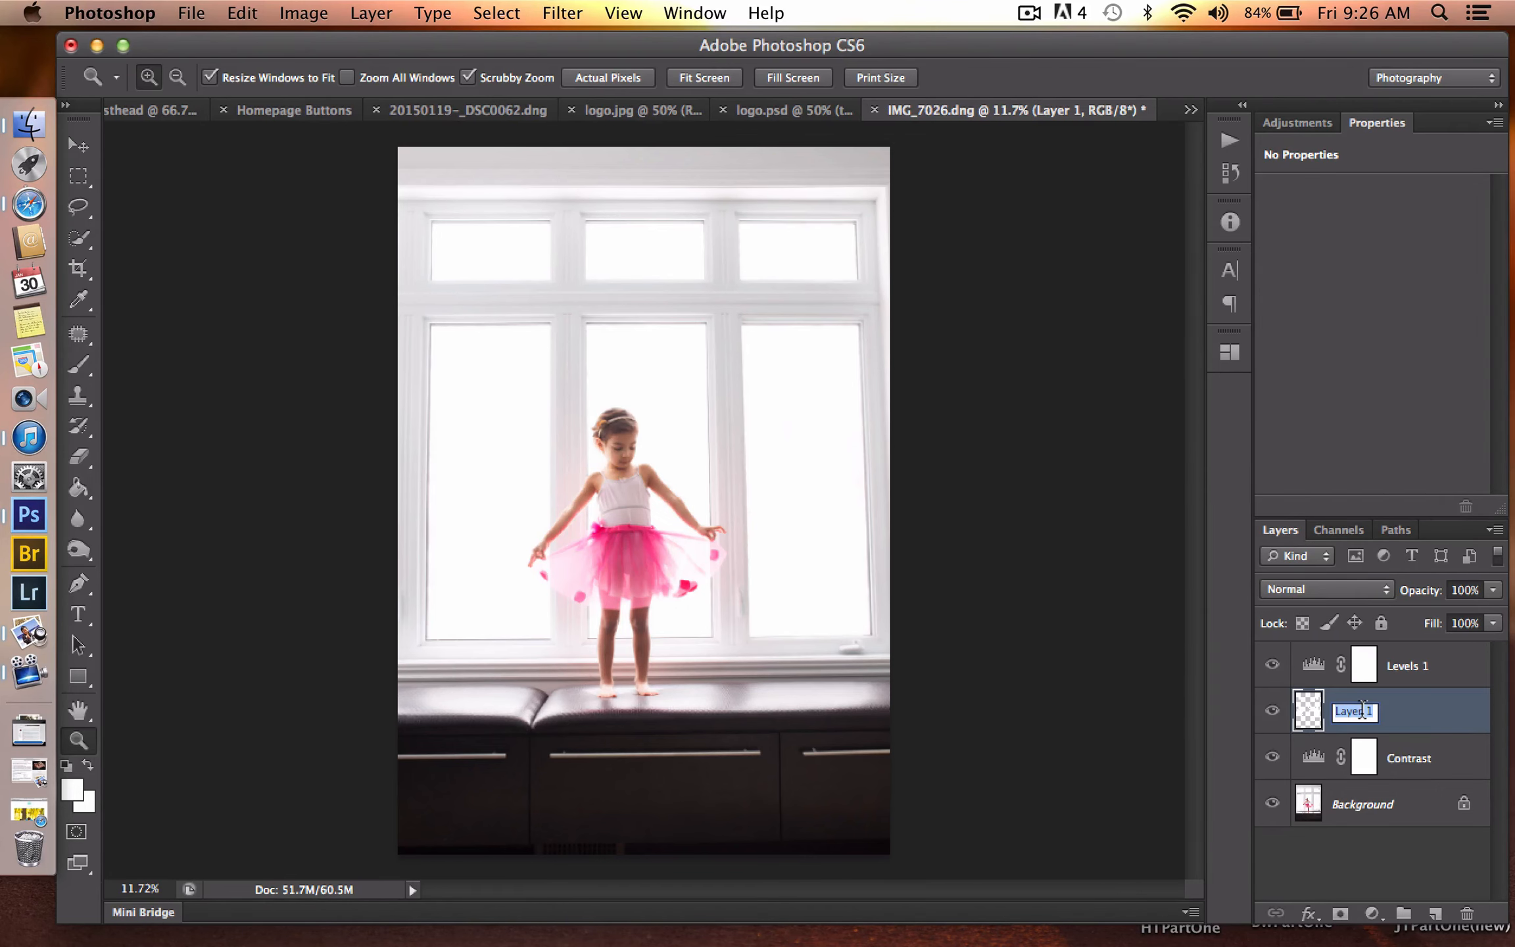
pyautogui.write('Blown Windows')
pyautogui.press('Return')
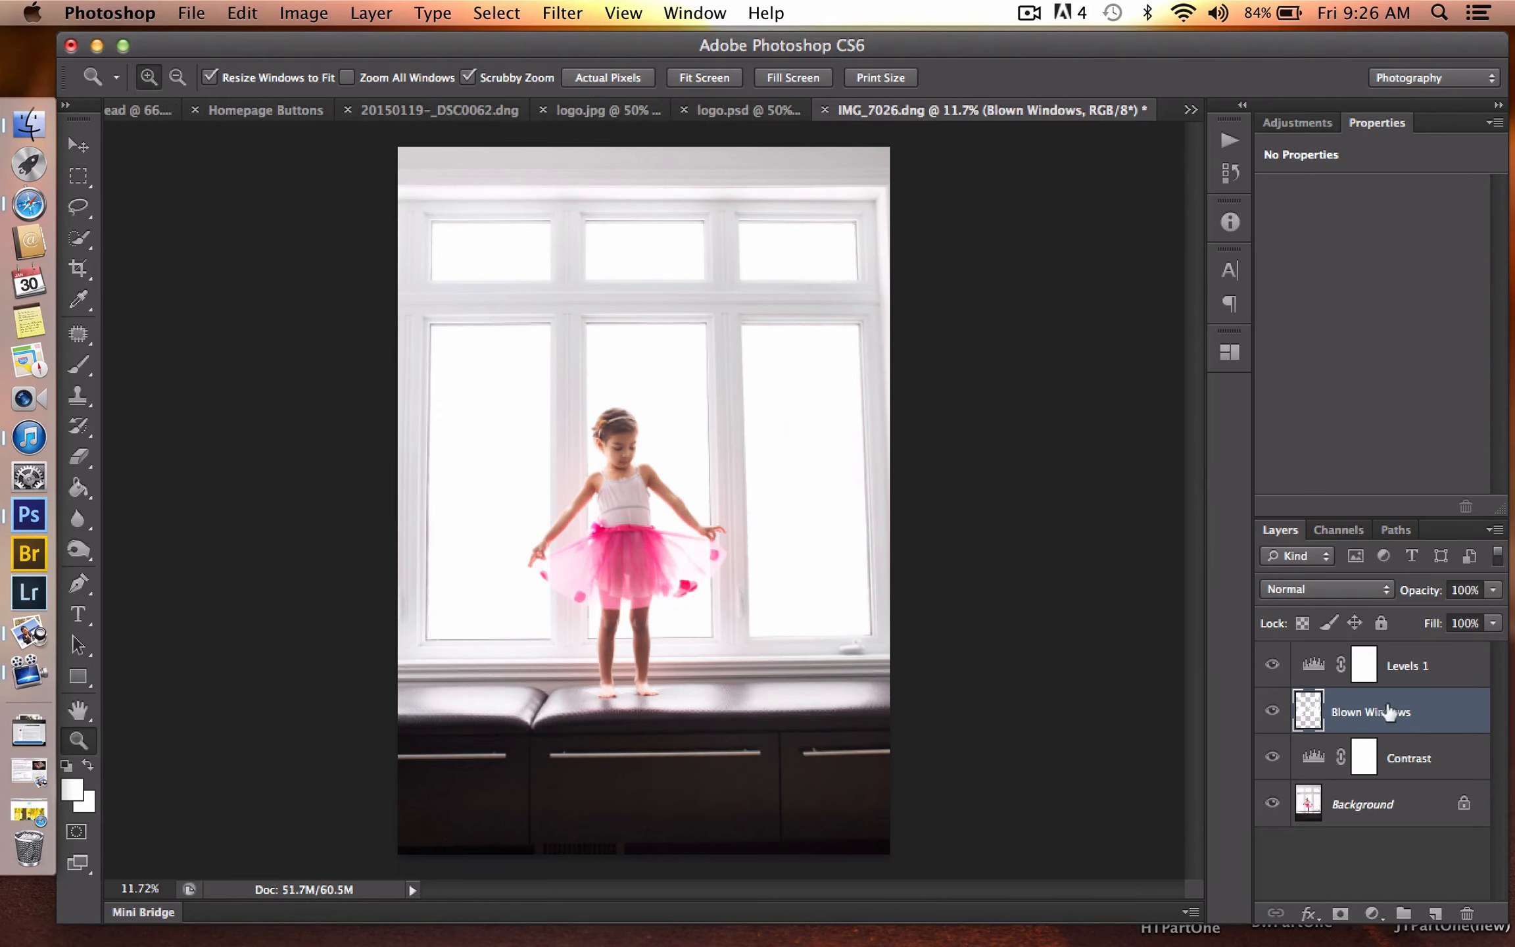
# - Rename the new Levels adjustment layer as Cool Tone and blend it in Soft Light mode at 30% opacity
pyautogui.click(1415, 667)
pyautogui.doubleClick(1416, 667)
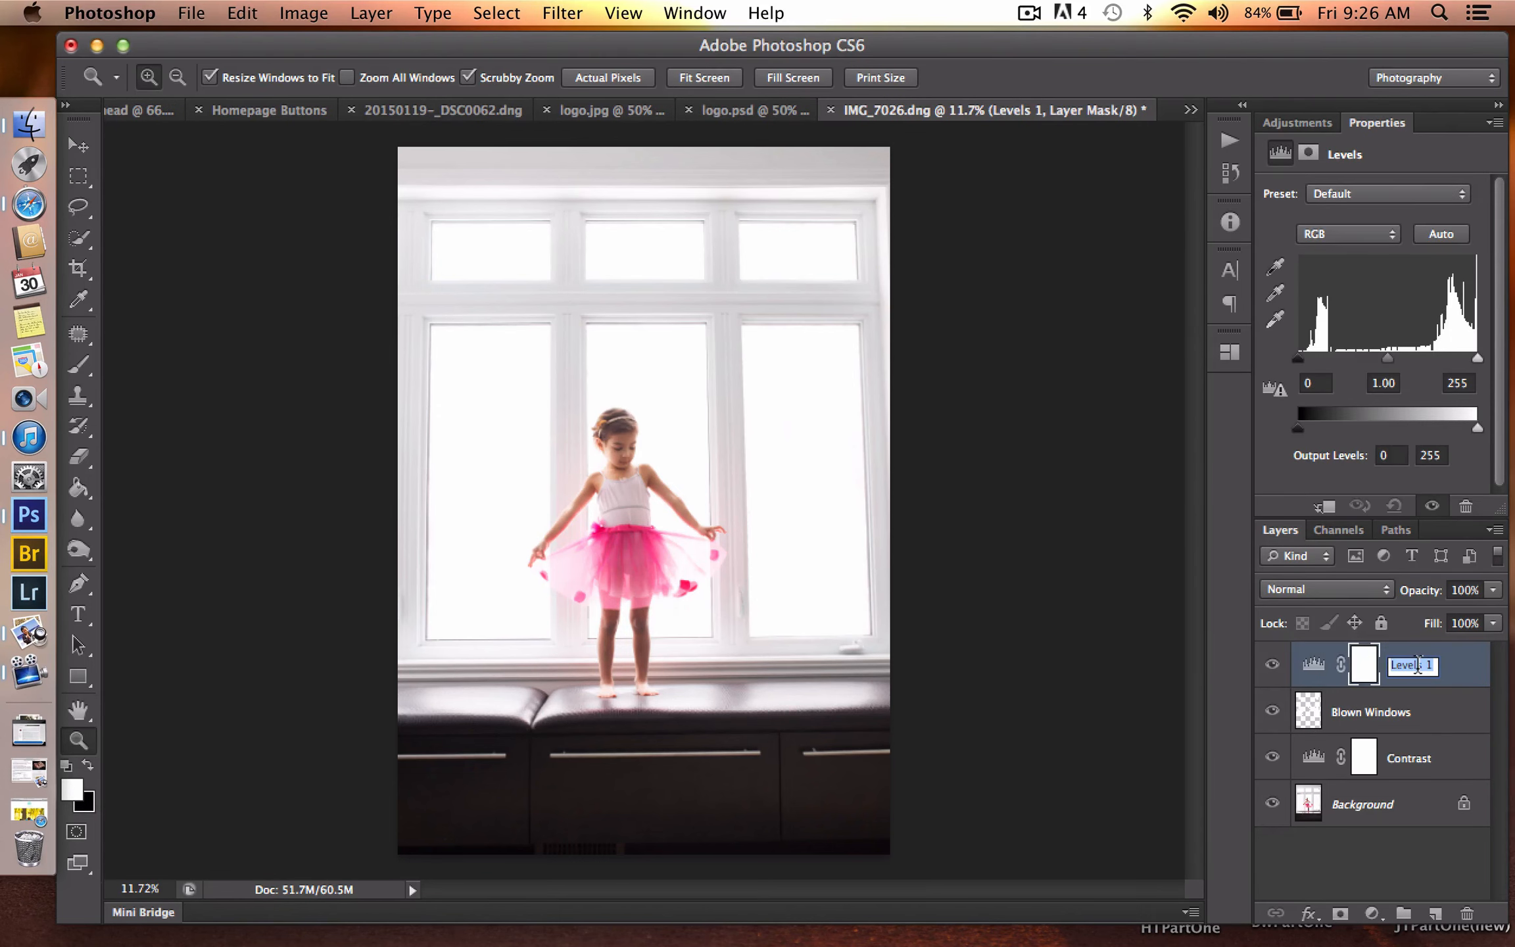
pyautogui.write('Cool Tone')
pyautogui.press('Return')
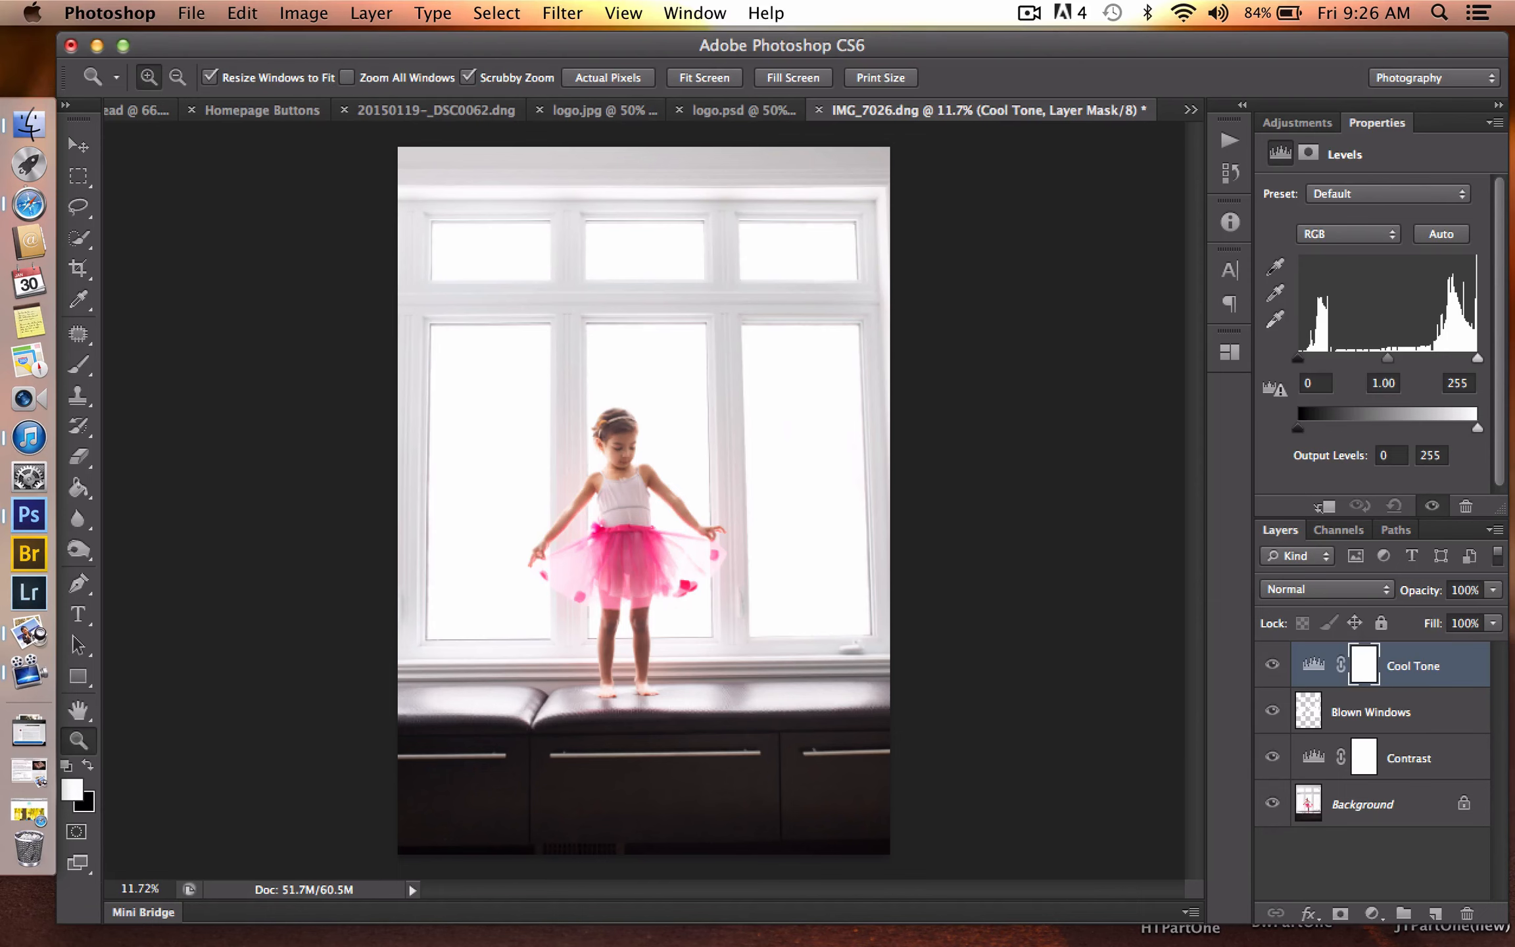
pyautogui.click(1348, 591)
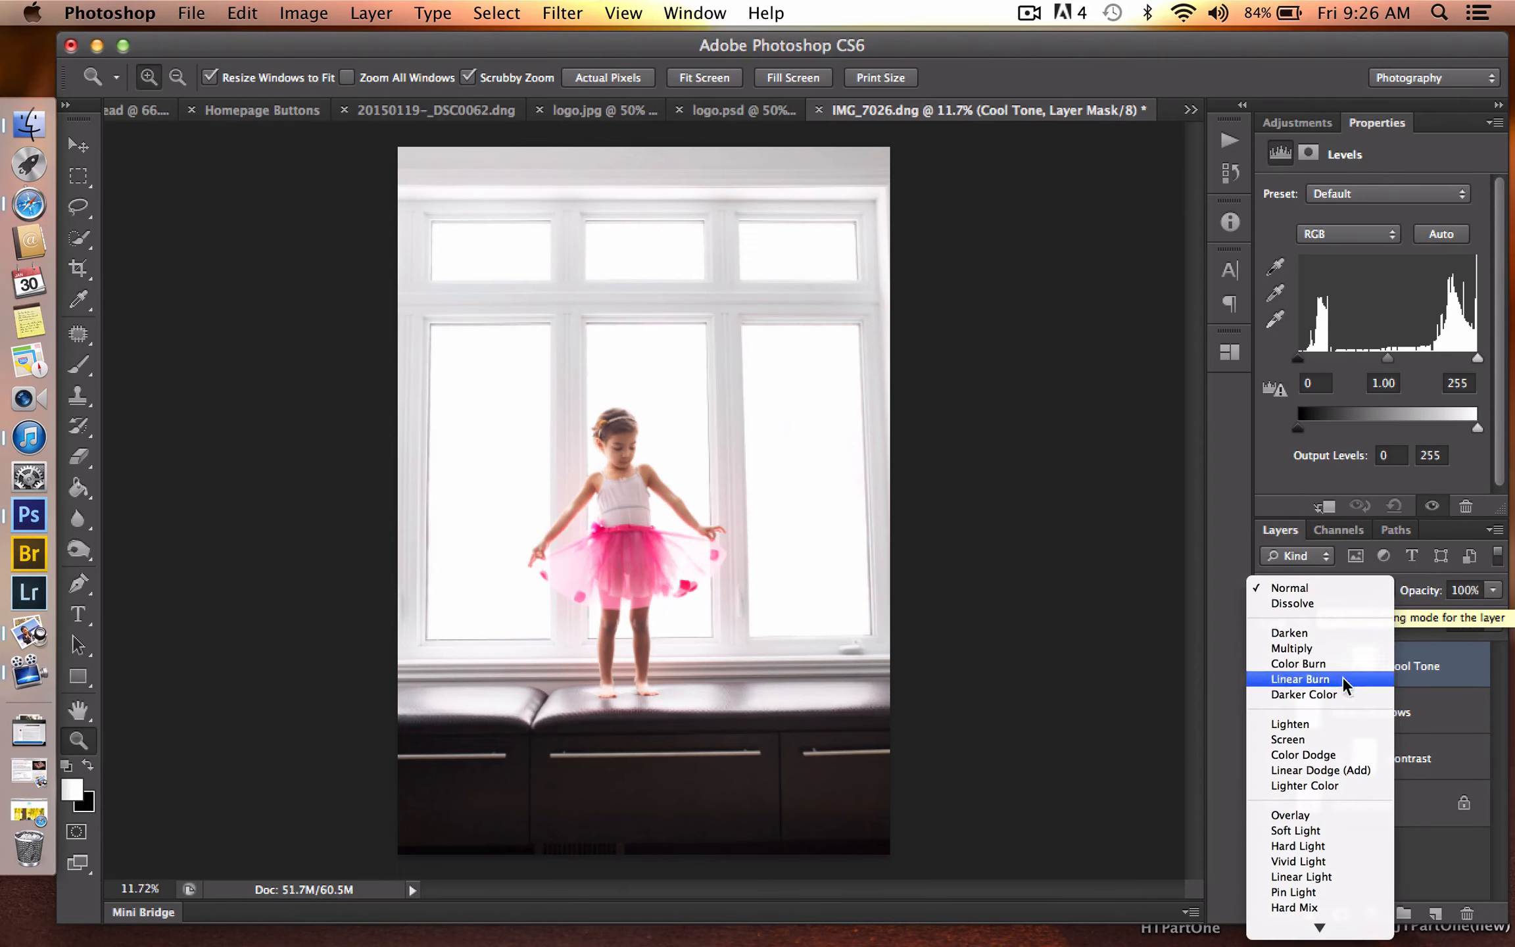
pyautogui.click(1338, 831)
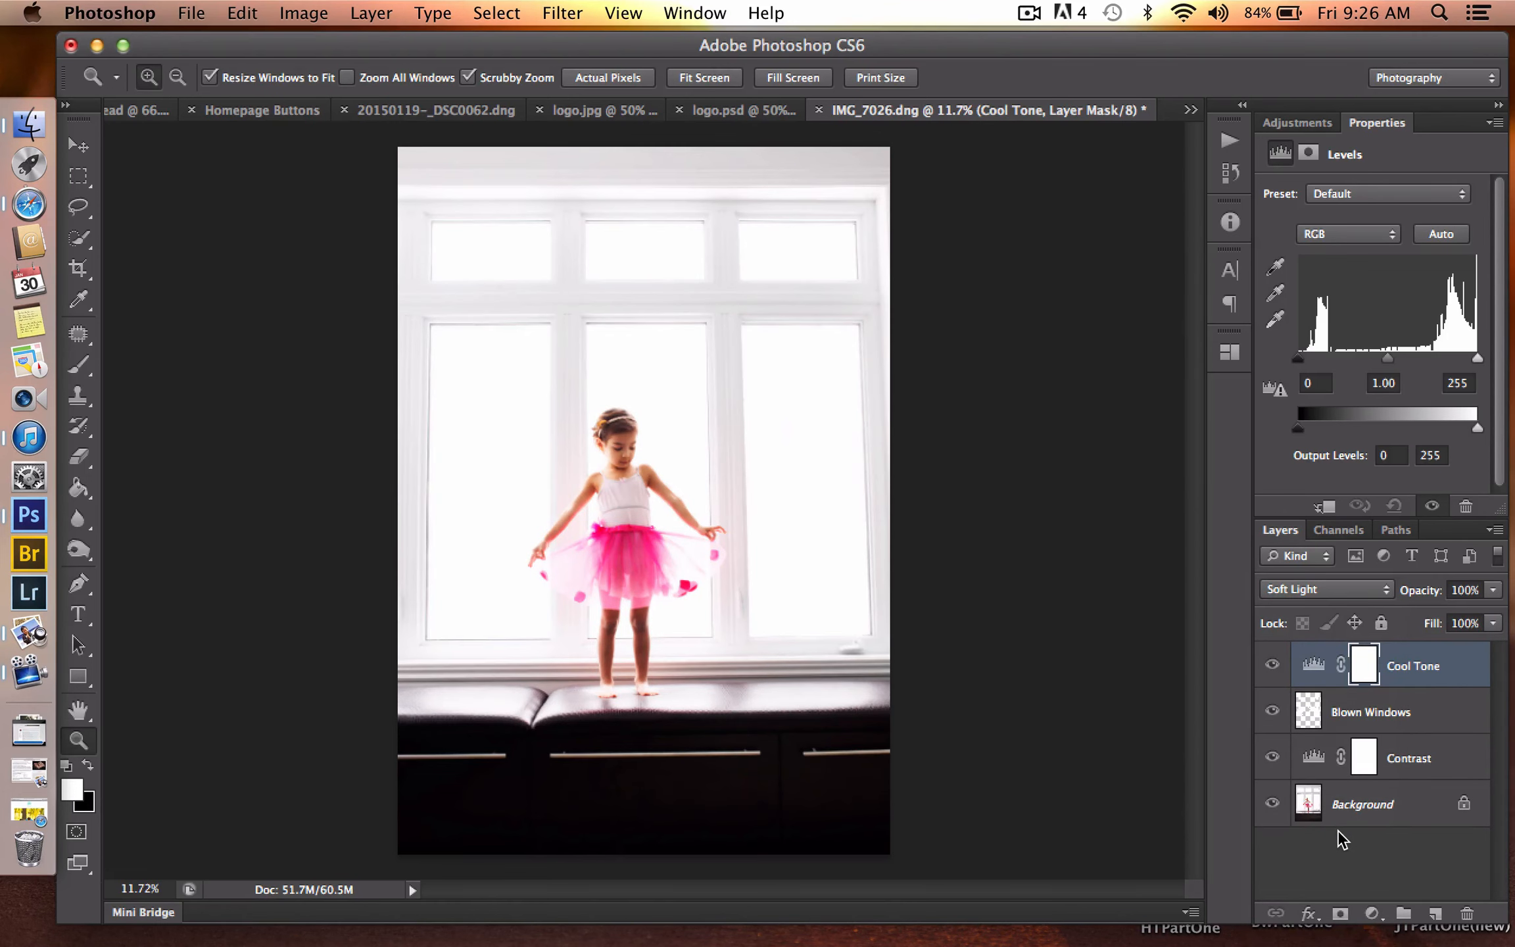
pyautogui.press('3')
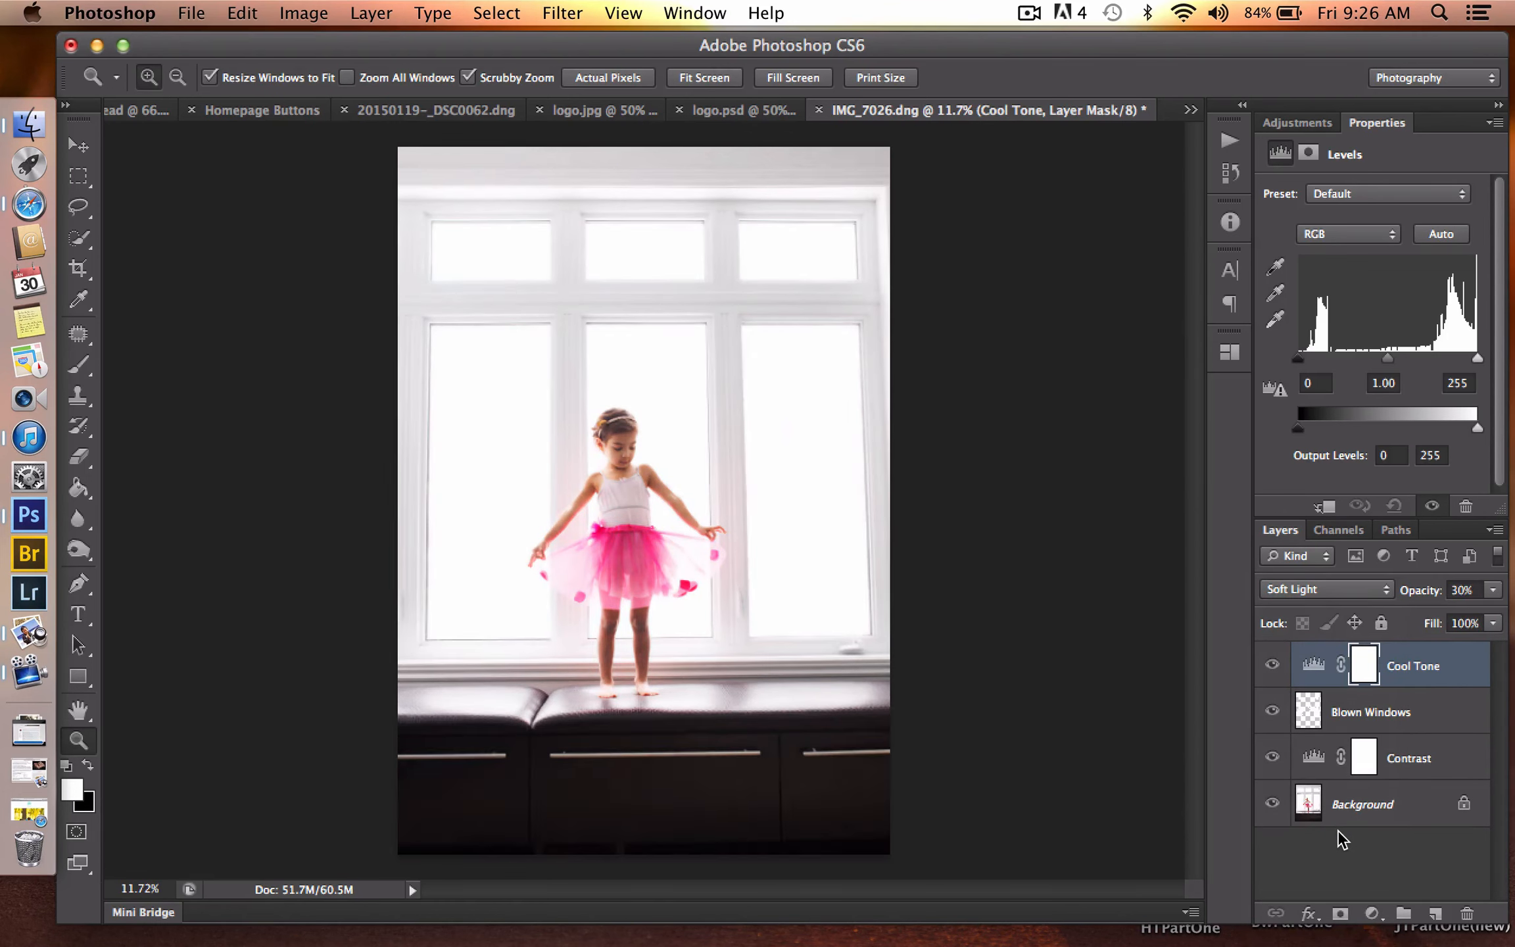
# - In the Cool Tone layer's Blue channel, set the midtone level to 1.21 and the output black level to 35
pyautogui.click(1363, 241)
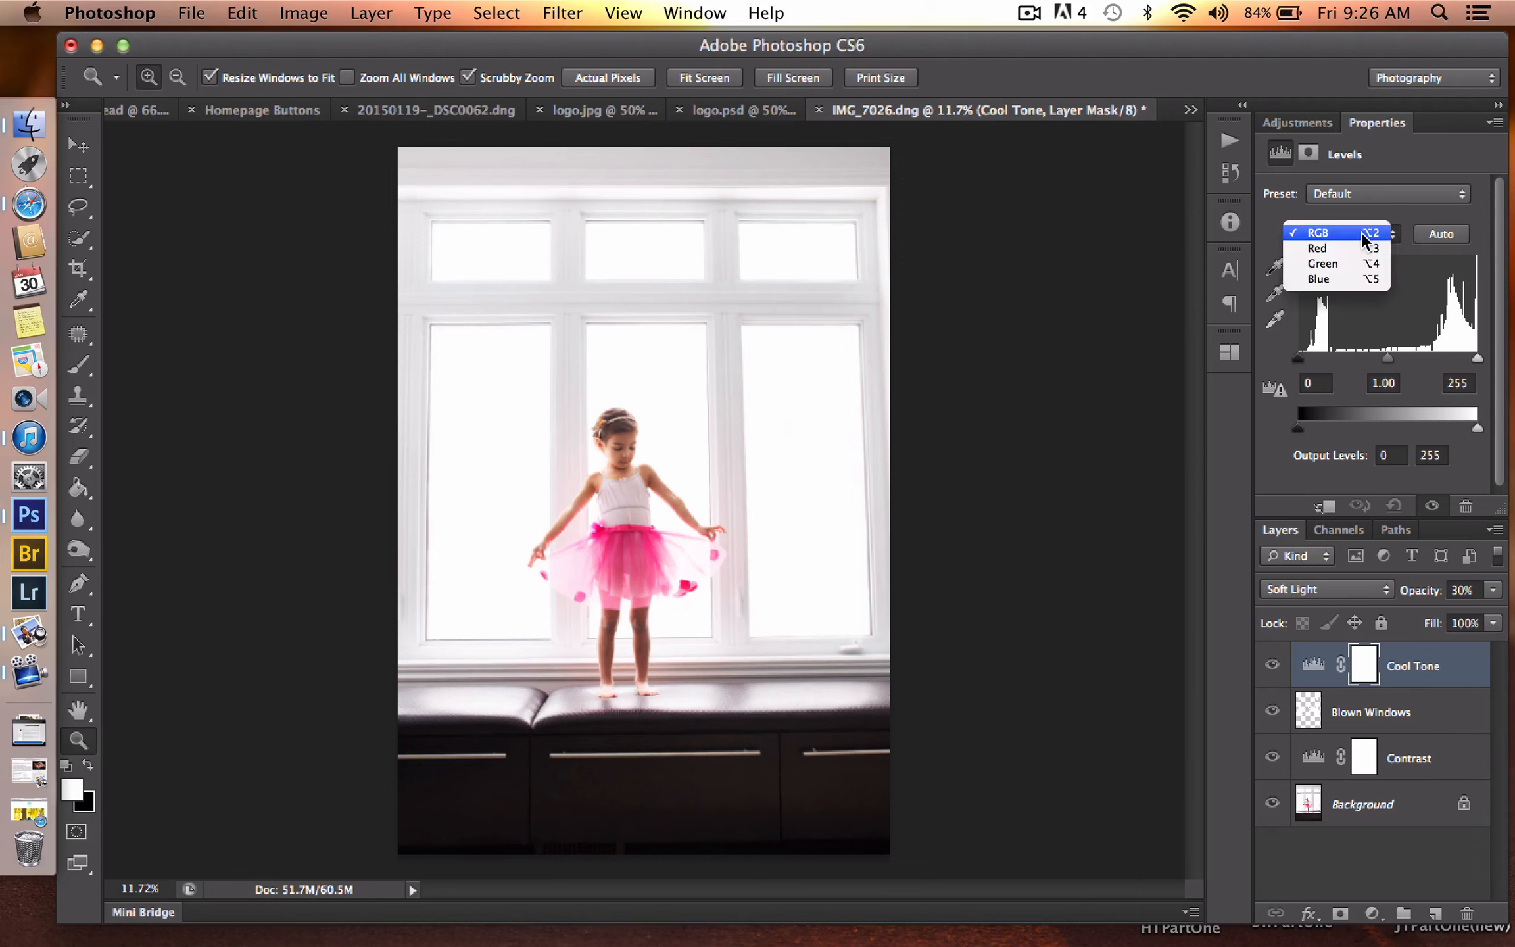
pyautogui.click(1359, 284)
pyautogui.moveTo(1387, 359); pyautogui.dragTo(1378, 362)
pyautogui.moveTo(1304, 430); pyautogui.dragTo(1320, 427)
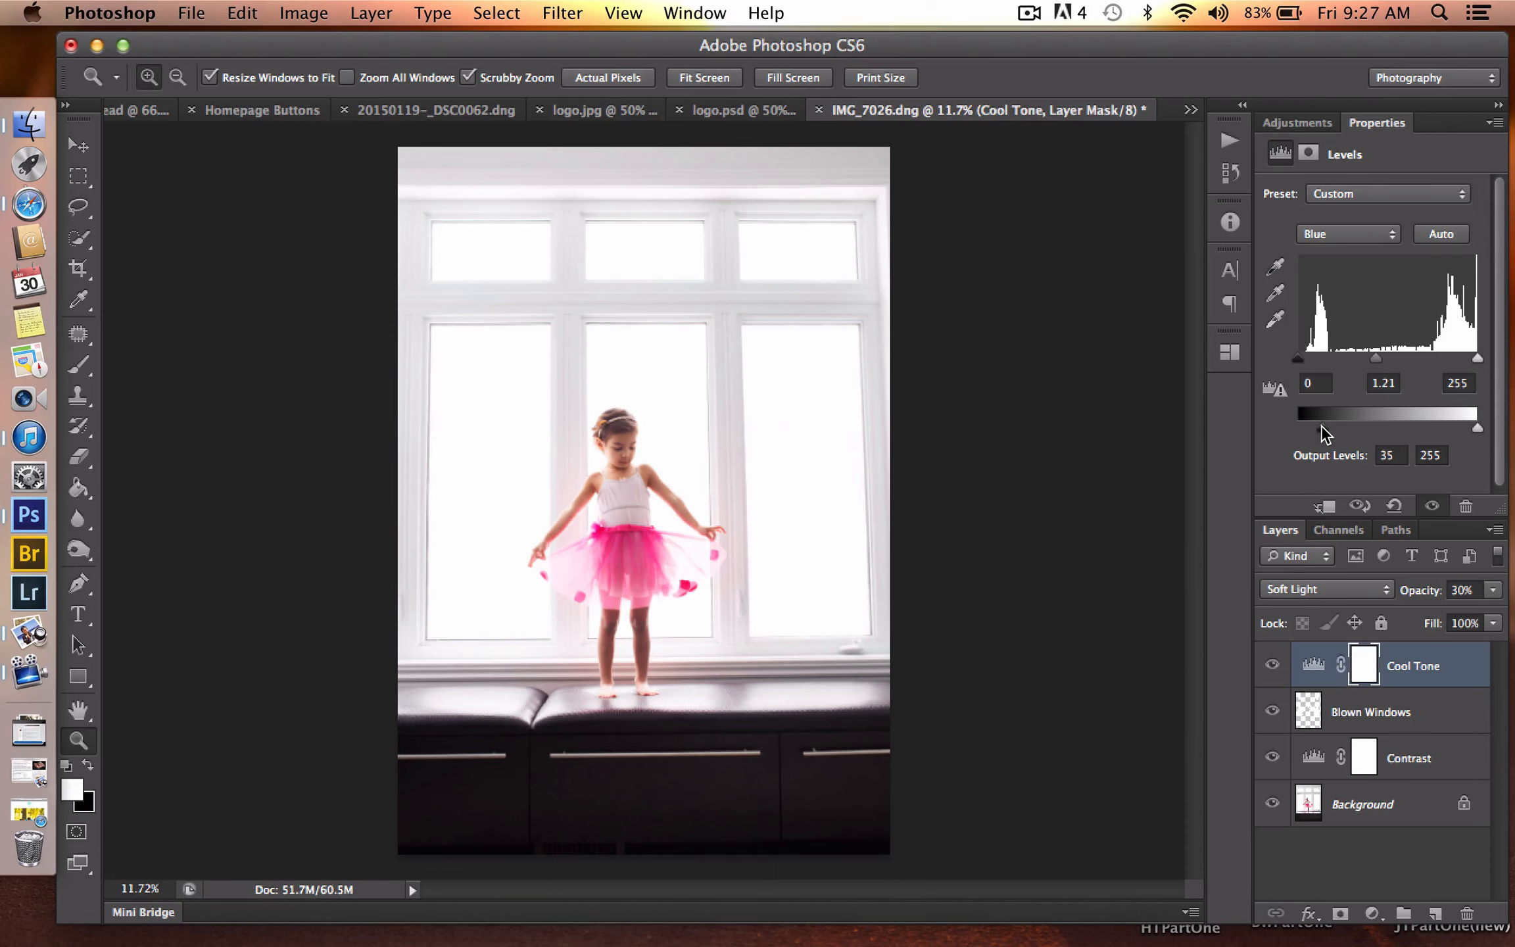
# - Try the Cool Tone layer in Normal mode, return it to Soft Light, and compare the photo with and without the layer
pyautogui.click(1290, 589)
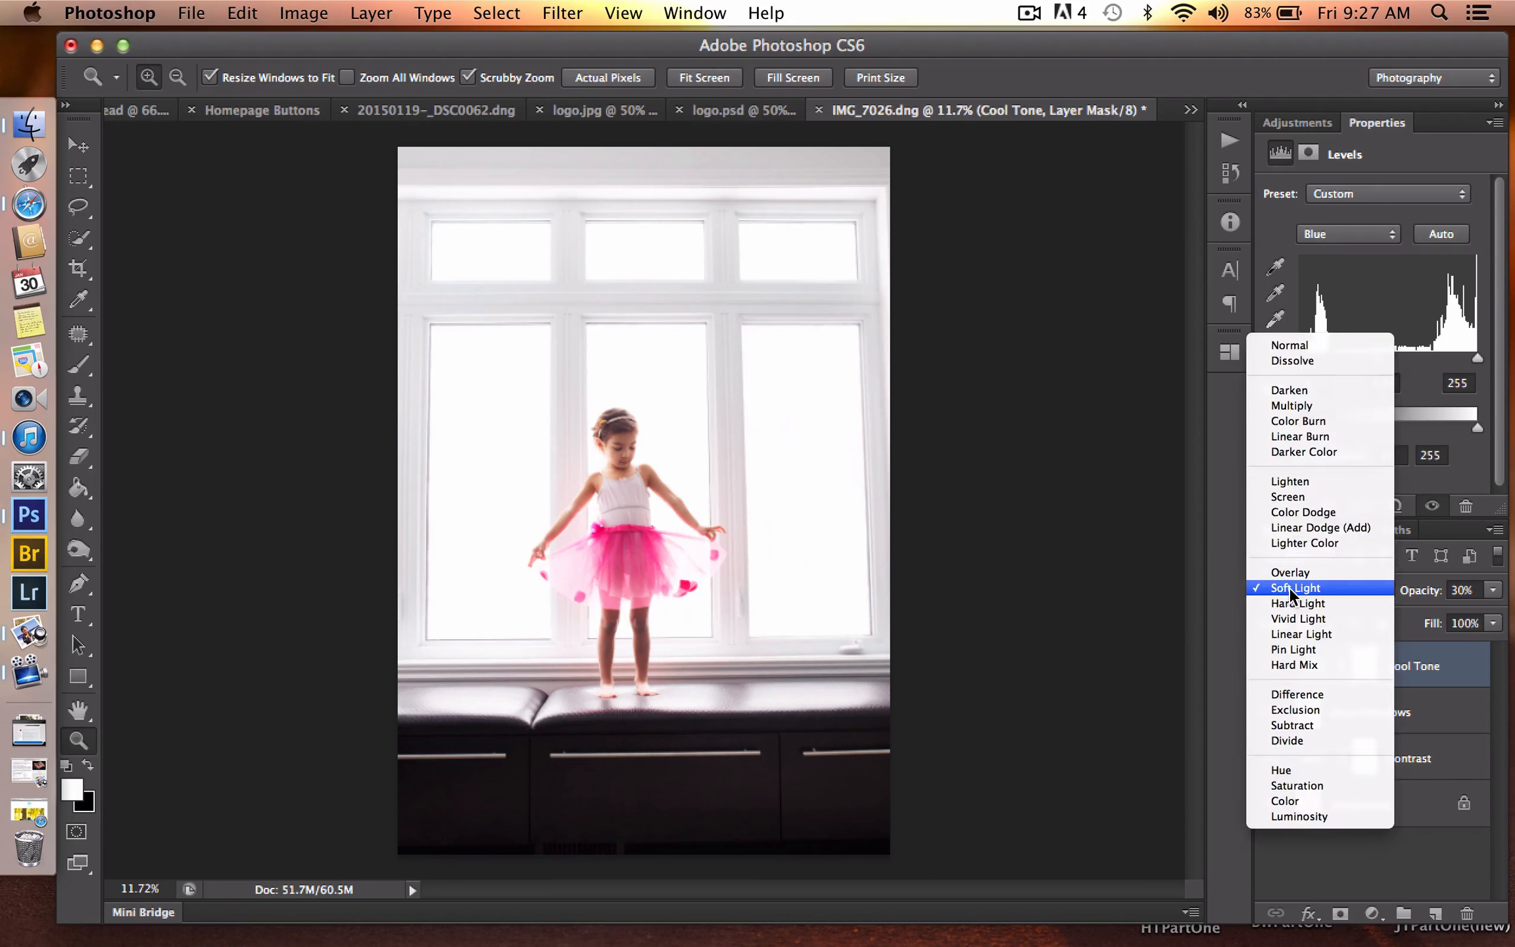
pyautogui.click(1313, 345)
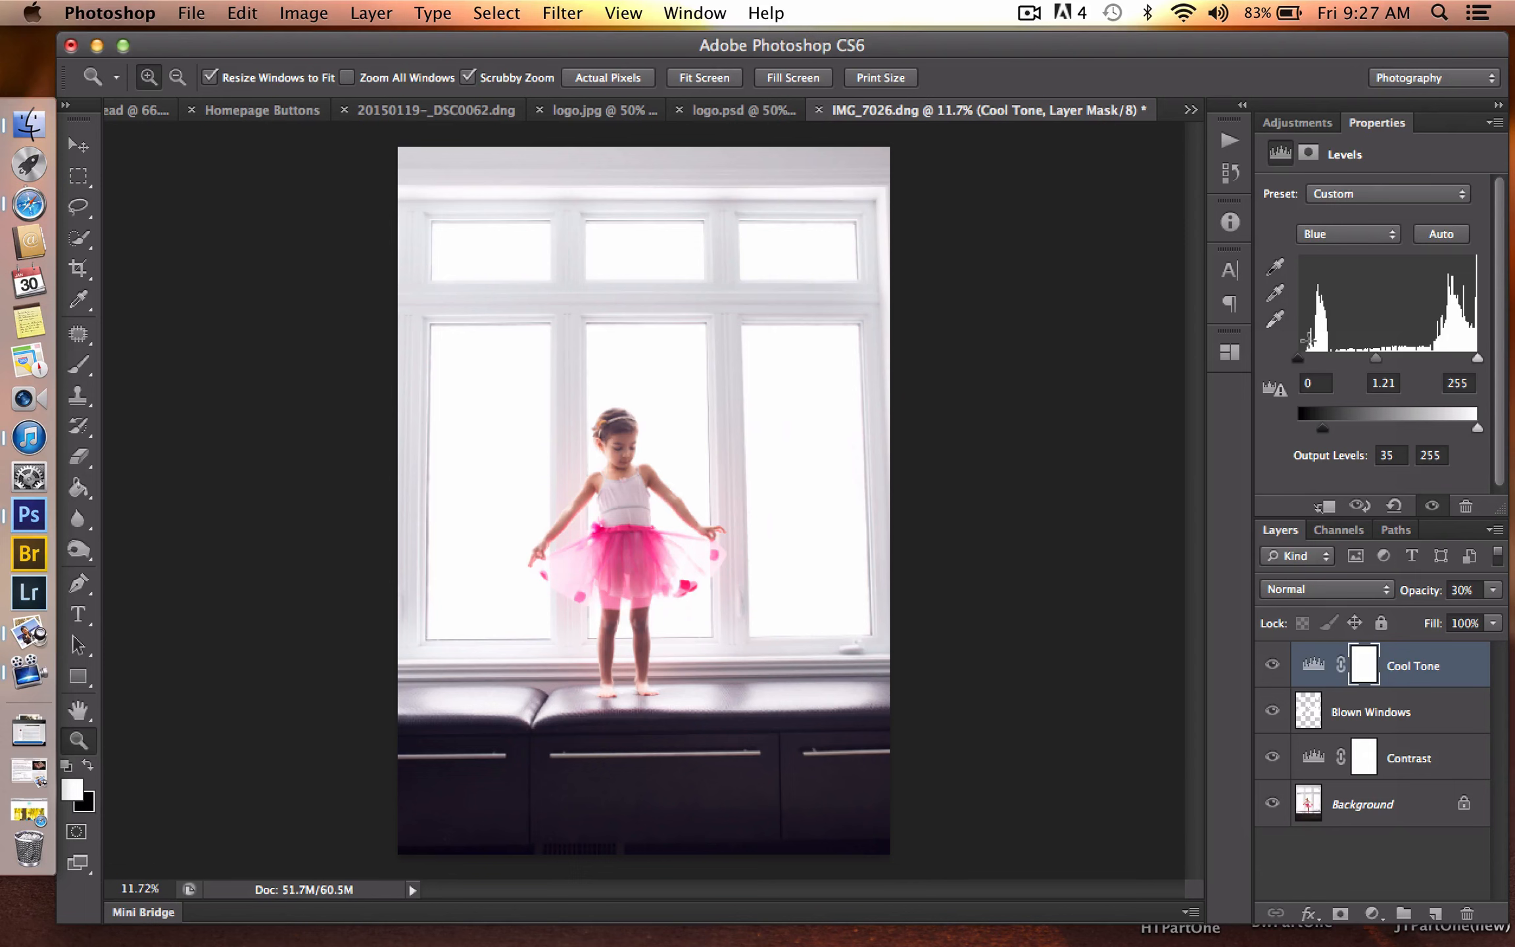
pyautogui.click(1309, 591)
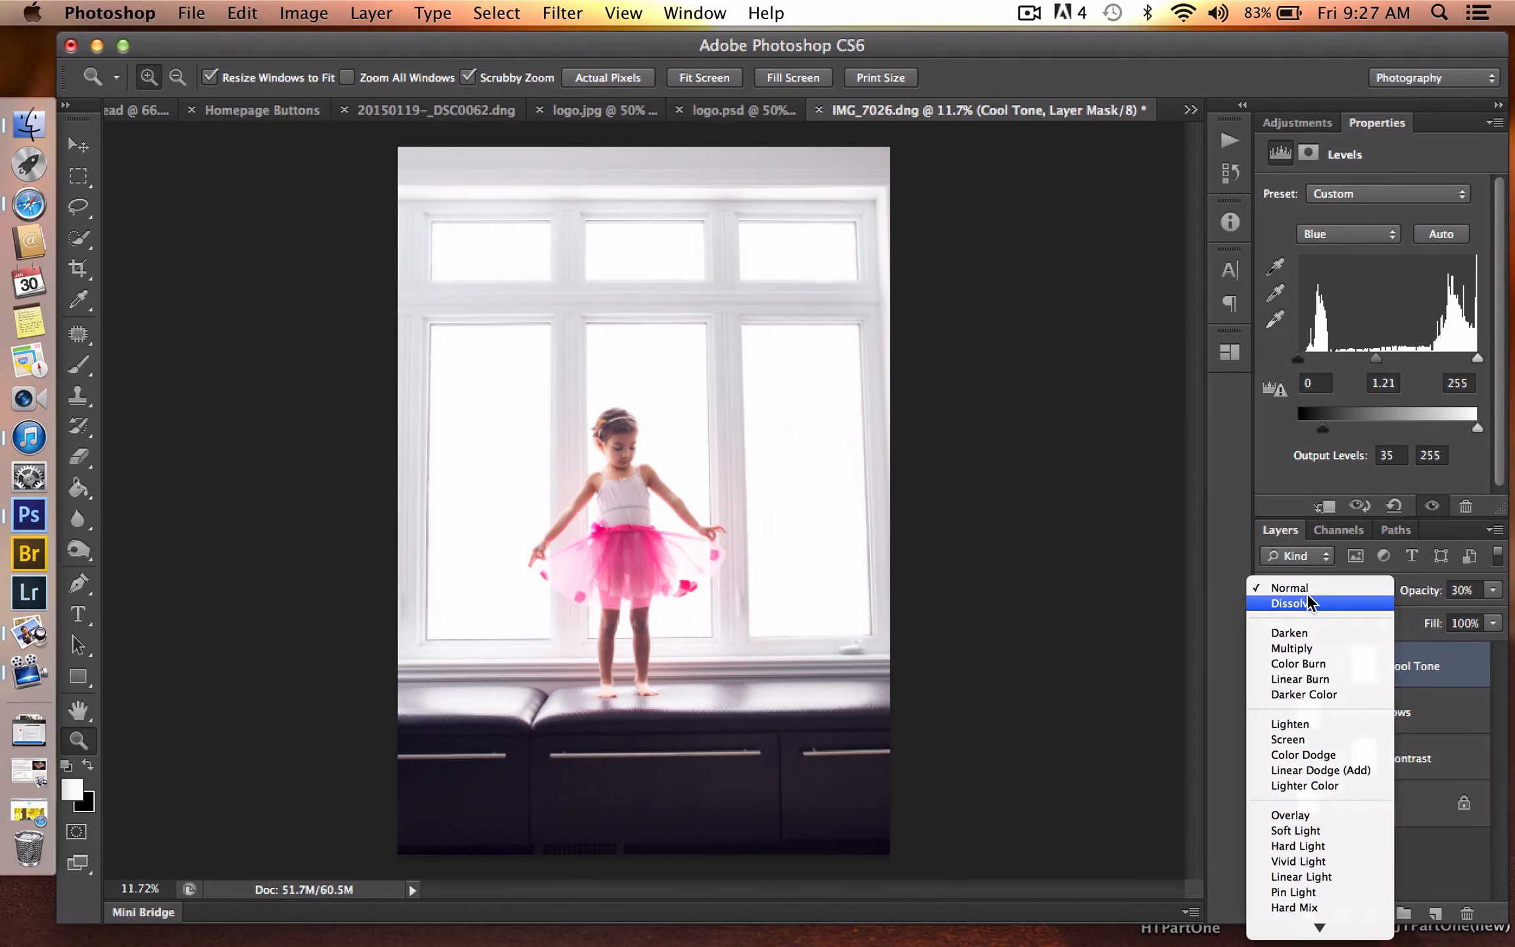
pyautogui.click(1294, 831)
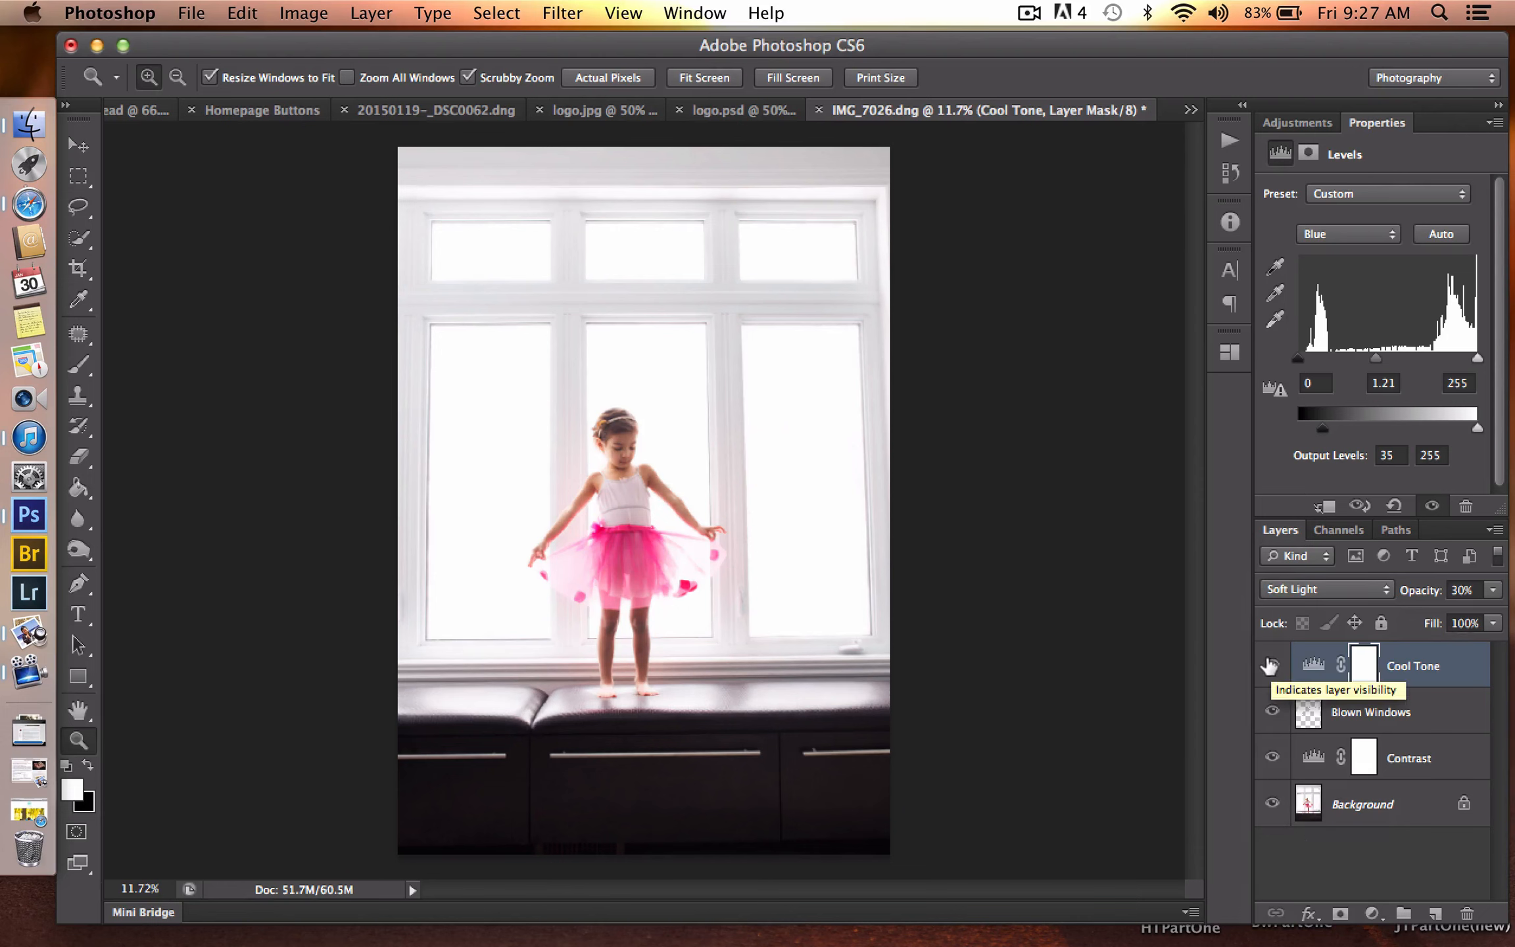
pyautogui.click(1269, 666)
pyautogui.click(1269, 665)
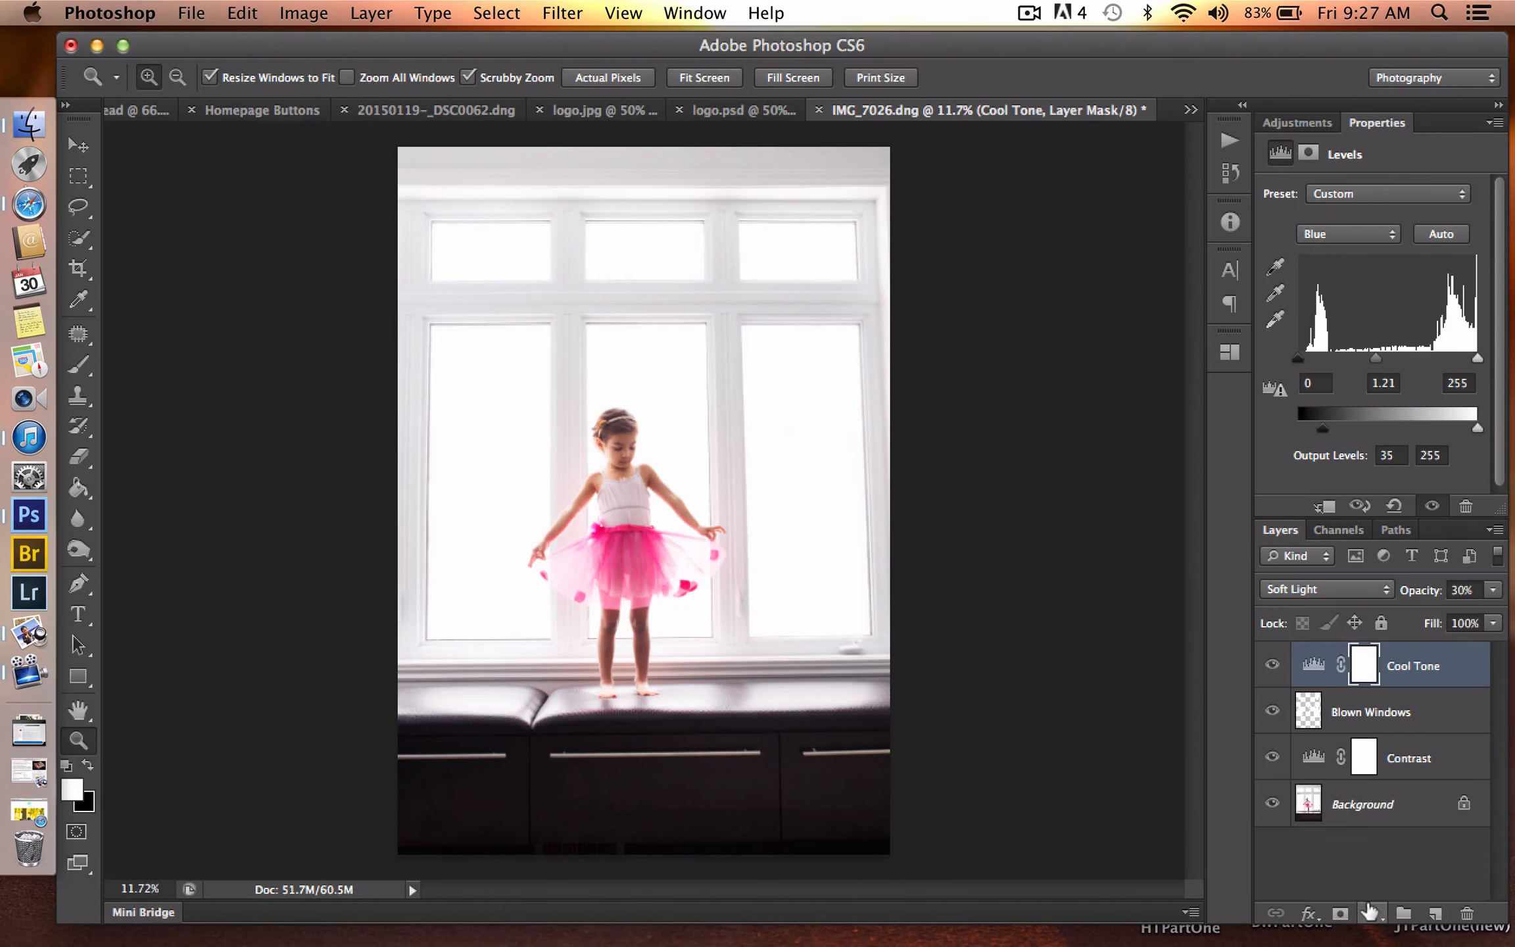
# - Add a Solid Color fill layer above Cool Tone in pale pink #f1d5d8
pyautogui.click(1370, 912)
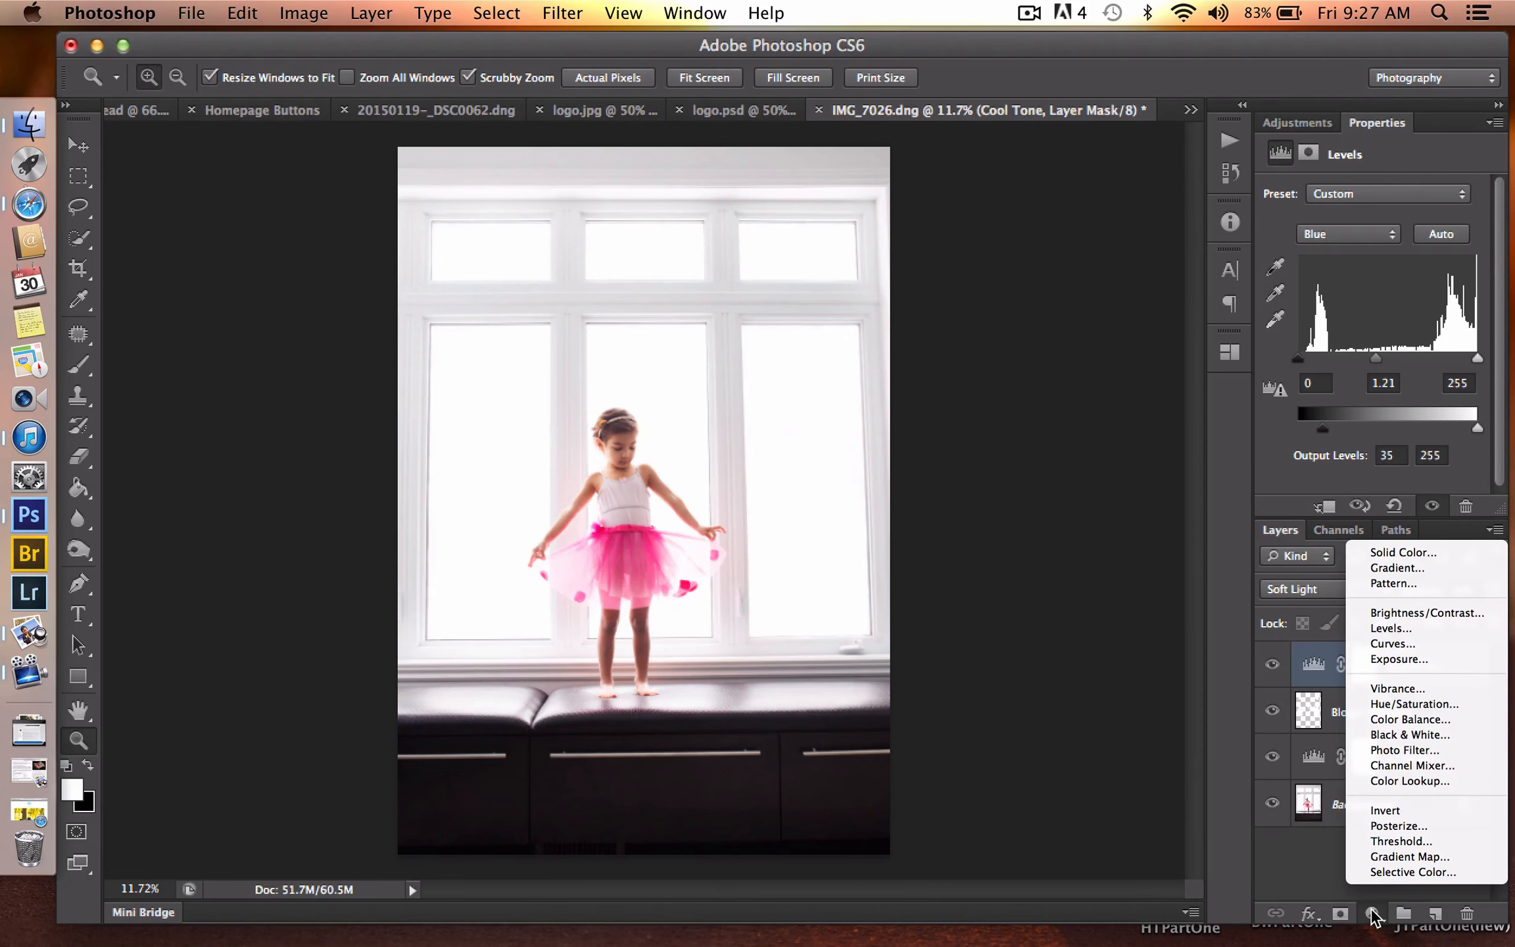
pyautogui.click(1398, 553)
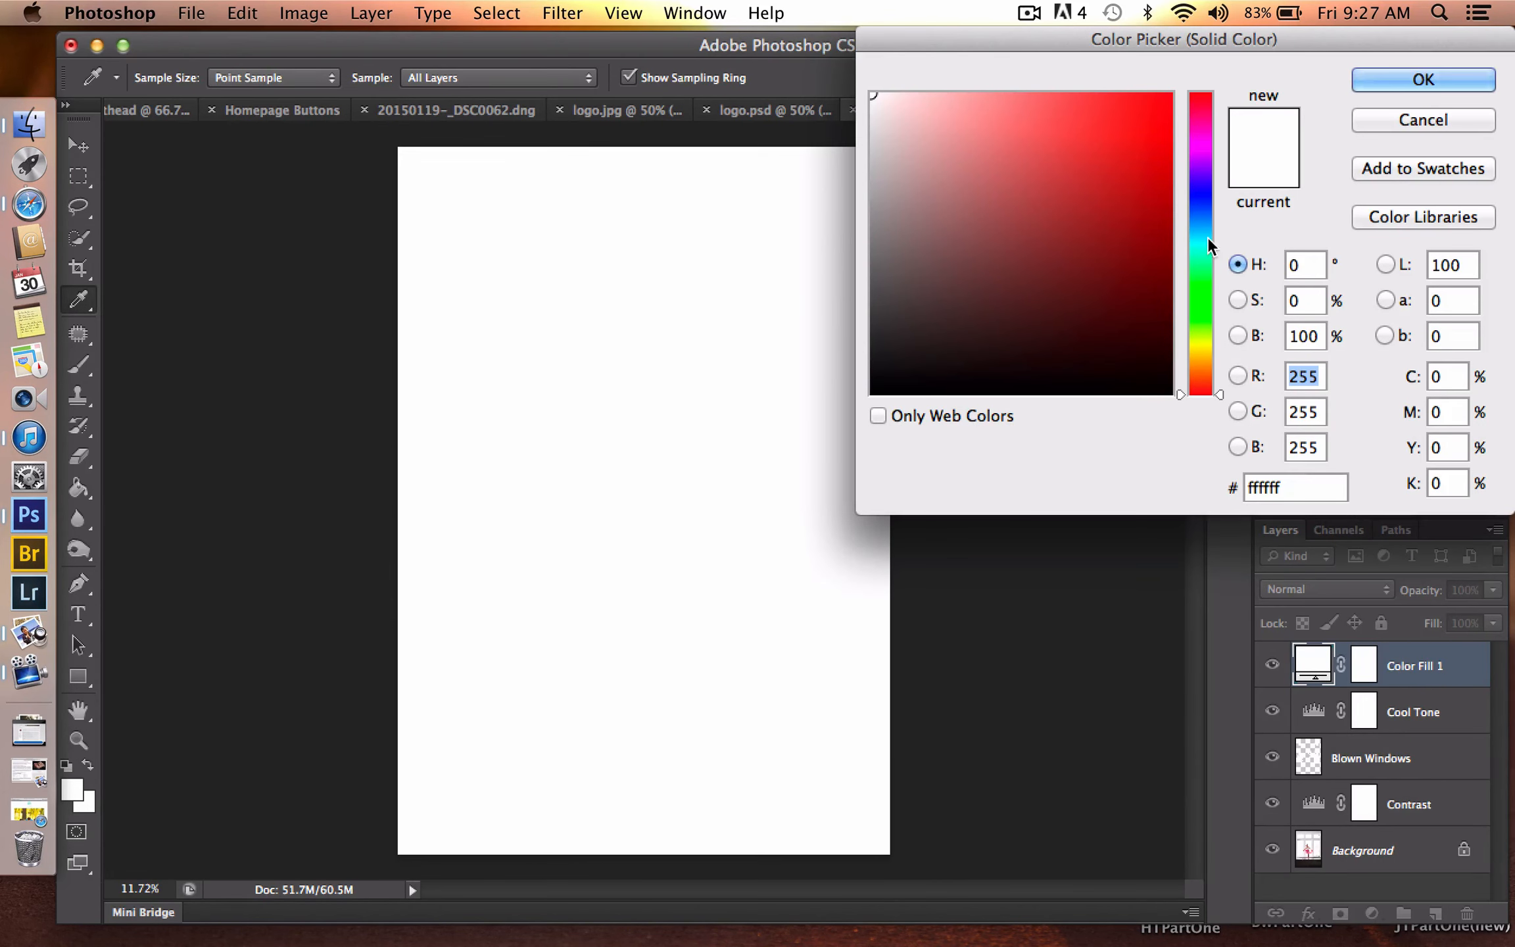
pyautogui.click(910, 108)
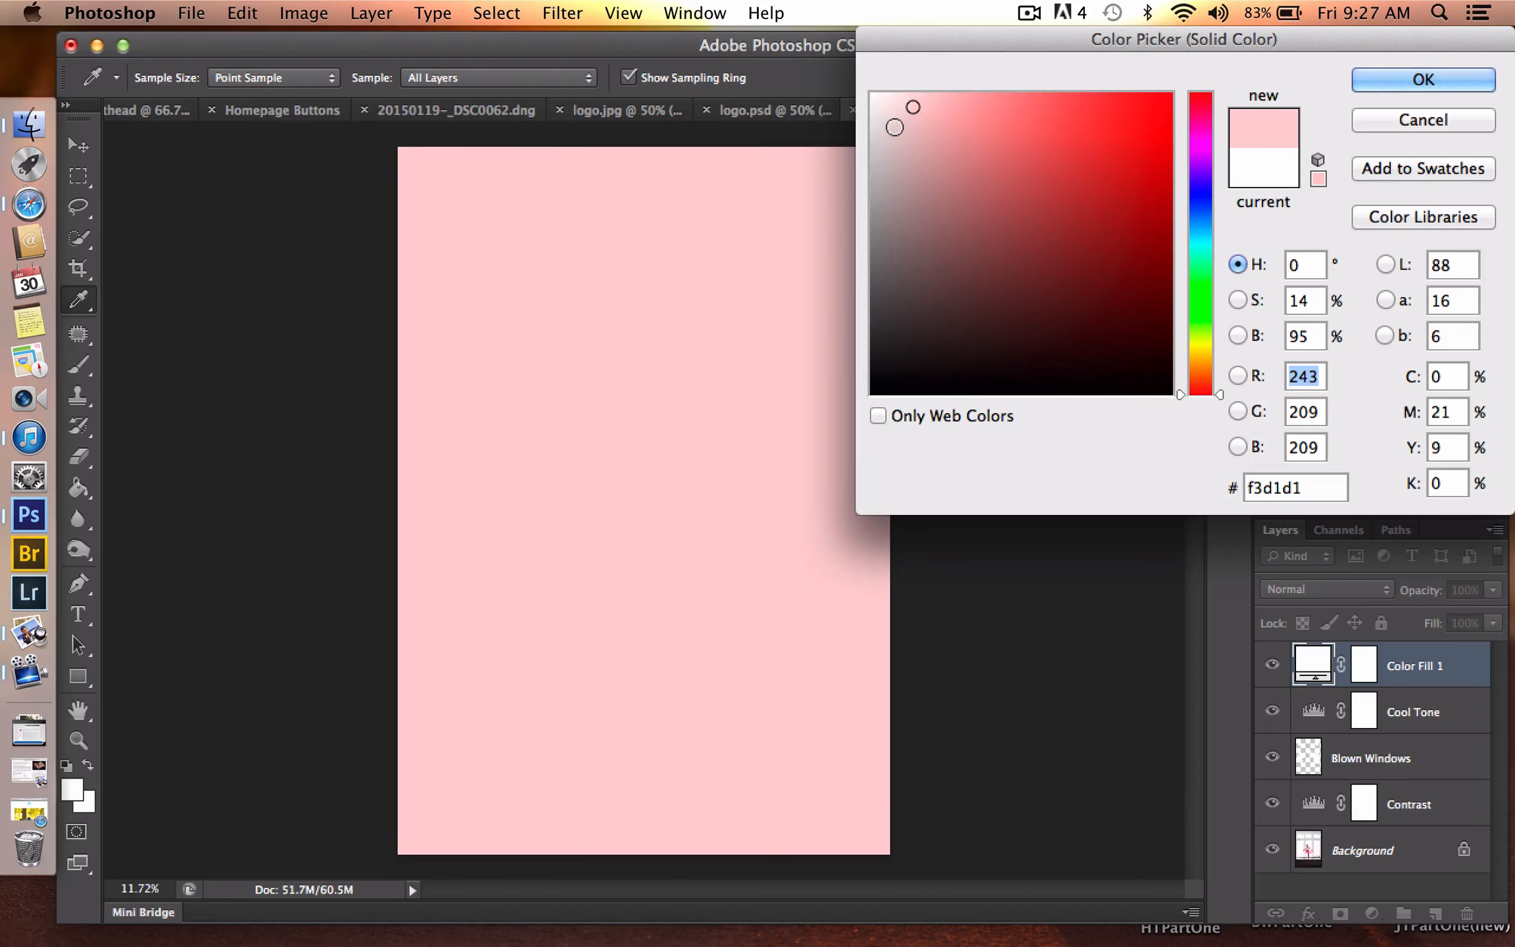
pyautogui.click(893, 128)
pyautogui.click(904, 104)
pyautogui.click(914, 104)
pyautogui.moveTo(1299, 487); pyautogui.dragTo(1254, 487)
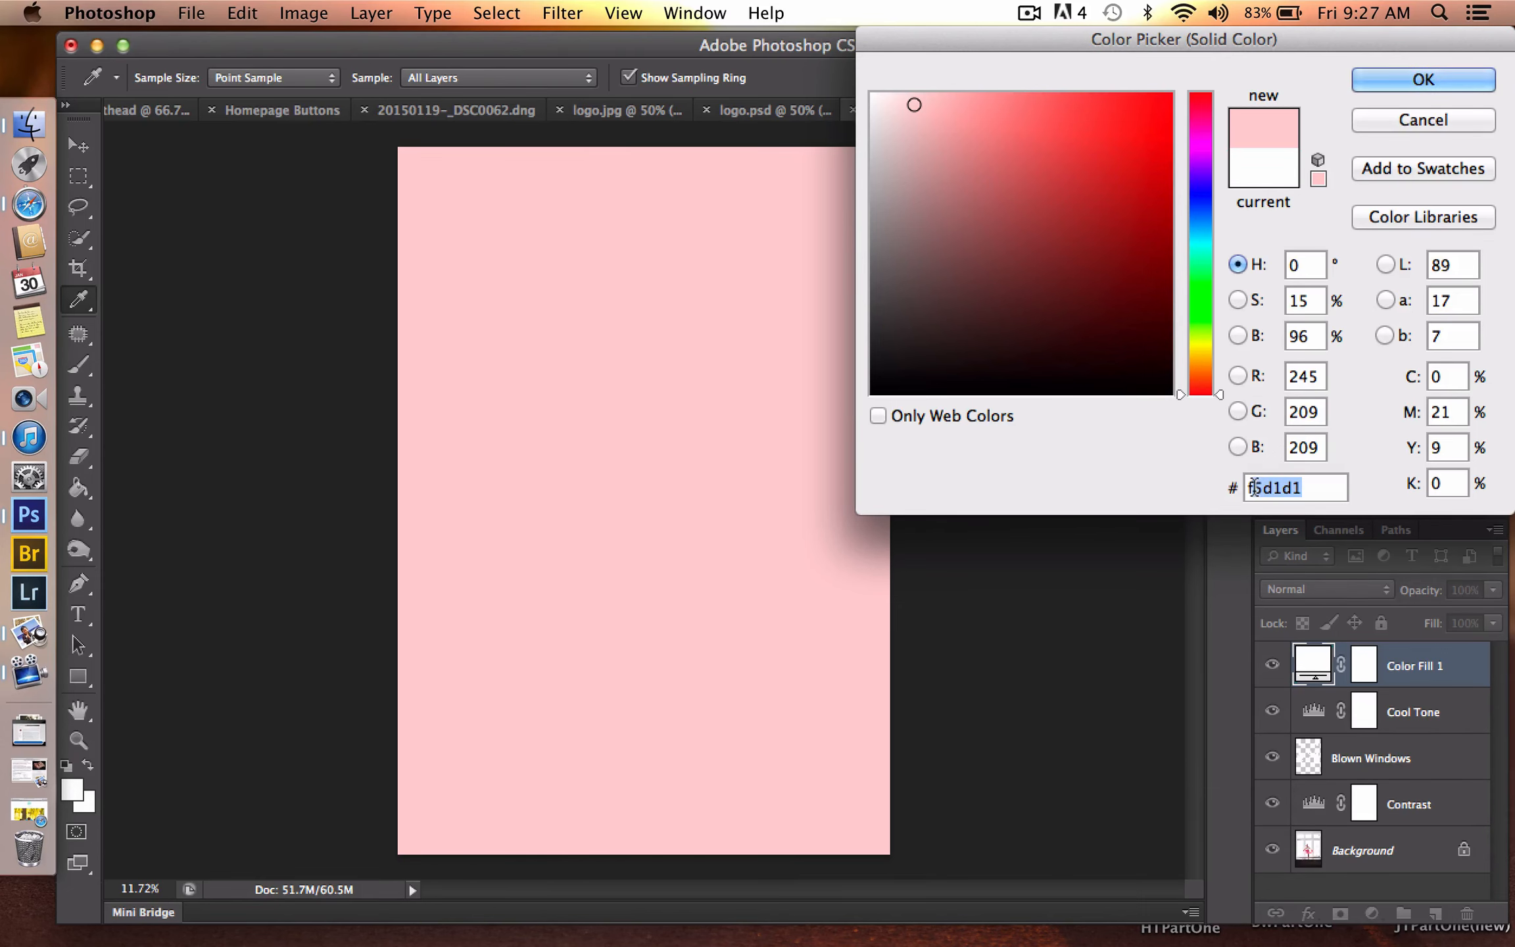
pyautogui.write('f1d5d8')
pyautogui.press('Return')
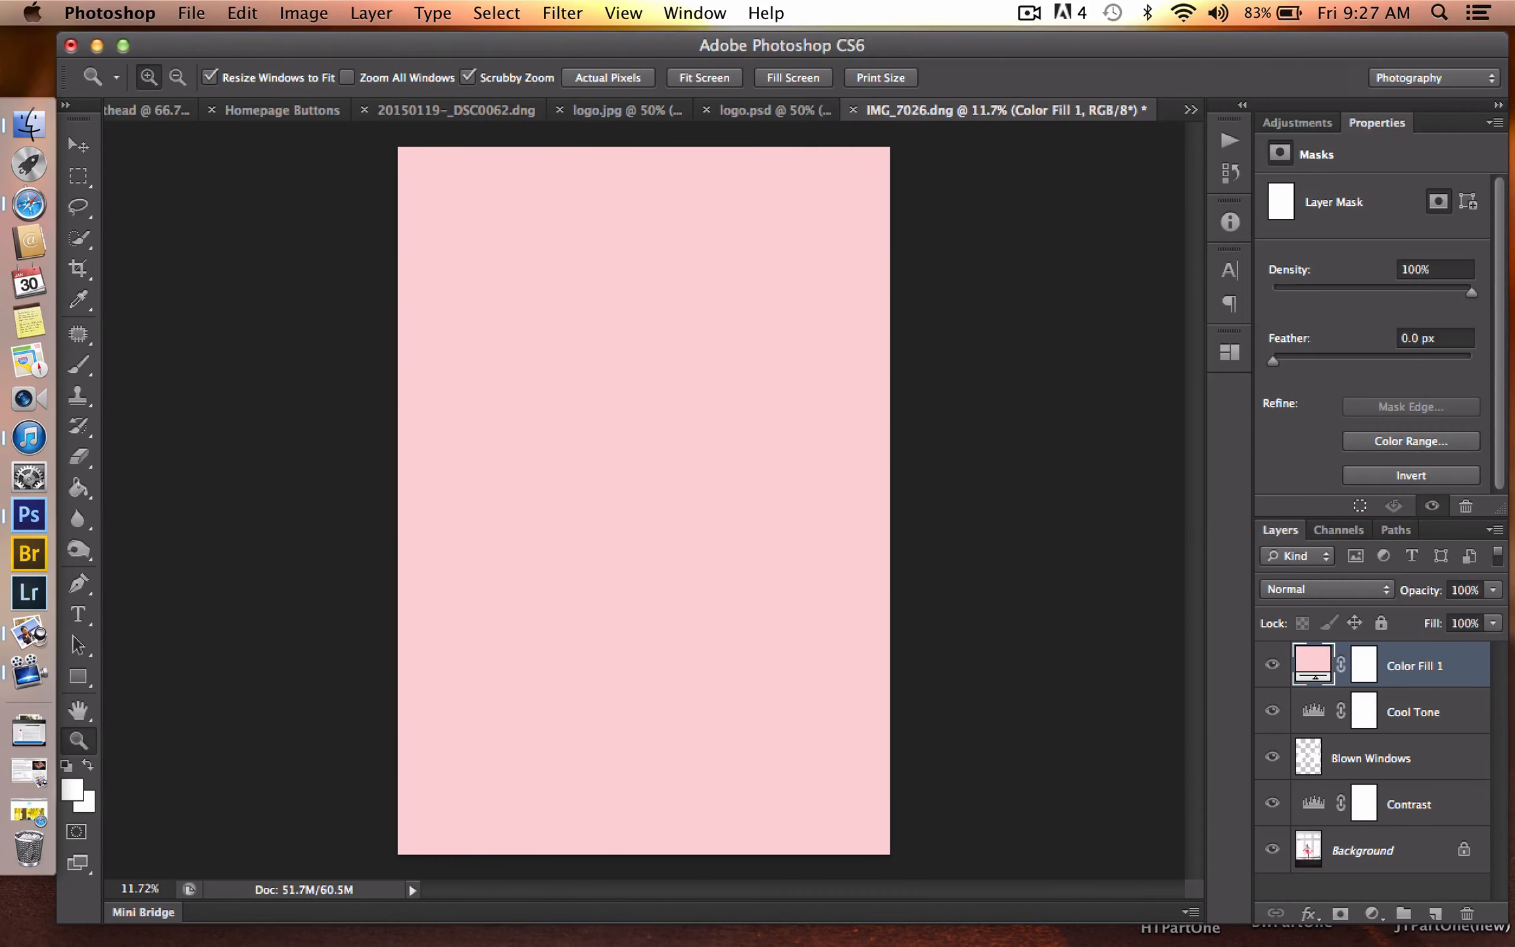
# - Rename the pink color fill layer as Pink Haze
pyautogui.doubleClick(1429, 664)
pyautogui.write('Pink Haze')
pyautogui.press('Return')
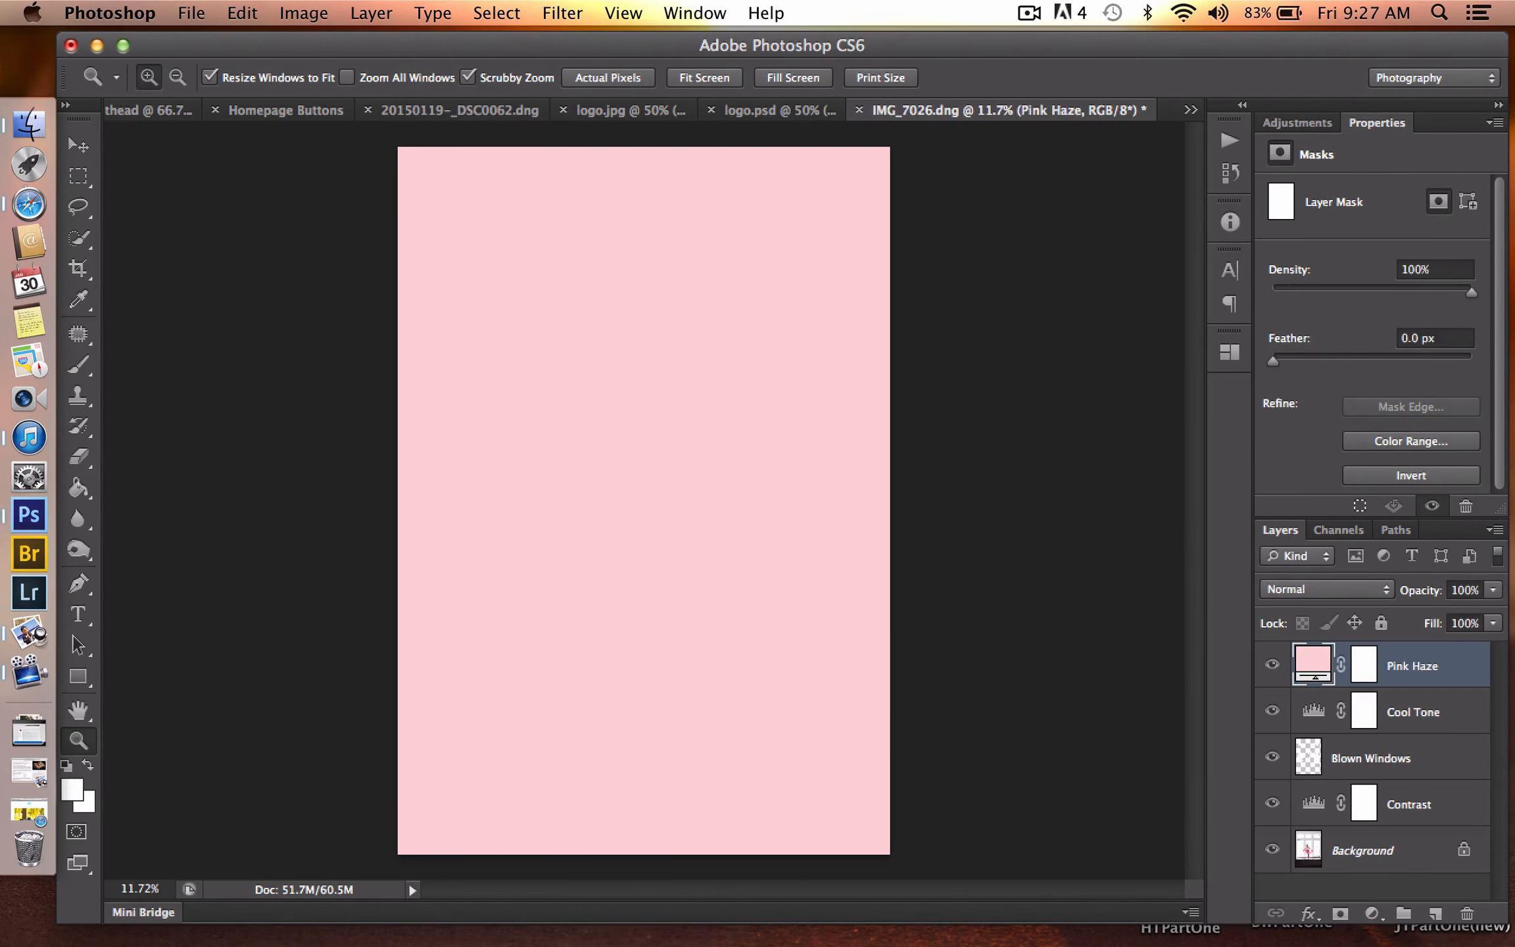
# - Blend the Pink Haze layer in Soft Light mode at 20% opacity and compare the photo with and without it
pyautogui.click(1365, 589)
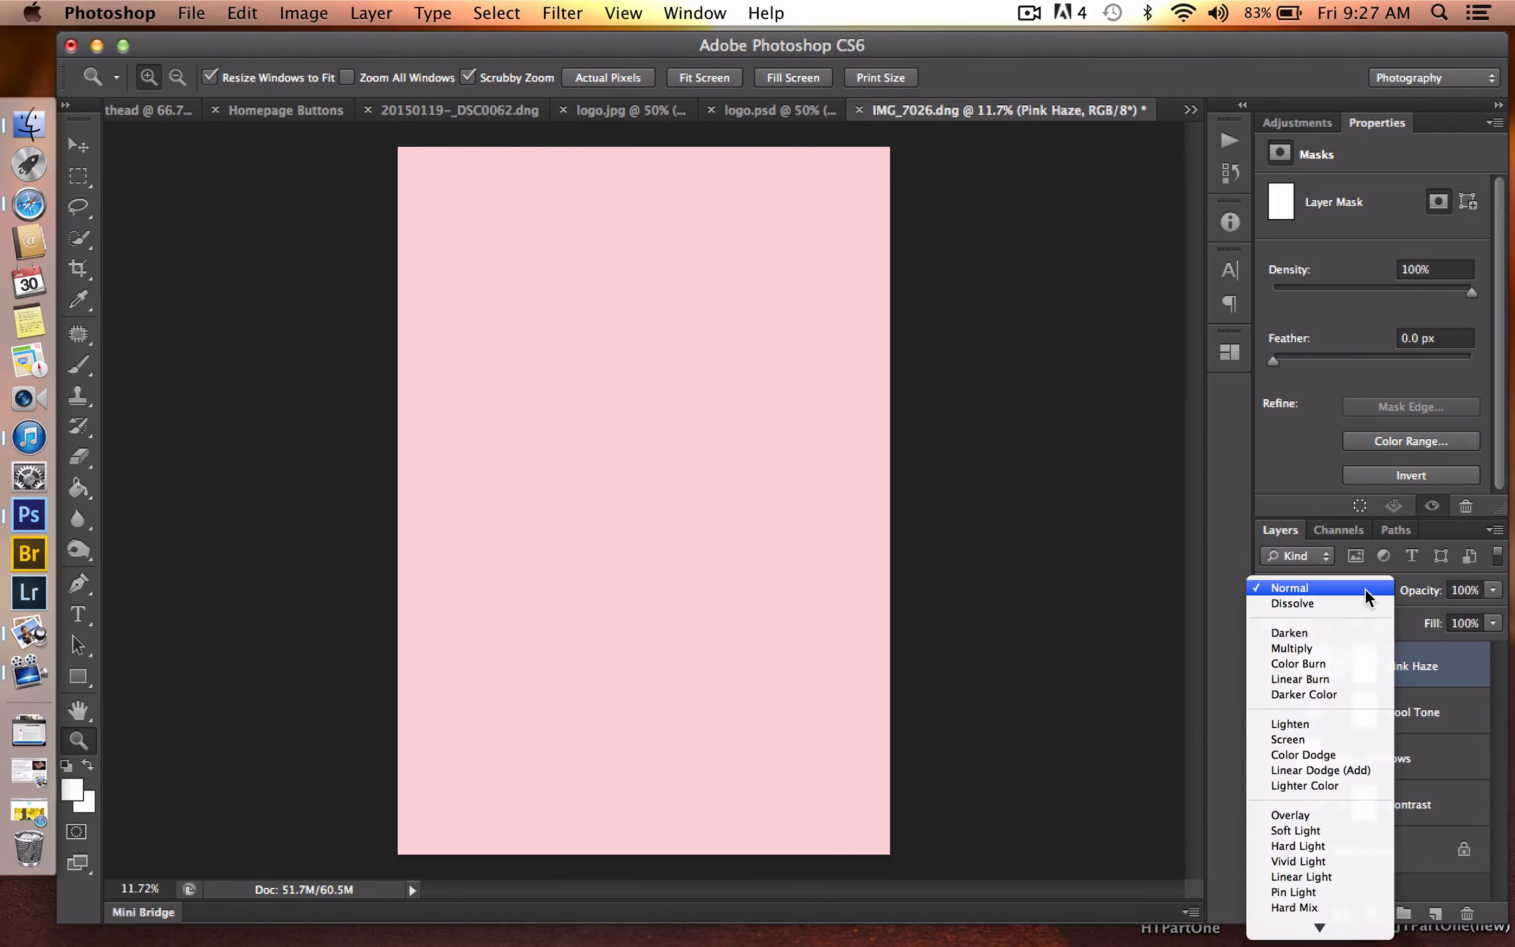
pyautogui.click(1345, 829)
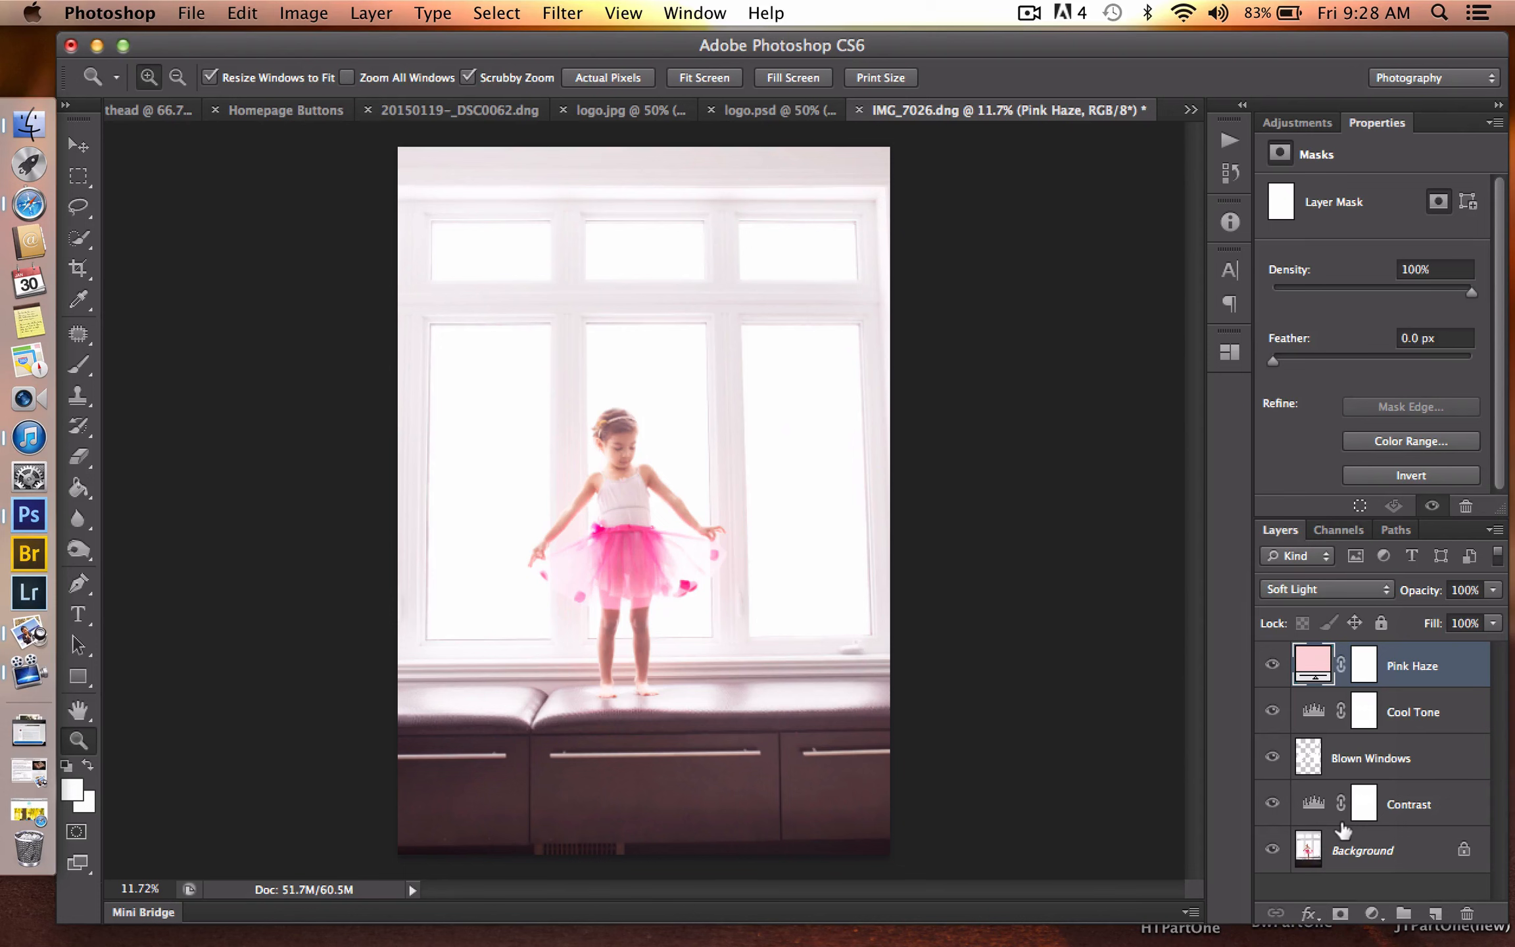
pyautogui.press('2')
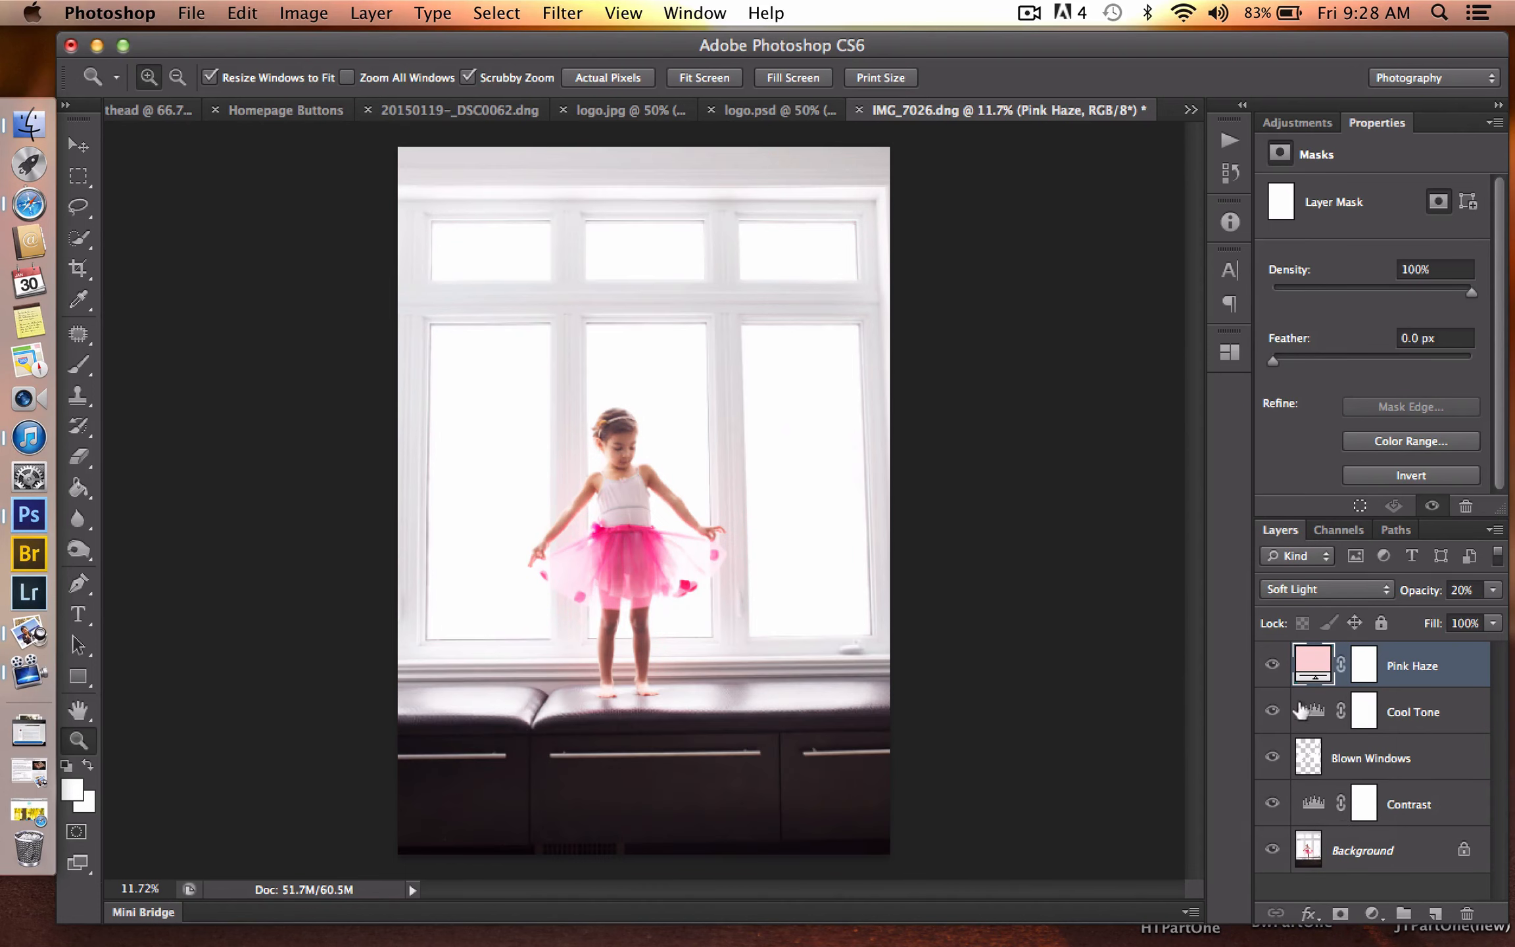
pyautogui.click(1269, 665)
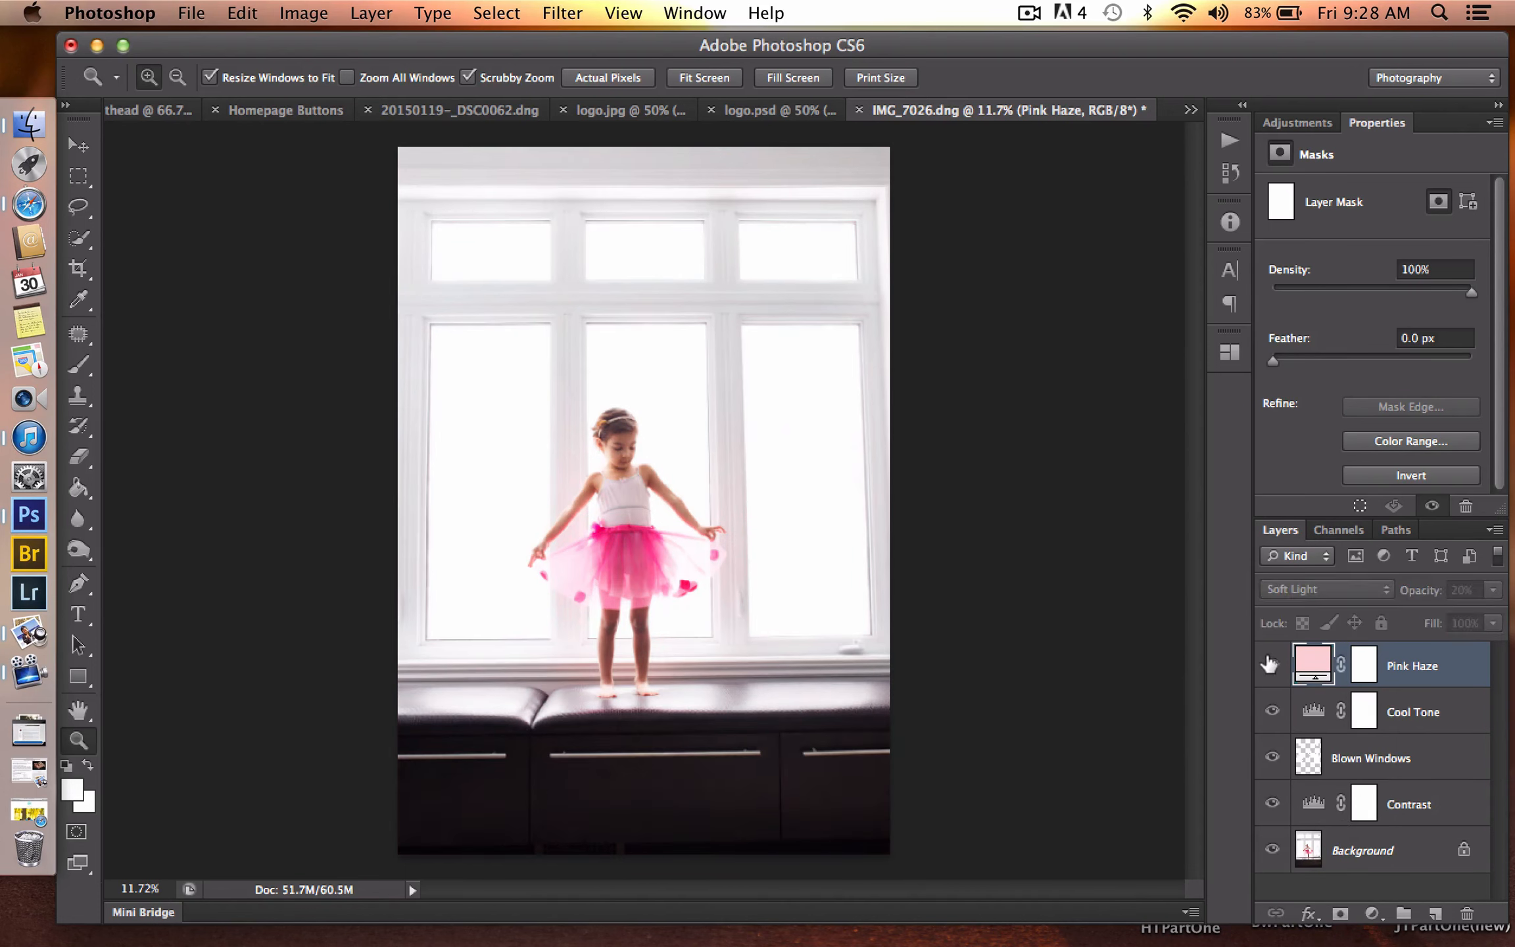
pyautogui.click(1270, 665)
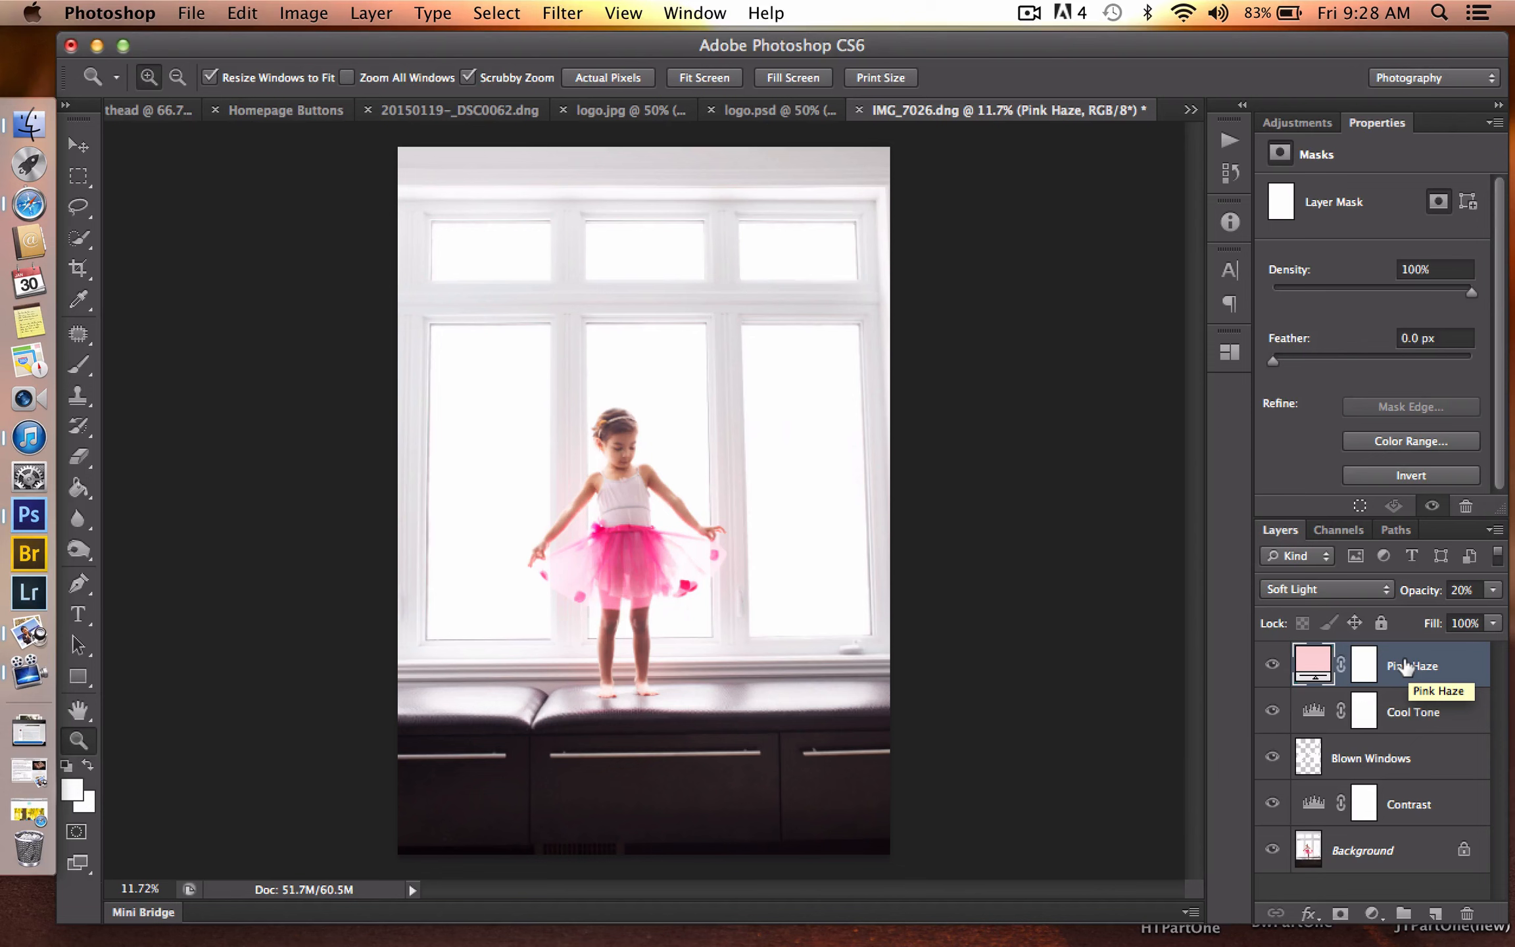
# - Try the Pink Haze layer in Normal, Lighten and Screen blend modes, and return it to Soft Light
pyautogui.click(1369, 593)
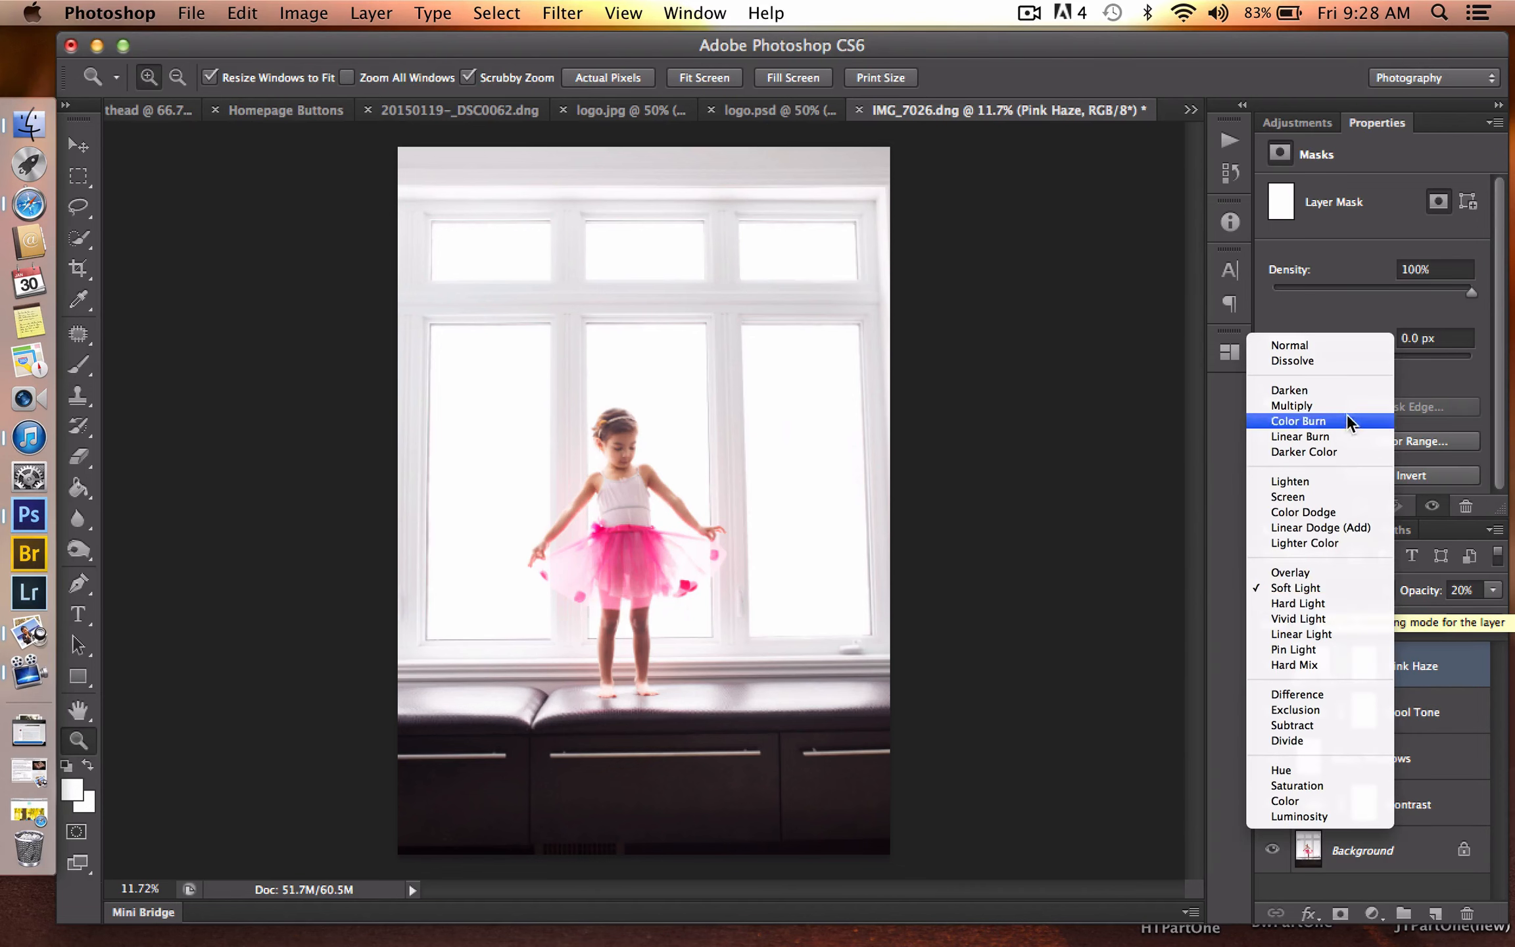
pyautogui.click(1335, 343)
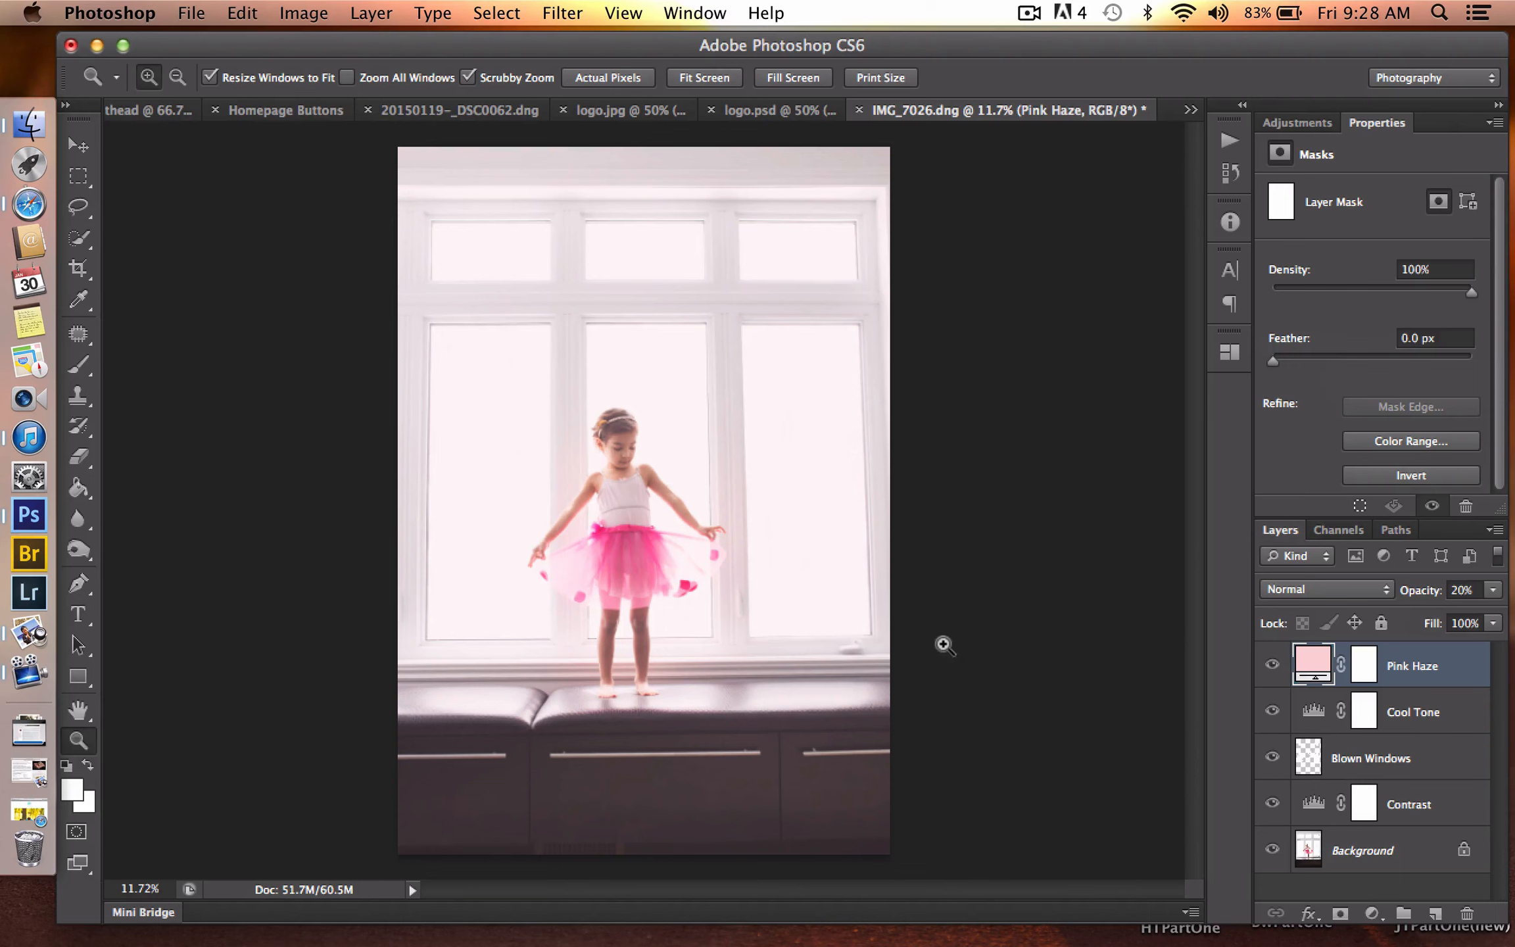
pyautogui.click(1302, 589)
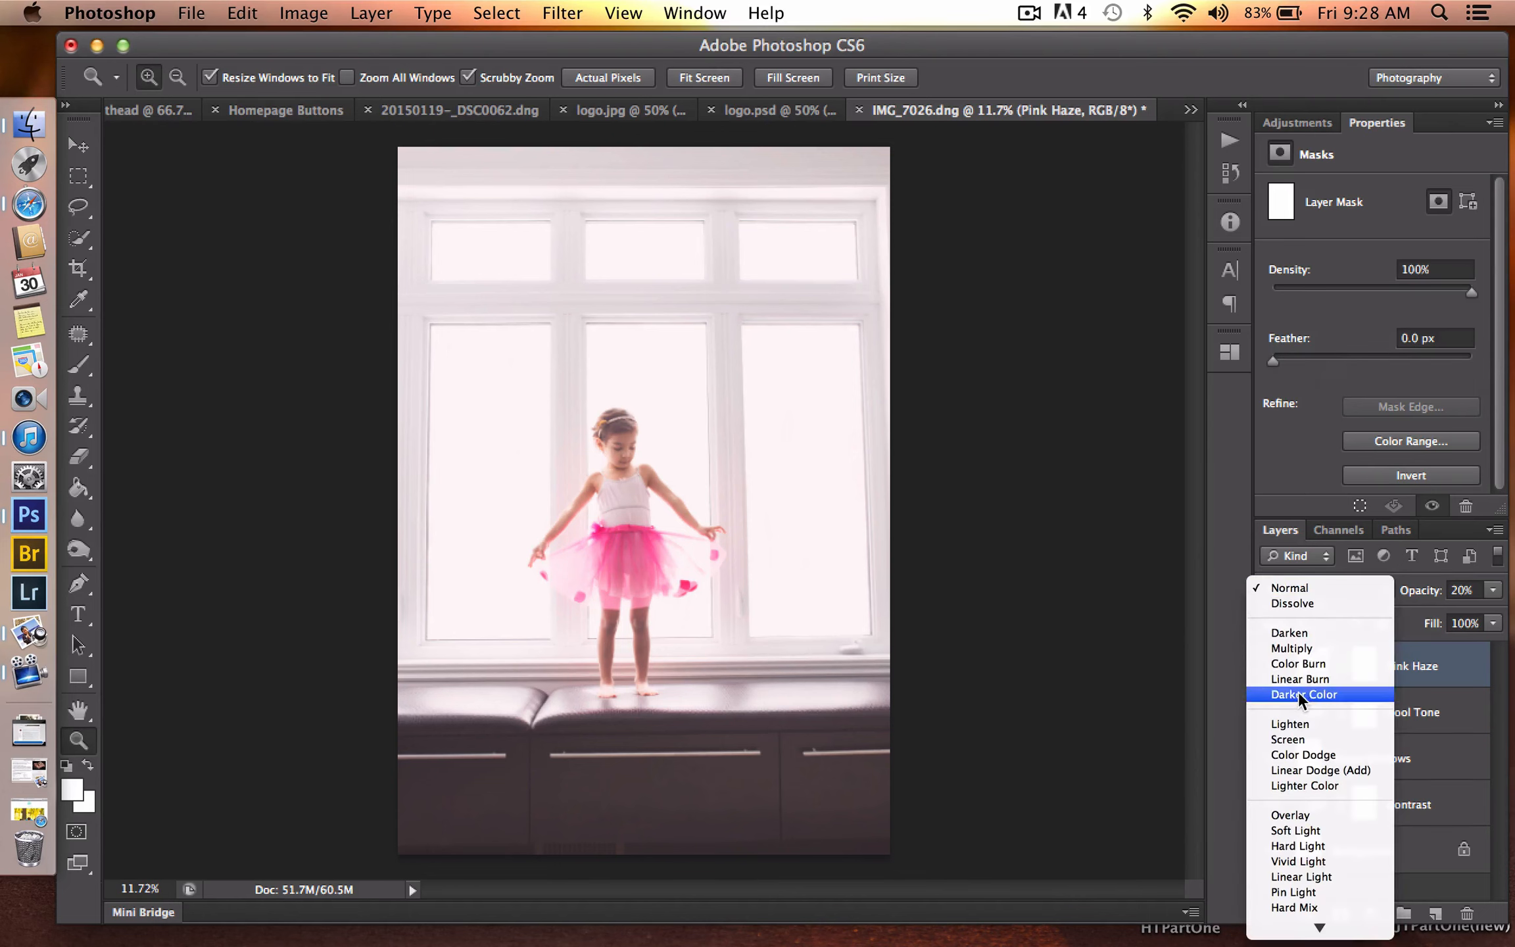
pyautogui.click(1297, 722)
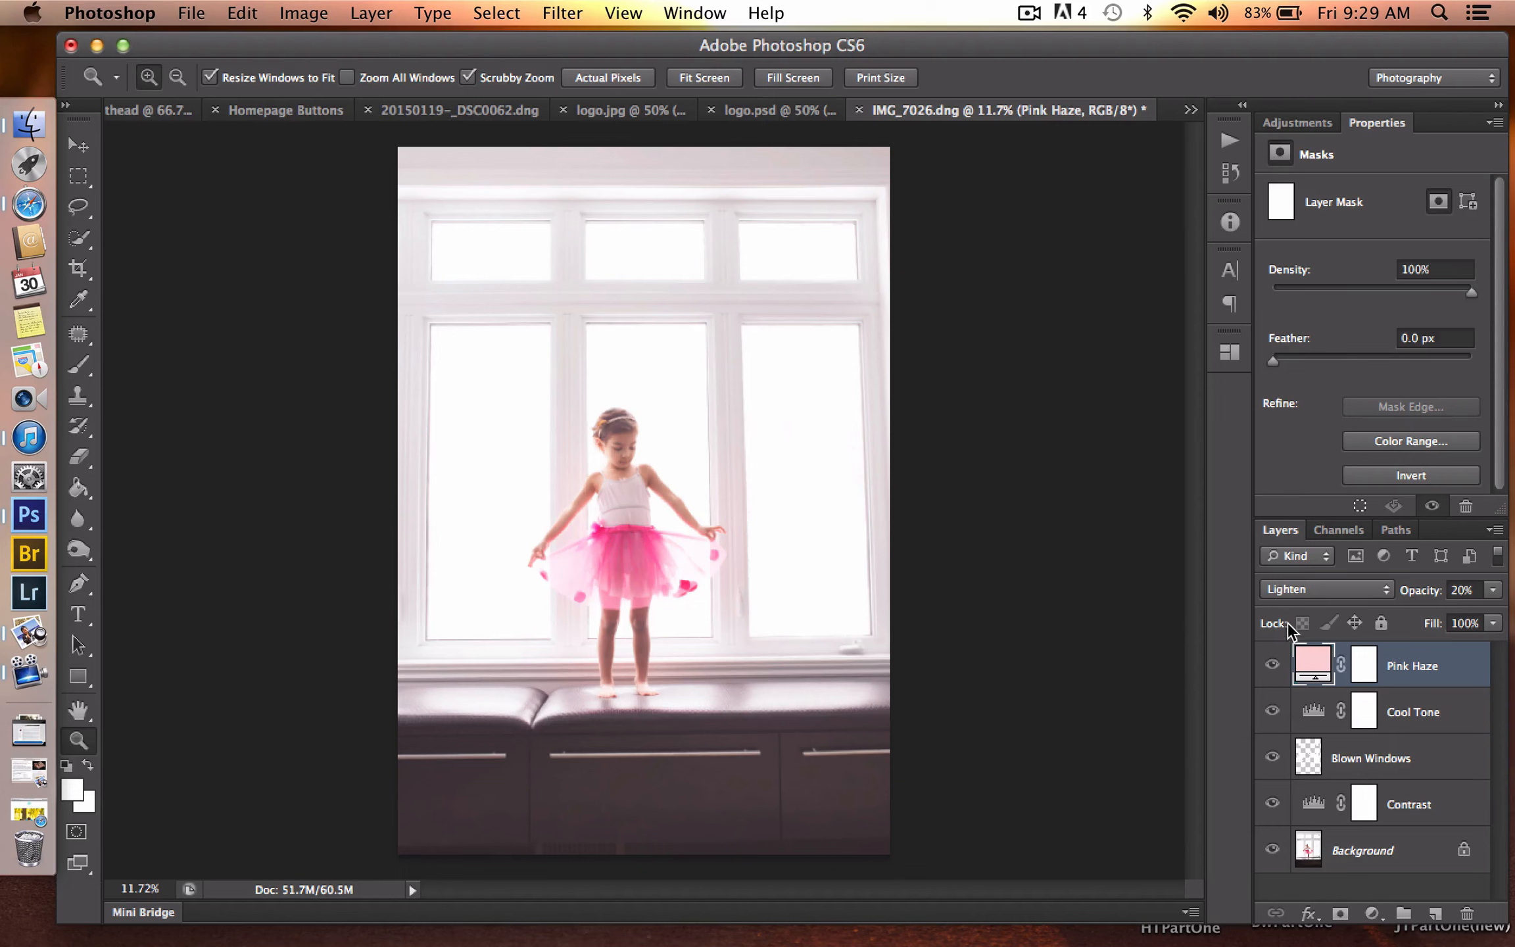
pyautogui.click(1295, 592)
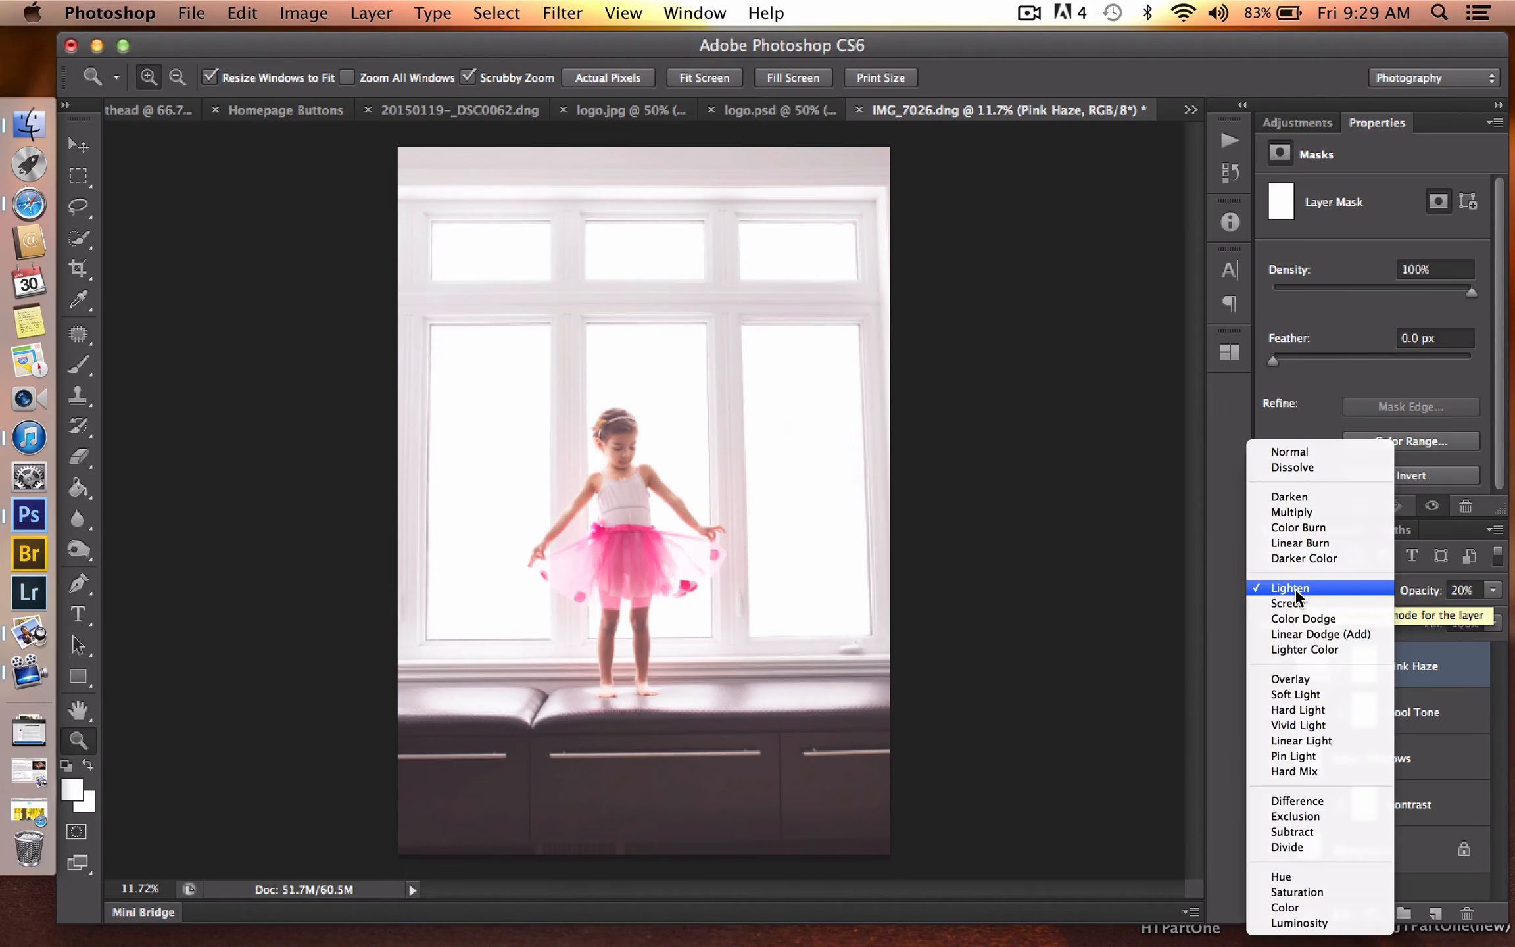
pyautogui.click(1294, 601)
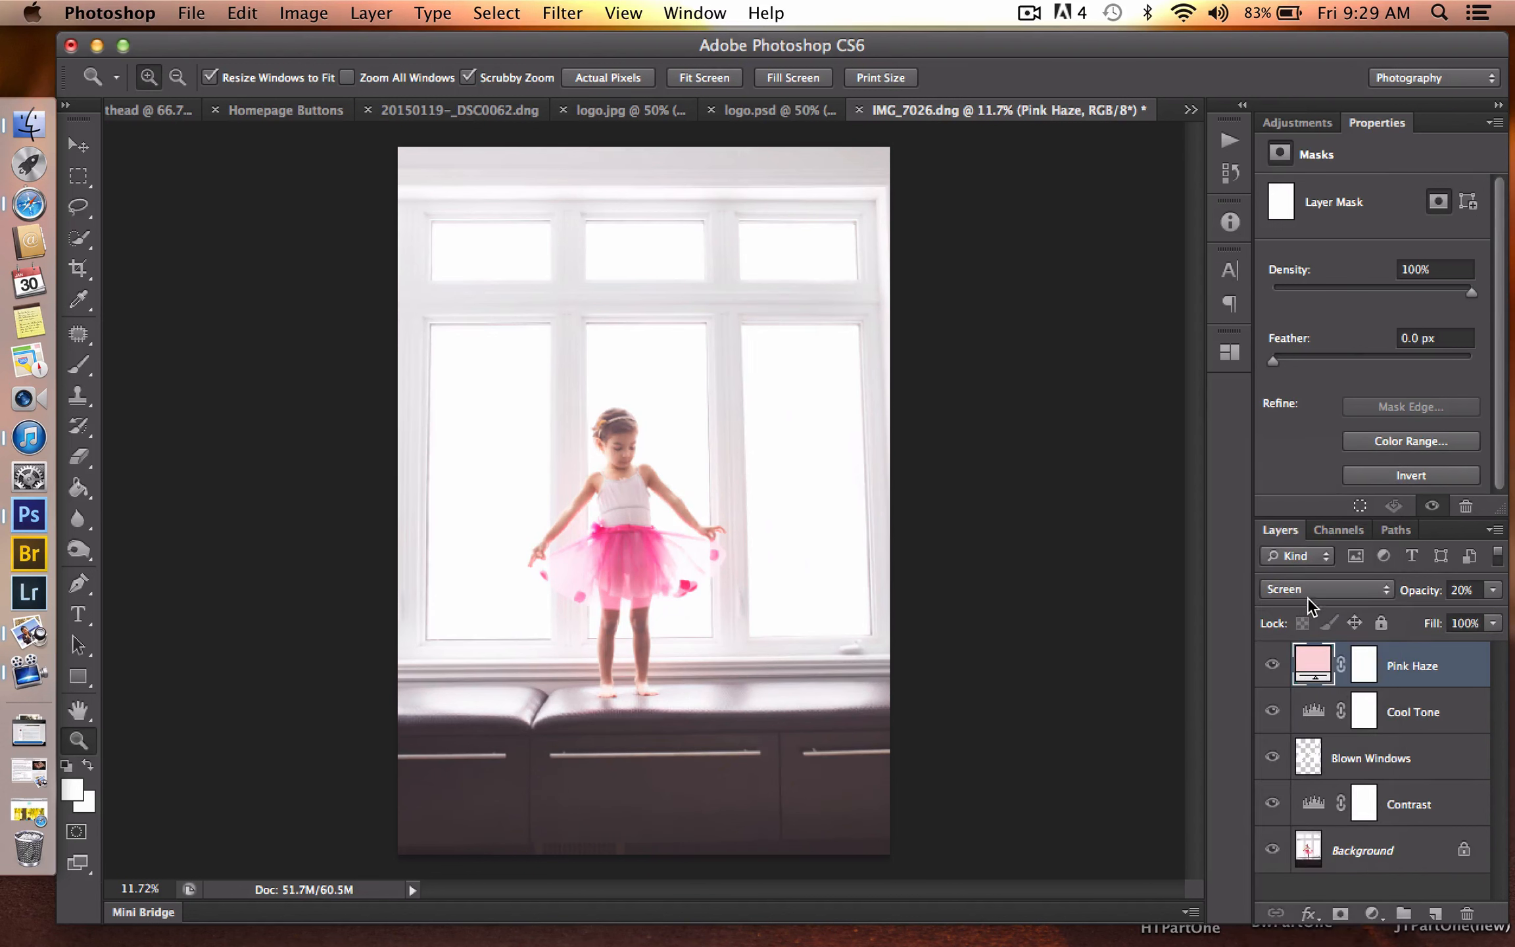
pyautogui.click(1308, 599)
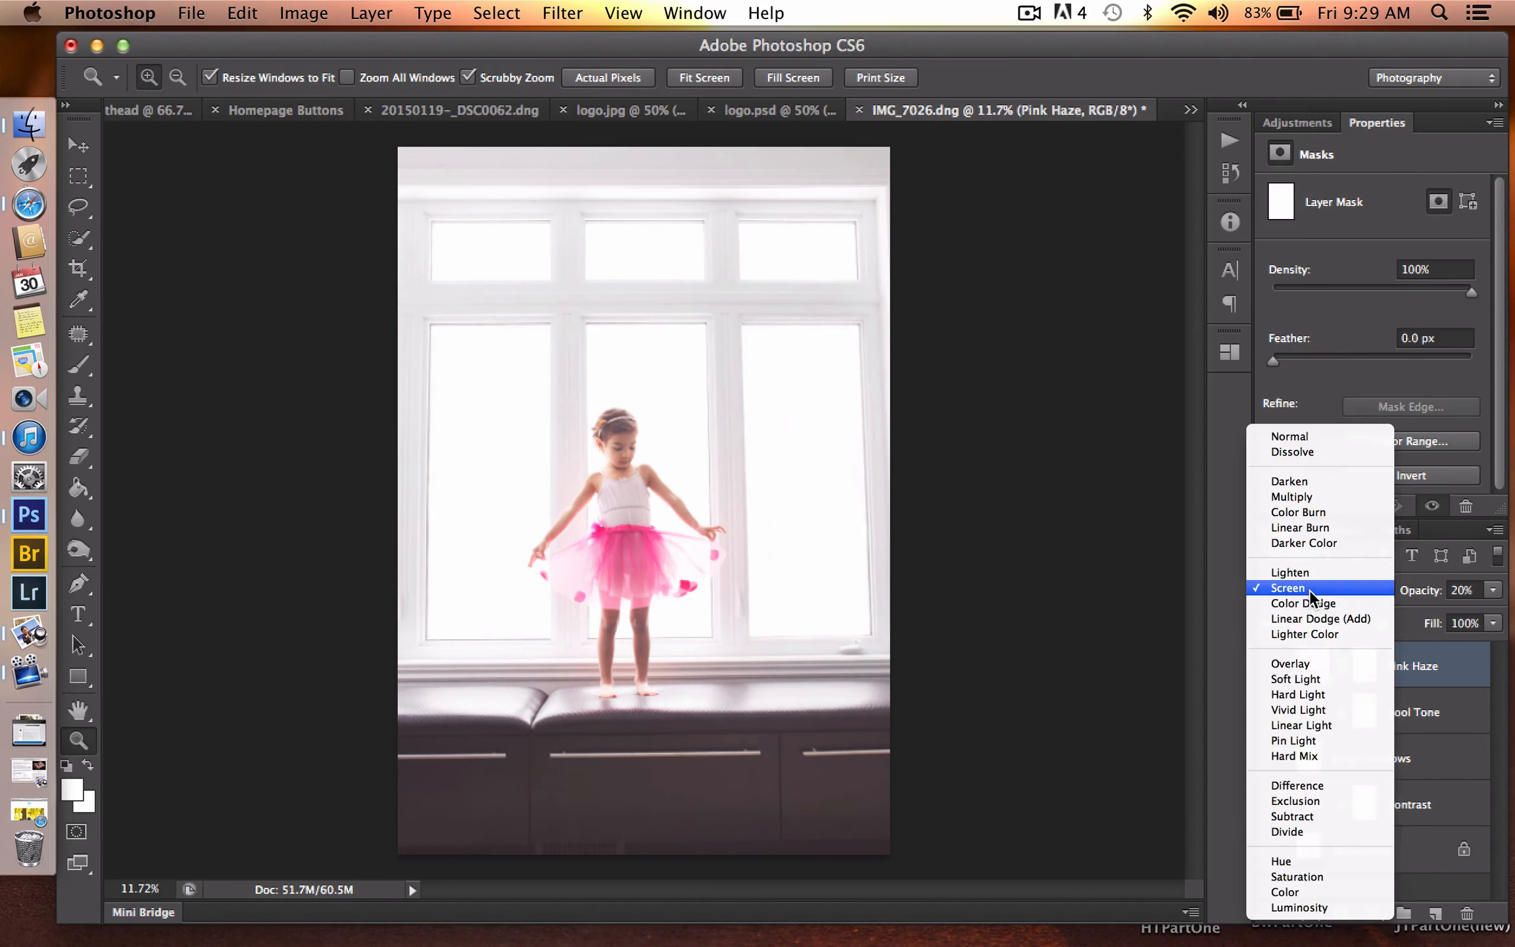
pyautogui.click(1309, 677)
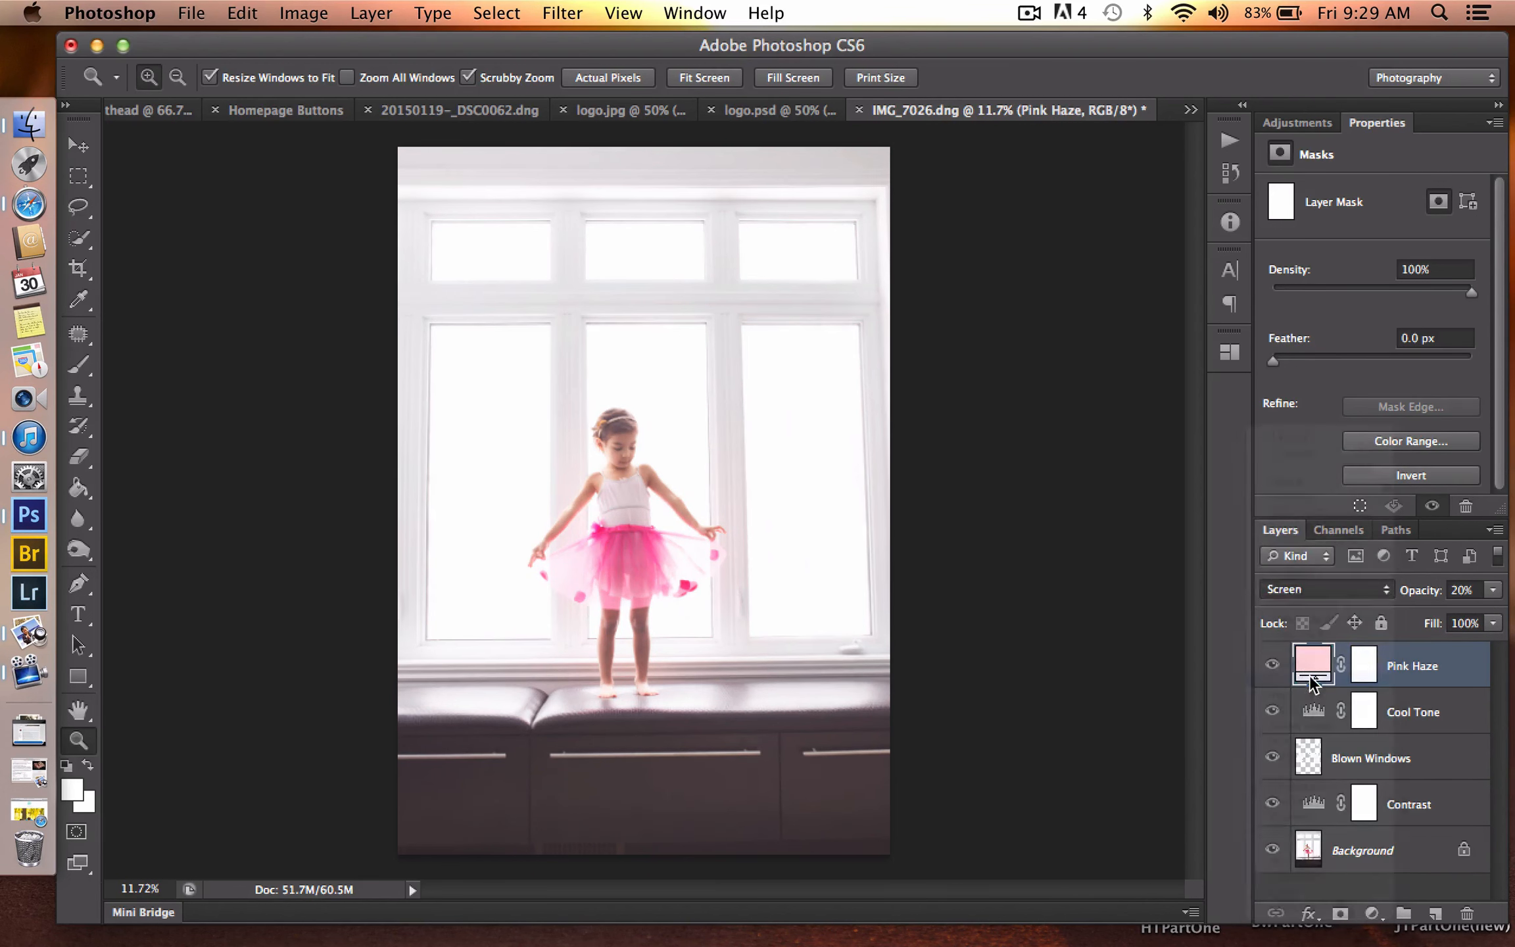
# - Compare the photo with and without the Pink Haze layer, leaving the layer visible
pyautogui.click(1272, 664)
pyautogui.click(1271, 665)
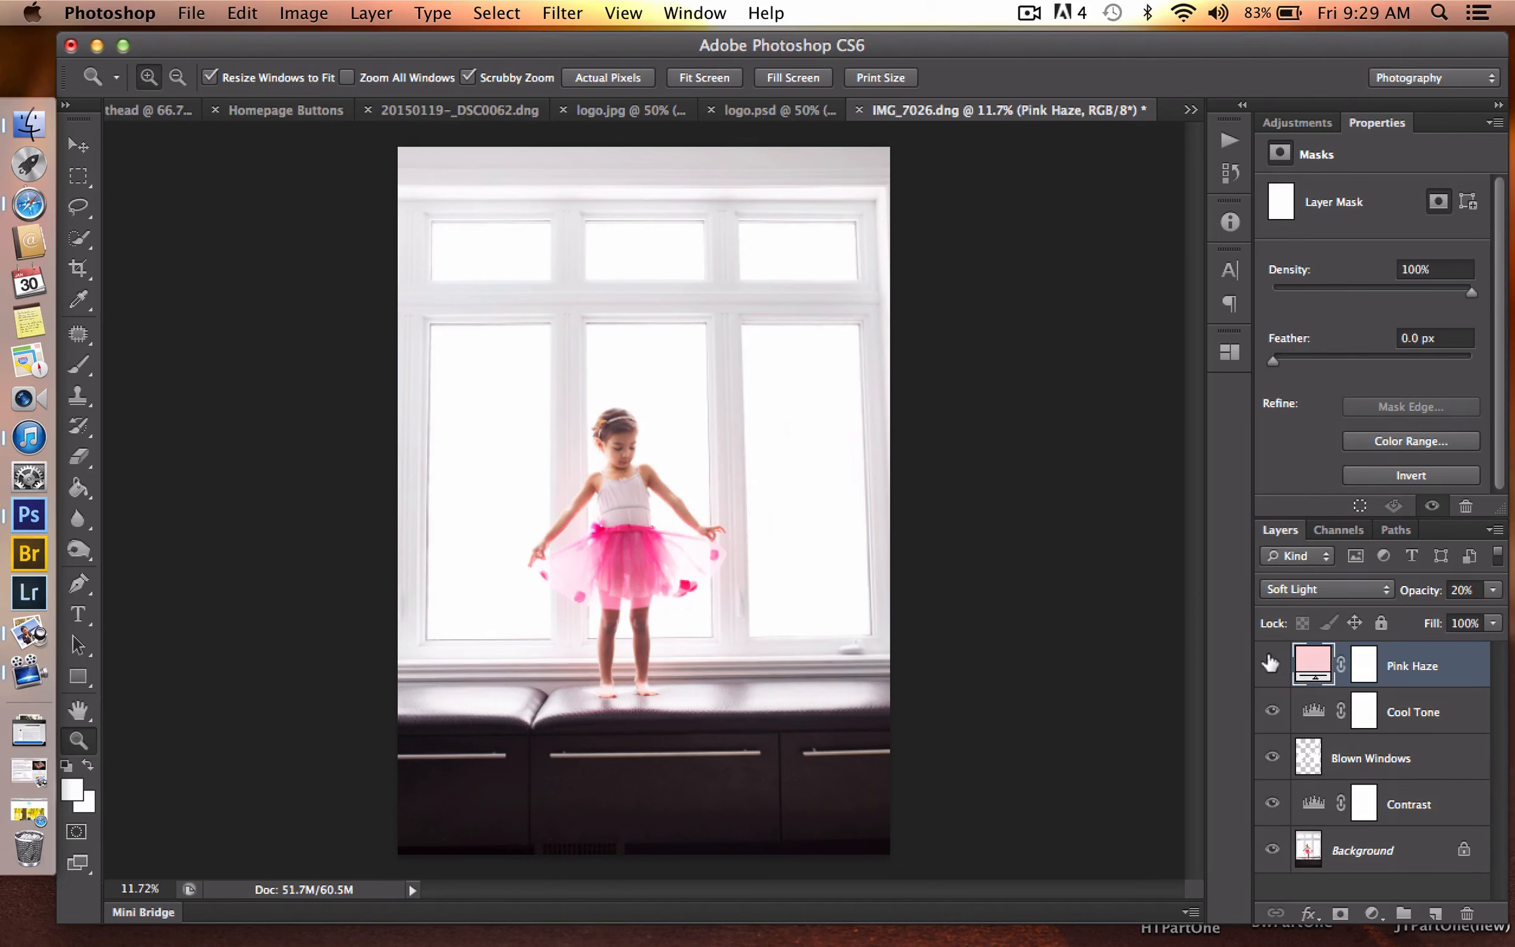
pyautogui.click(1271, 664)
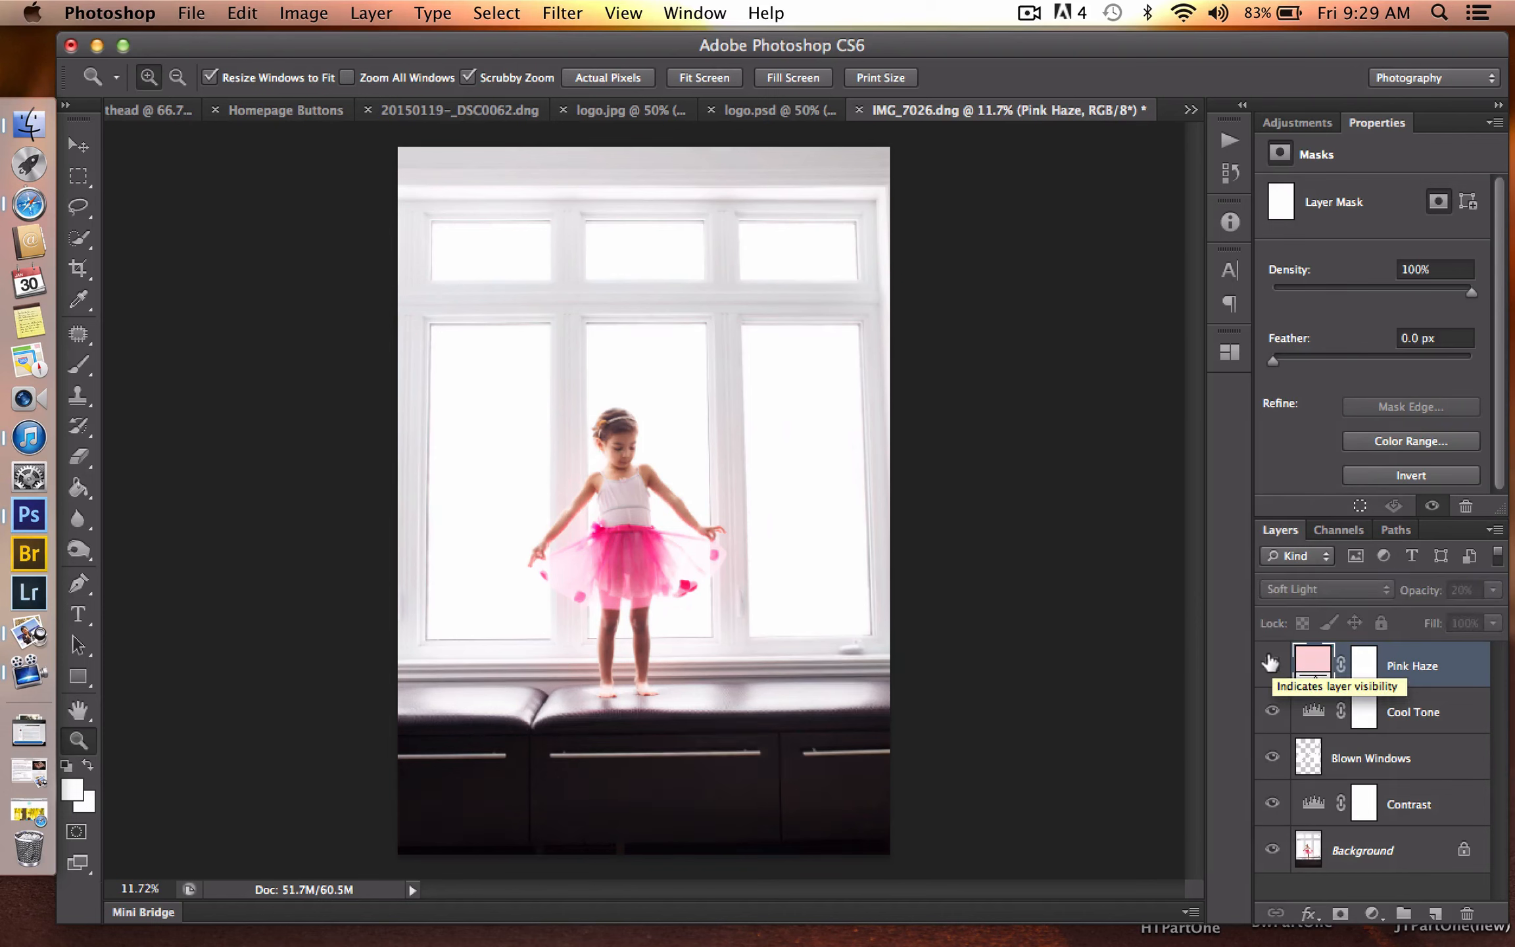
pyautogui.click(1270, 664)
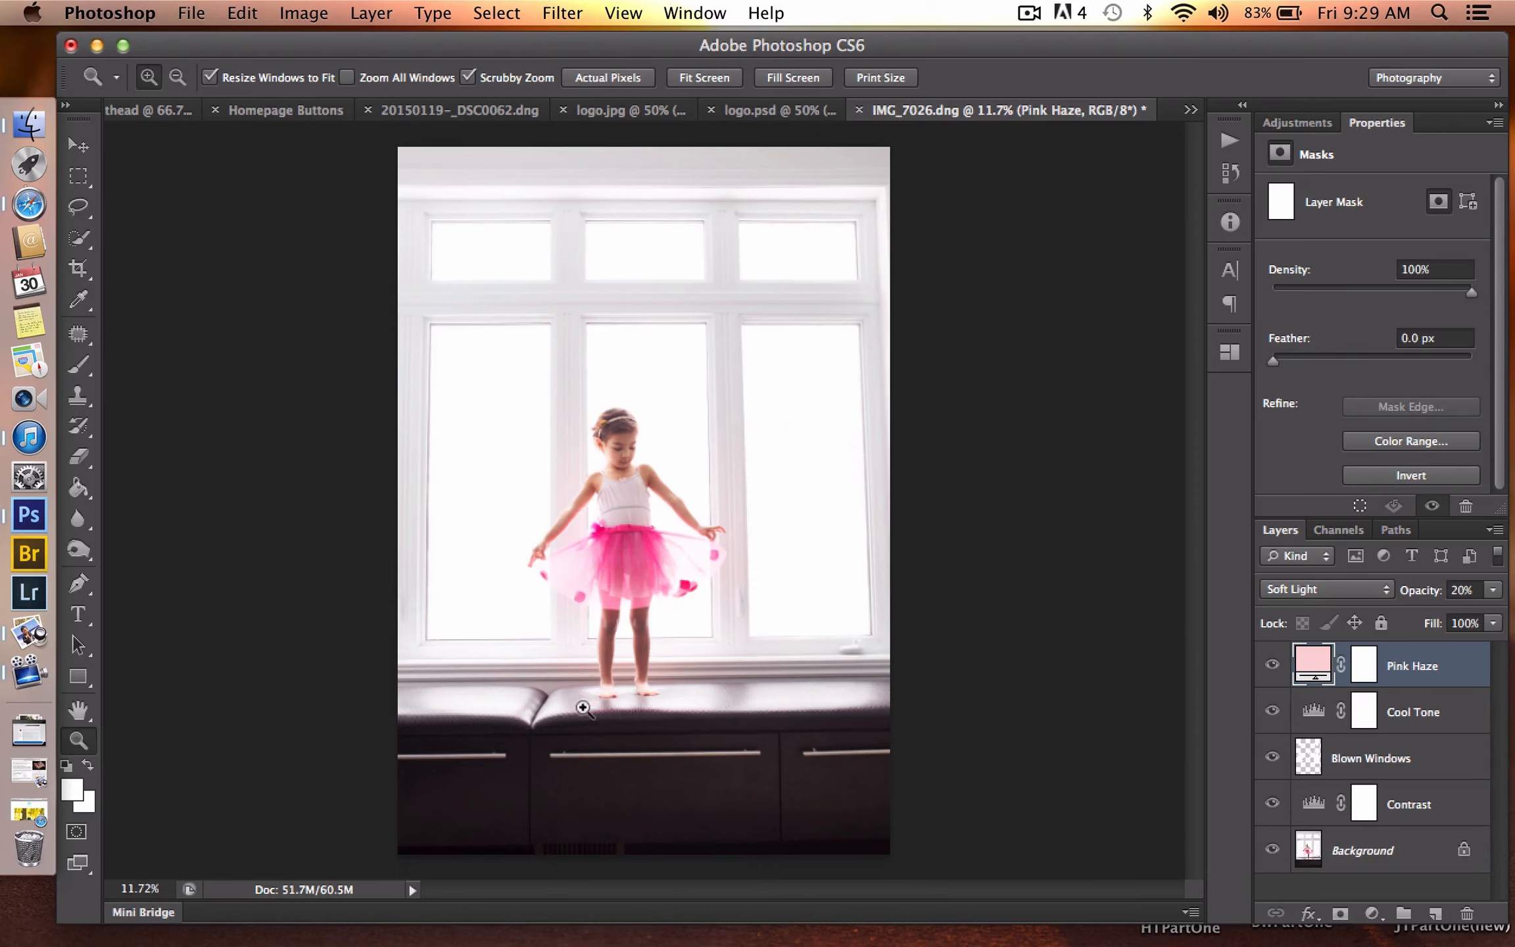
# - Duplicate the Background layer and rename the copy as Burn
pyautogui.click(1356, 848)
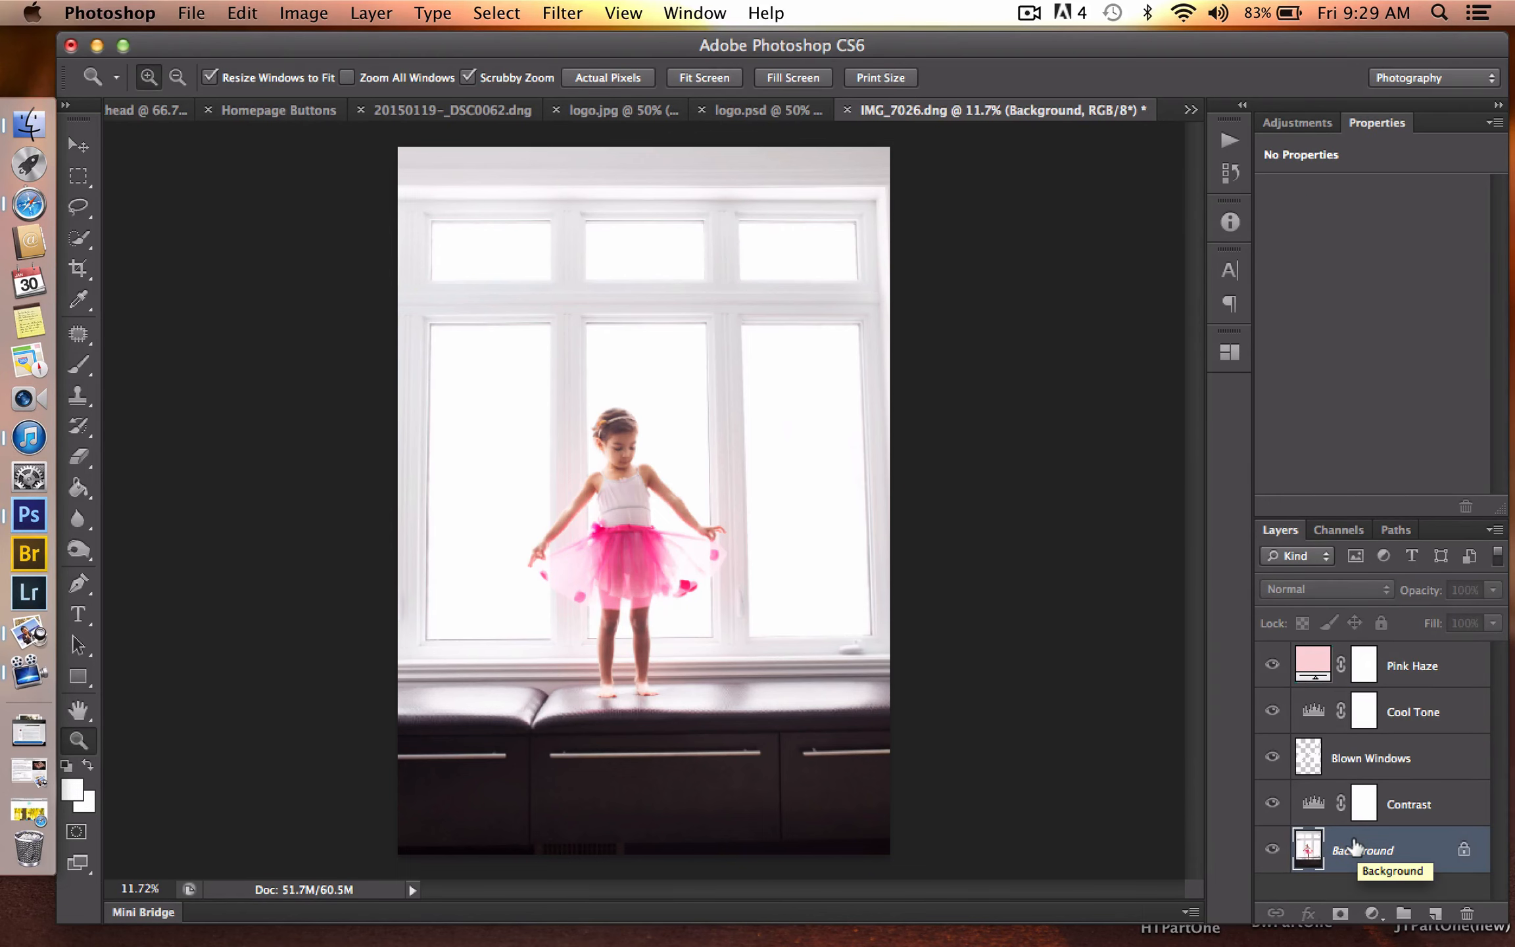
pyautogui.press('super+j')
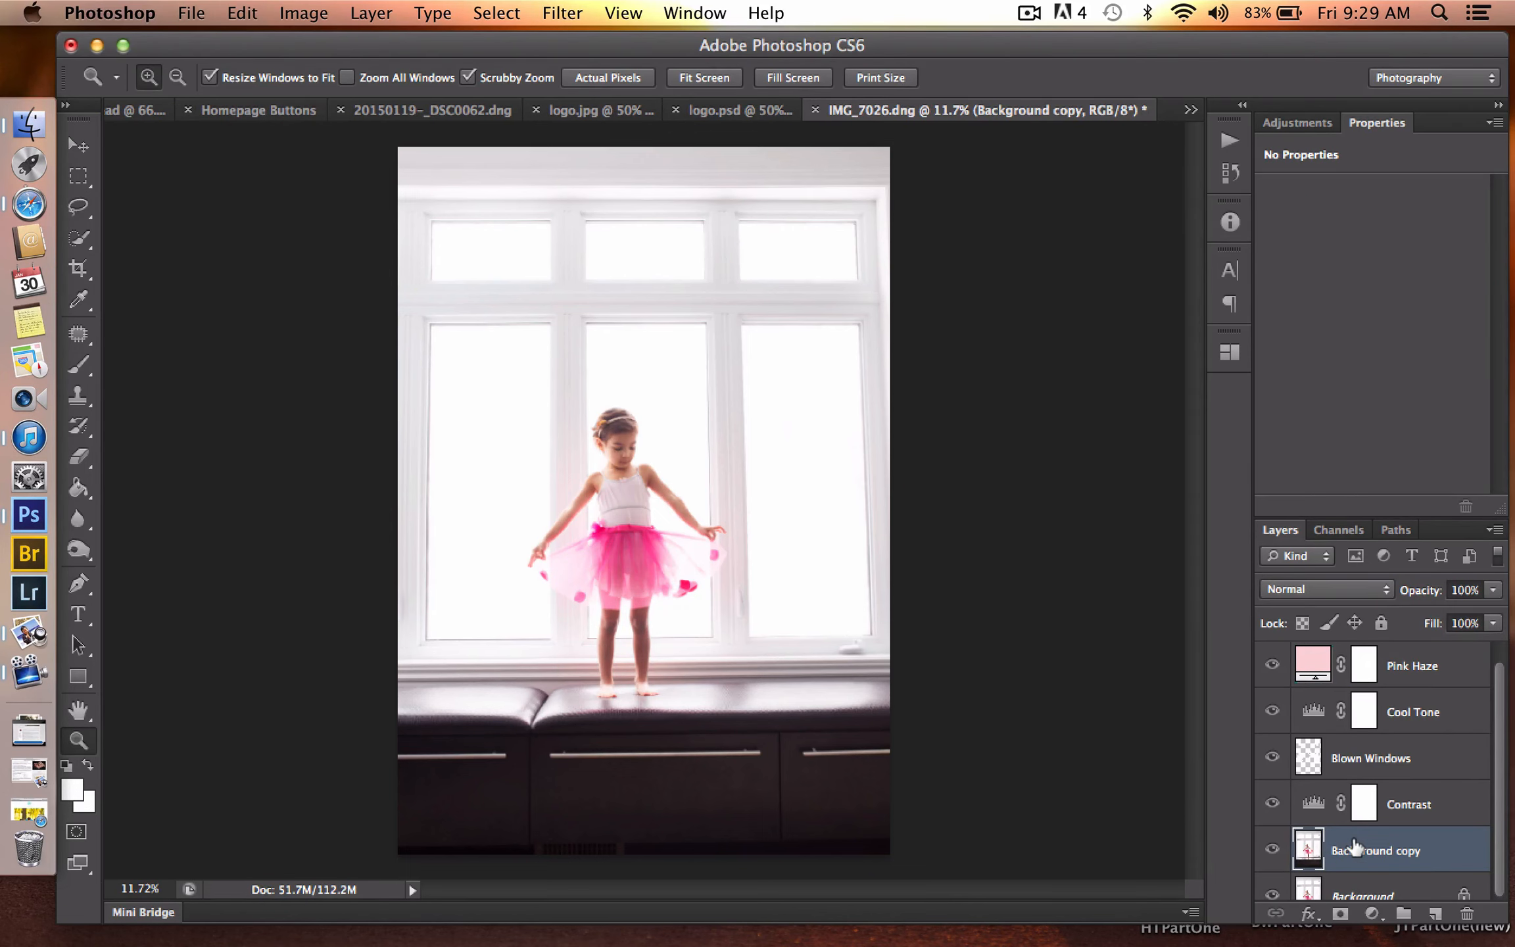
pyautogui.doubleClick(1356, 848)
pyautogui.write('Burn')
pyautogui.press('Return')
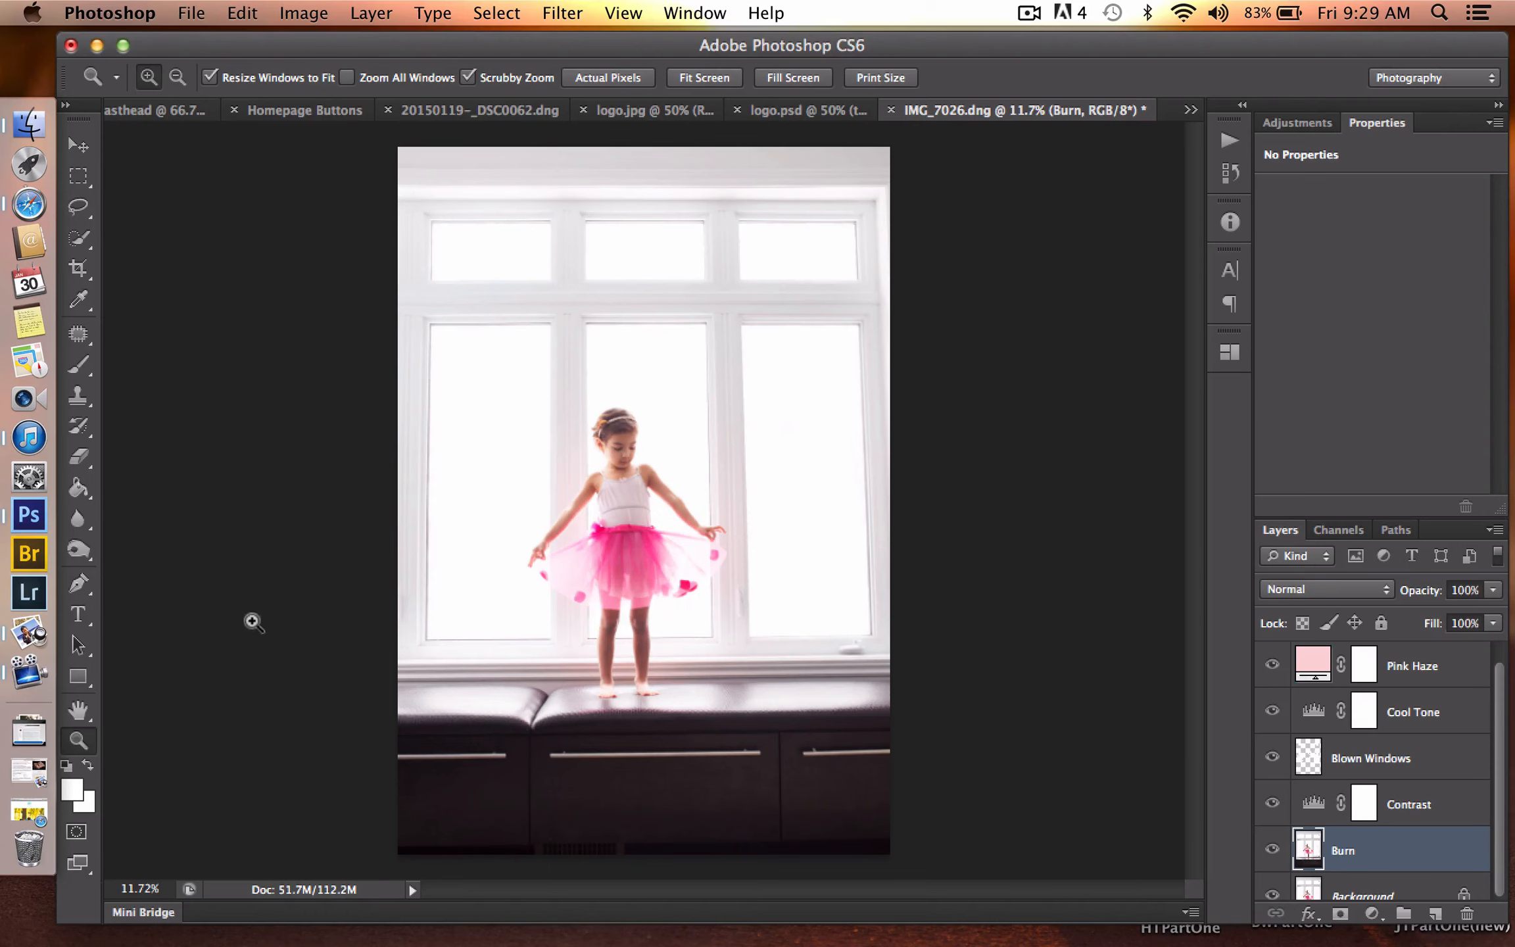
# - Activate the Burn tool with Midtones range and 6% exposure, and compare the photo with and without the Burn layer
pyautogui.click(79, 552)
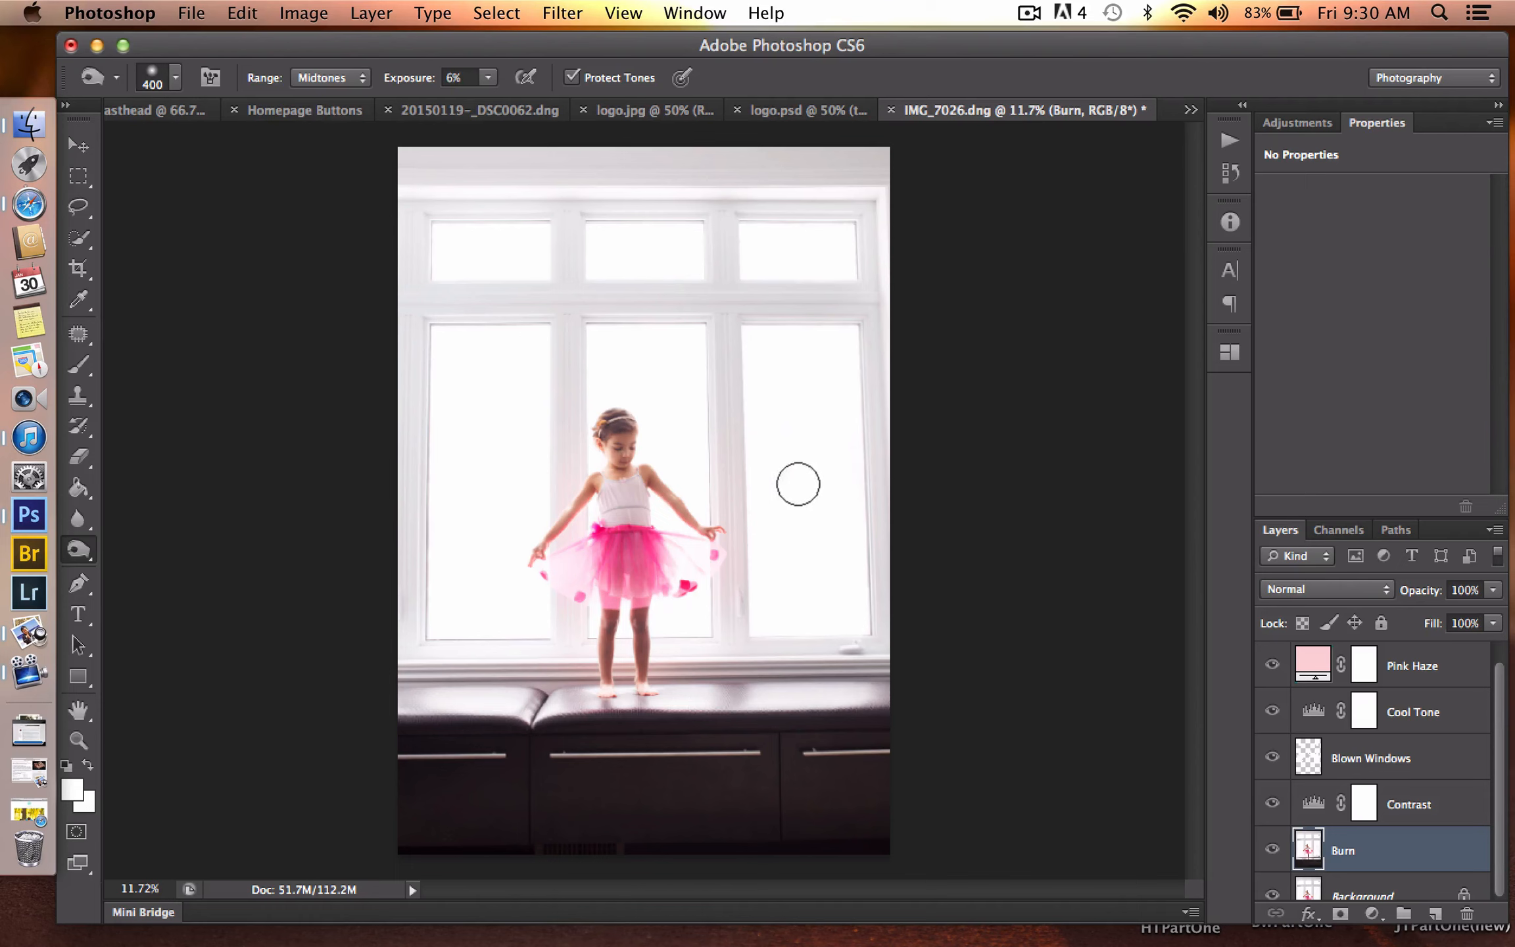
pyautogui.click(1271, 850)
pyautogui.click(1271, 850)
pyautogui.click(1270, 850)
pyautogui.click(1270, 851)
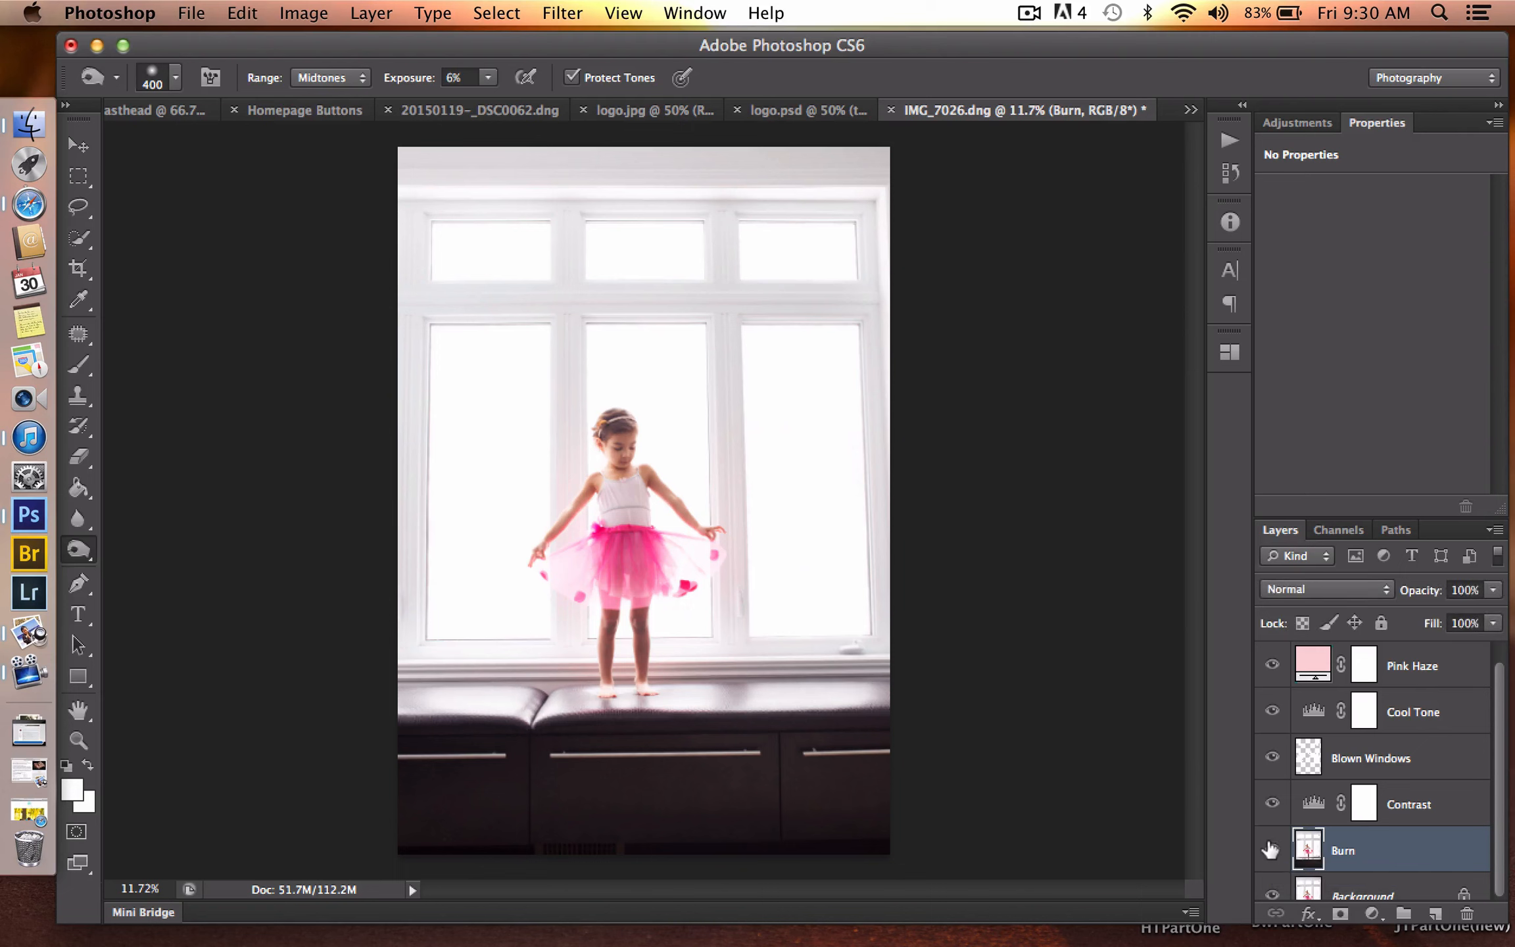